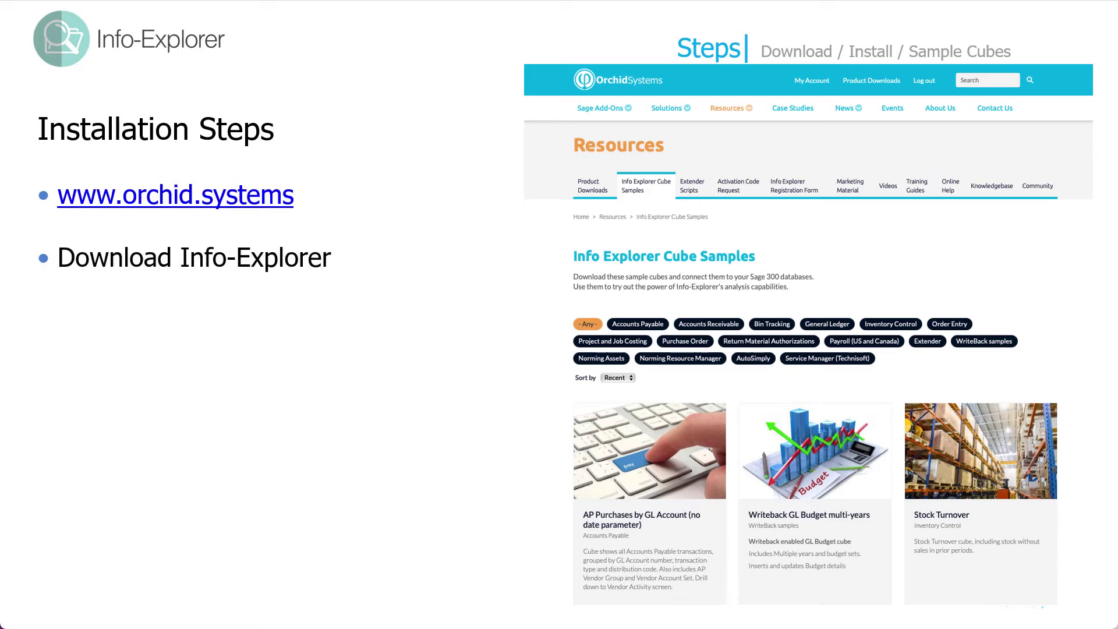
{"action": "key", "text": "Right"}
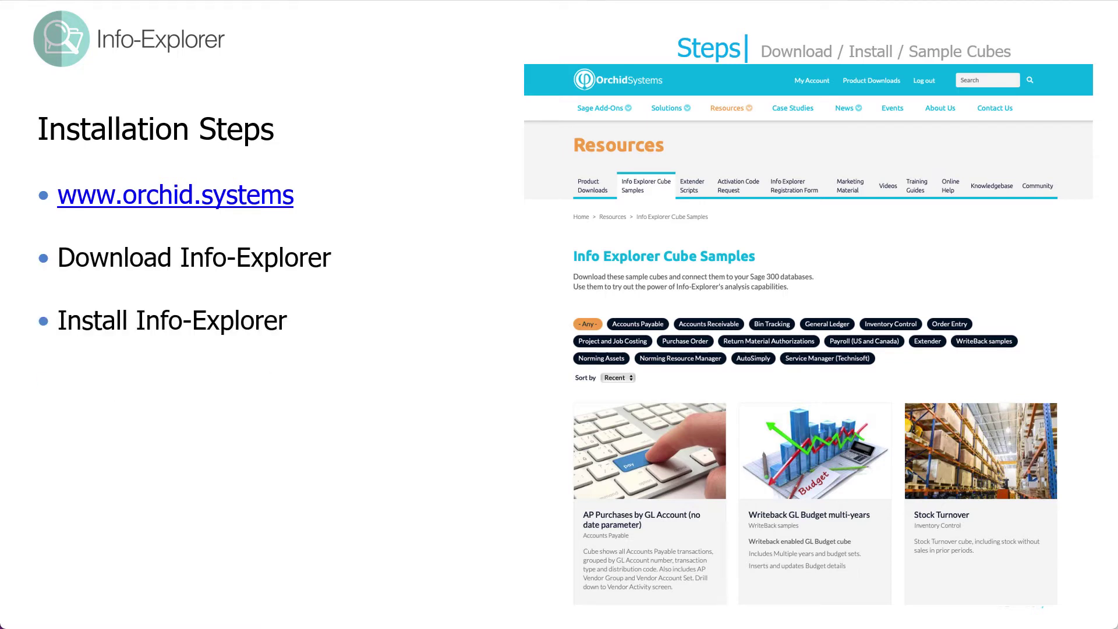
Advance the slide builds through Download Info-Explorer to the Download sample cubes bullet.
{"action": "key", "text": "Right"}
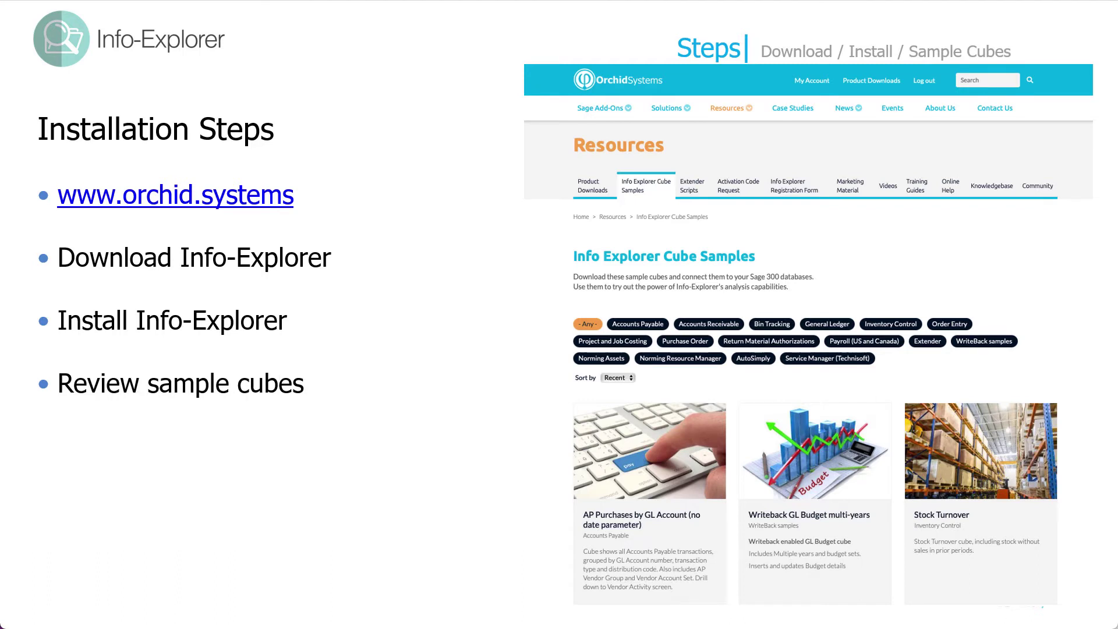
{"action": "key", "text": "Right"}
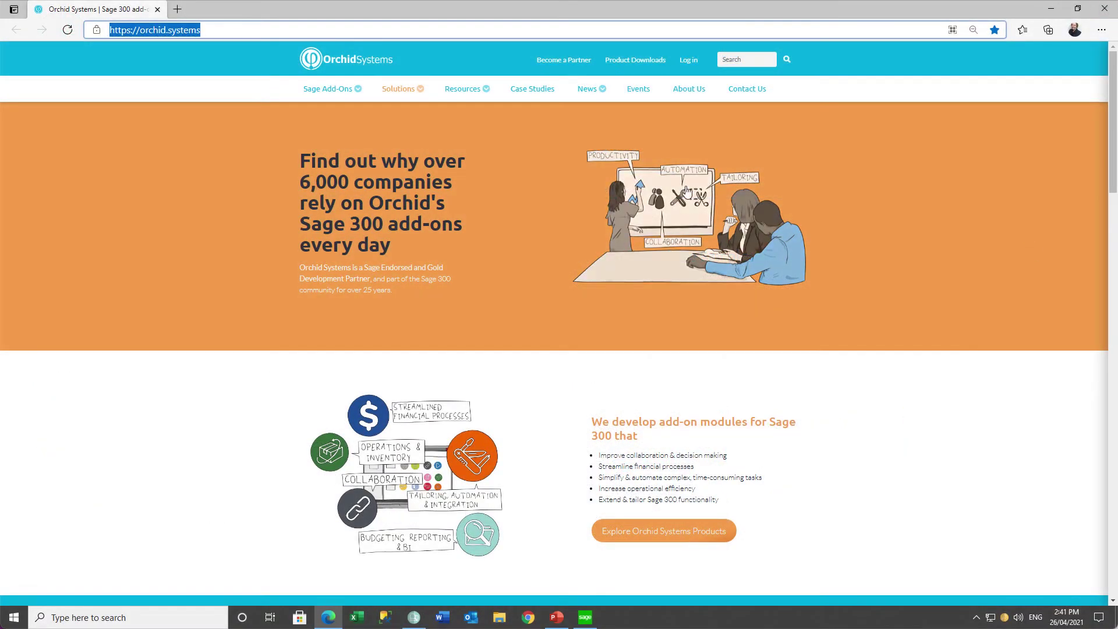
Open the Info-Explorer download registration form and enter the first name, last name and company 'Orchid Systems'.
{"action": "left_click", "coordinate": [500, 443]}
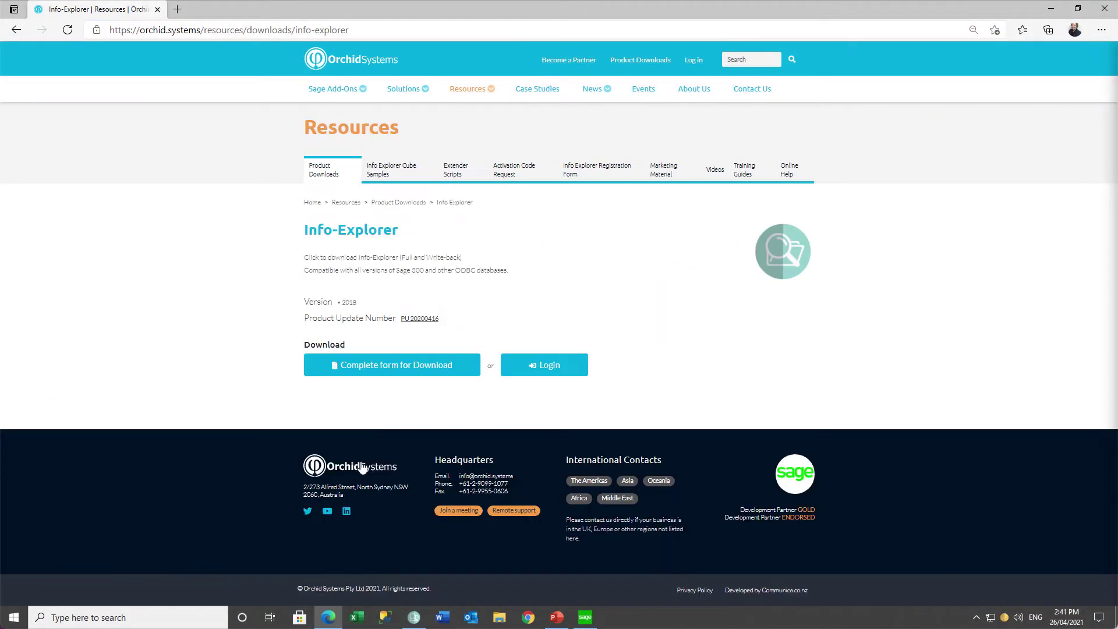
{"action": "left_click", "coordinate": [374, 364]}
{"action": "left_click", "coordinate": [530, 150]}
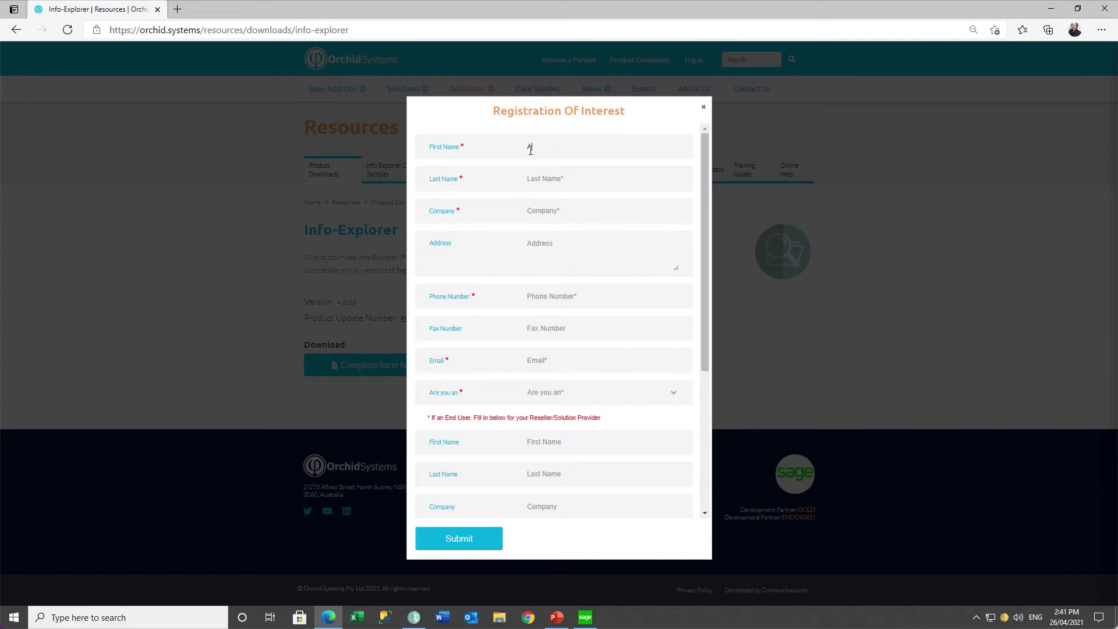
{"action": "key", "text": "Tab"}
{"action": "key", "text": "Tab"}
{"action": "type", "text": "Orchid Systems"}
Fill in the street address, phone number and e-mail address fields.
{"action": "key", "text": "Tab"}
{"action": "key", "text": "Tab"}
{"action": "key", "text": "Tab"}
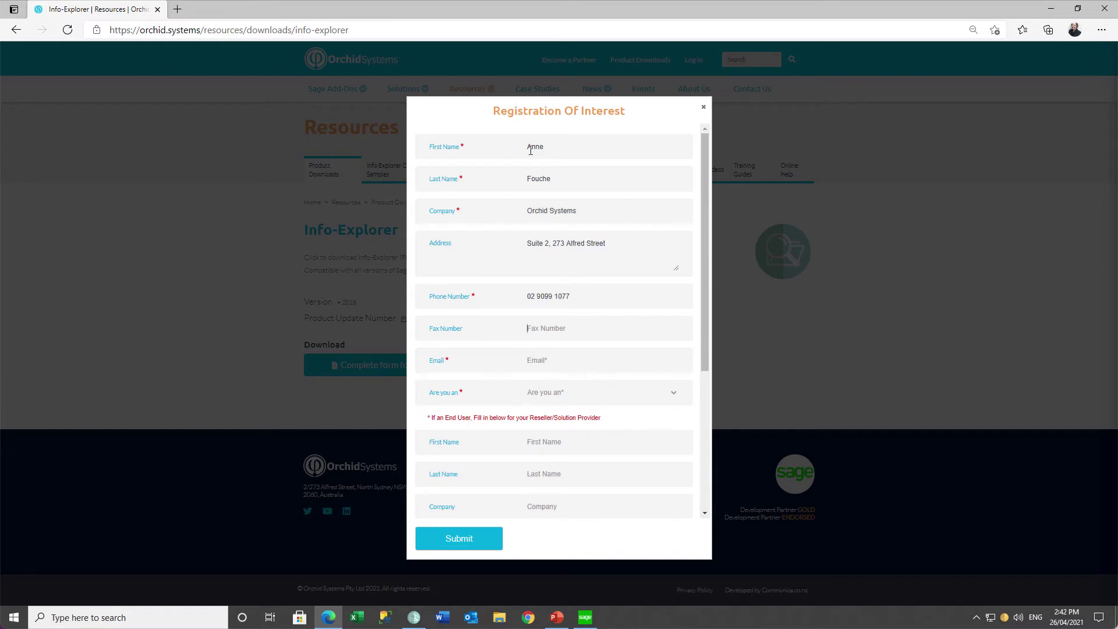
{"action": "key", "text": "Tab"}
Choose 'A Reseller/Solution Provider' as visitor type, enter the Accpac ID, tick reCAPTCHA and submit.
{"action": "left_click", "coordinate": [635, 393]}
{"action": "left_click", "coordinate": [634, 430]}
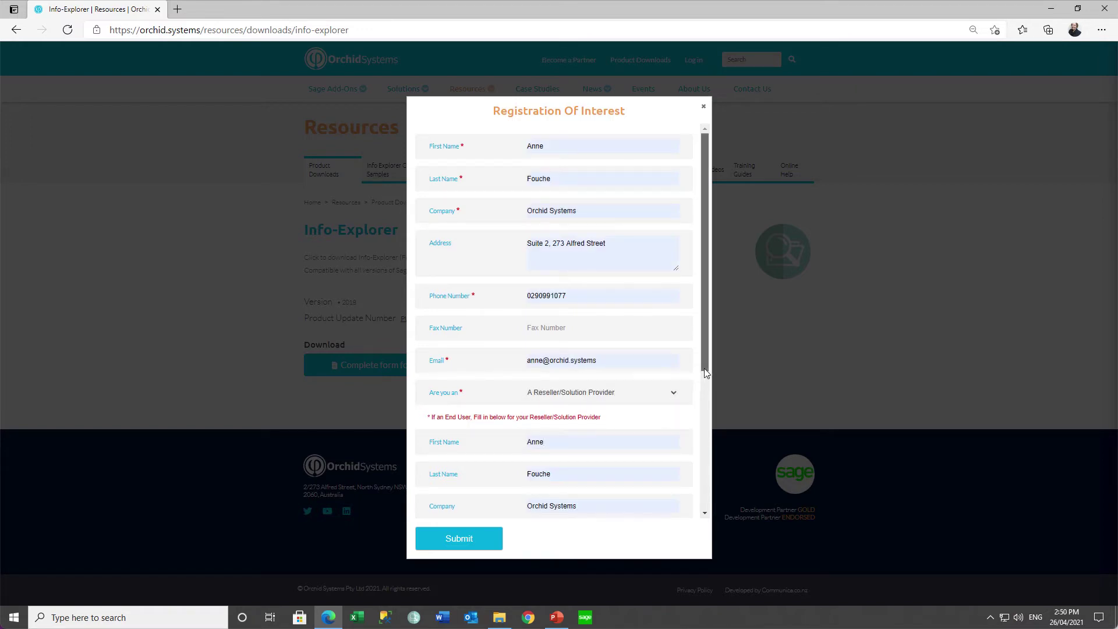
{"action": "left_click_drag", "start_coordinate": [705, 368], "coordinate": [702, 489]}
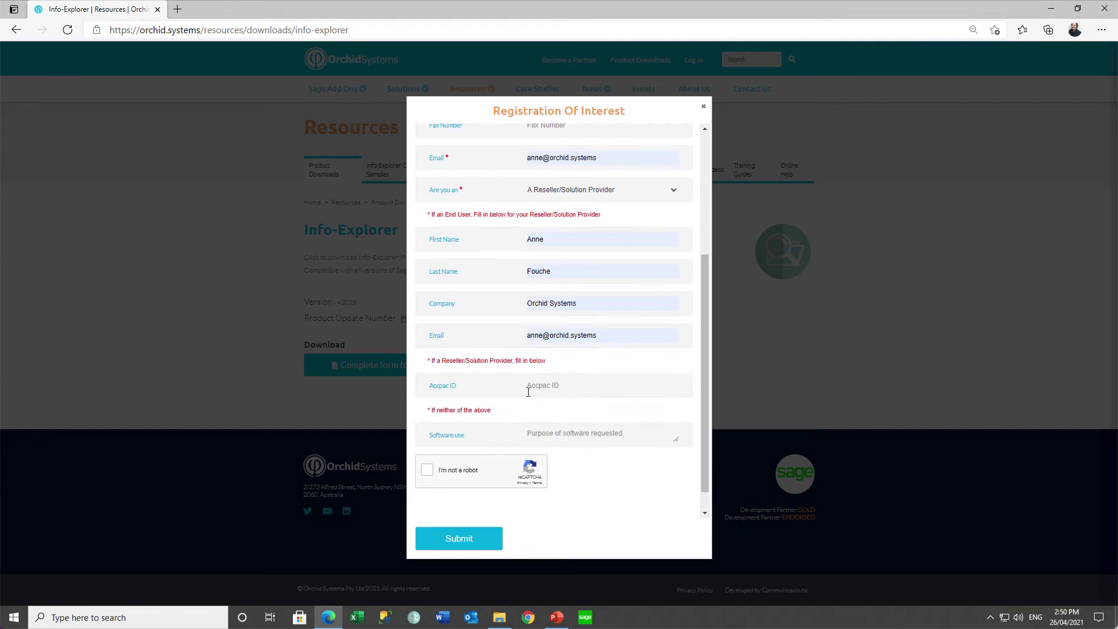
{"action": "left_click", "coordinate": [528, 392]}
{"action": "type", "text": "aaaaaa"}
{"action": "left_click", "coordinate": [427, 470]}
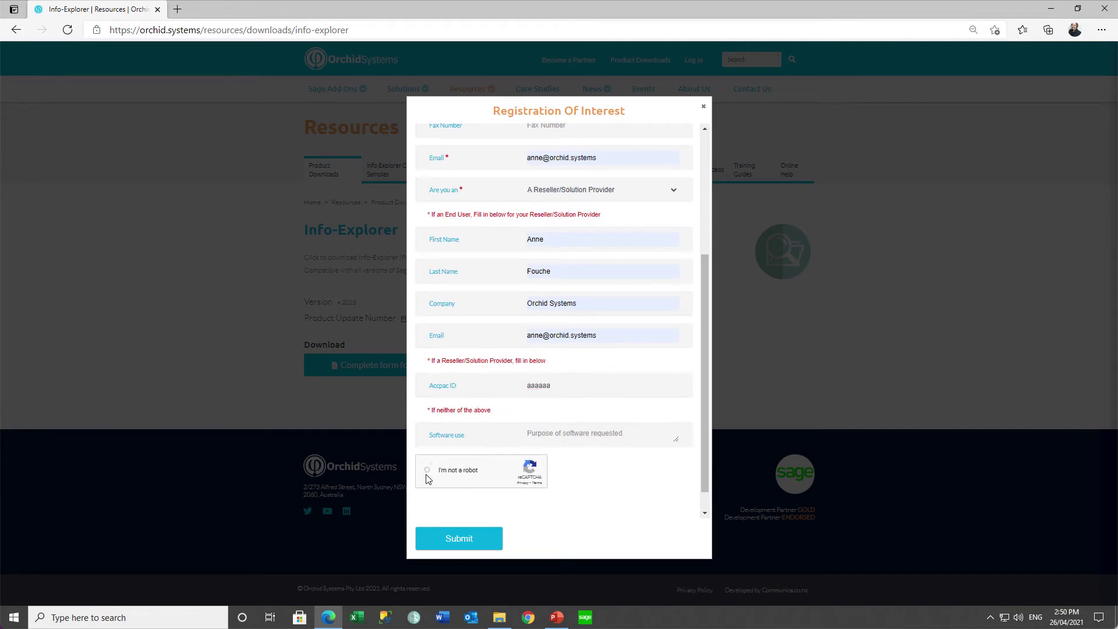
{"action": "left_click", "coordinate": [460, 538]}
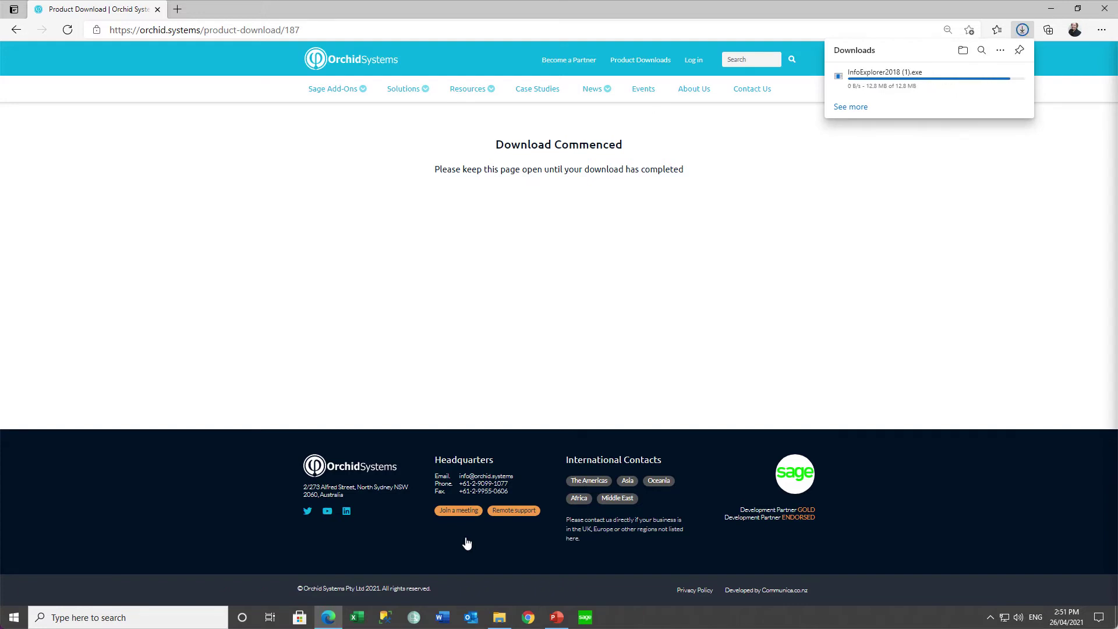
Run InfoExplorer2018.exe from Downloads and complete the InstallShield wizard through Finish.
{"action": "left_click", "coordinate": [963, 50]}
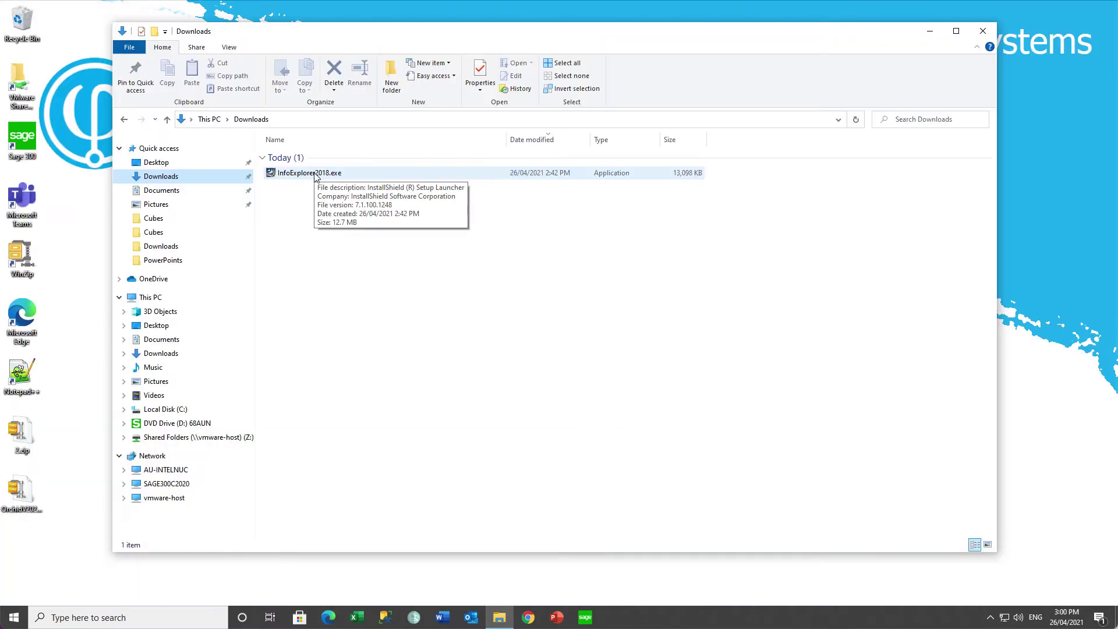
{"action": "double_click", "coordinate": [314, 174]}
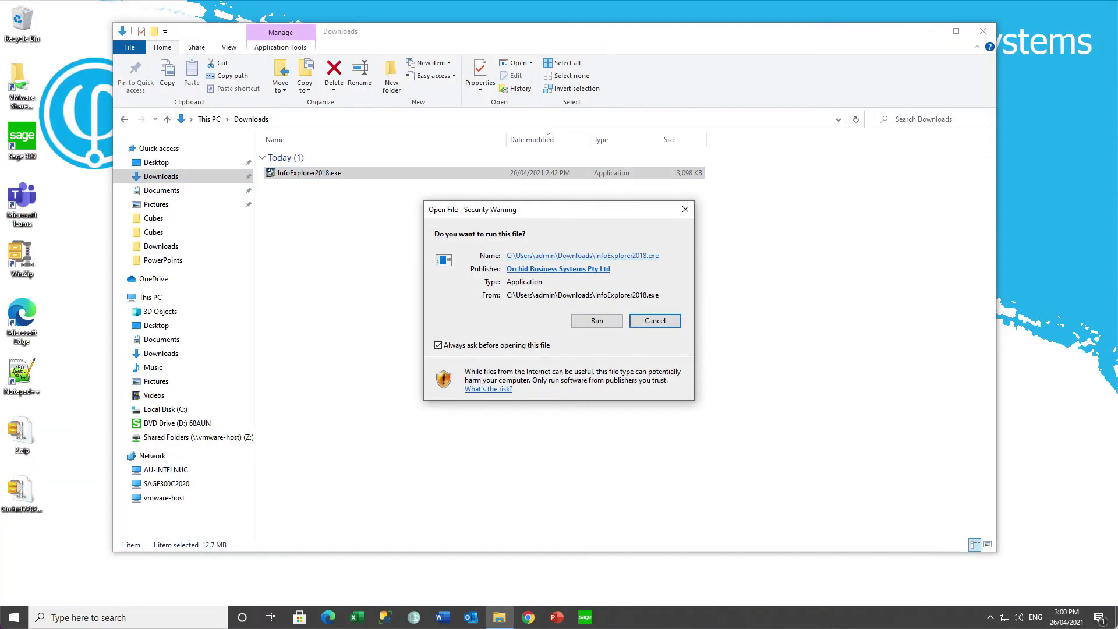
{"action": "left_click", "coordinate": [595, 322]}
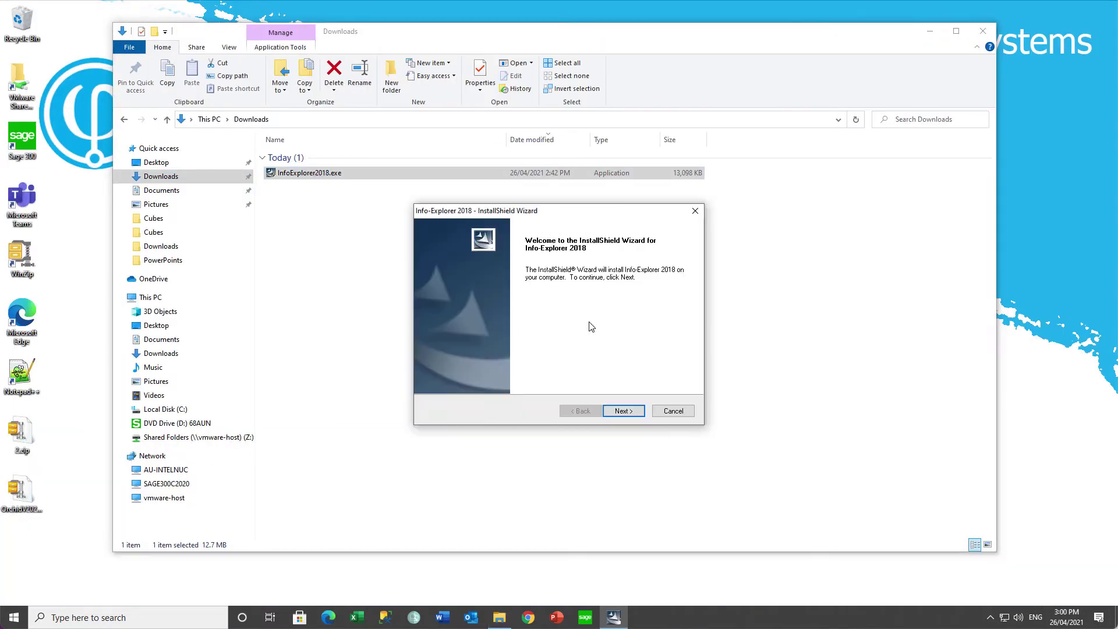
{"action": "left_click", "coordinate": [622, 410]}
{"action": "left_click", "coordinate": [622, 411]}
{"action": "left_click", "coordinate": [623, 411]}
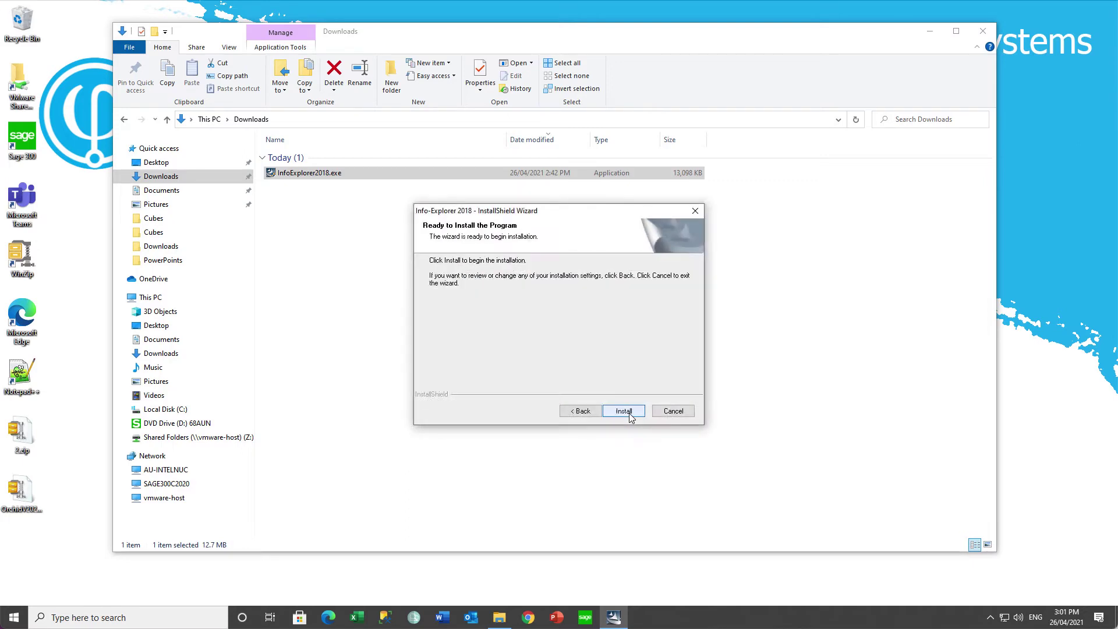
{"action": "left_click", "coordinate": [624, 411]}
{"action": "left_click", "coordinate": [624, 411]}
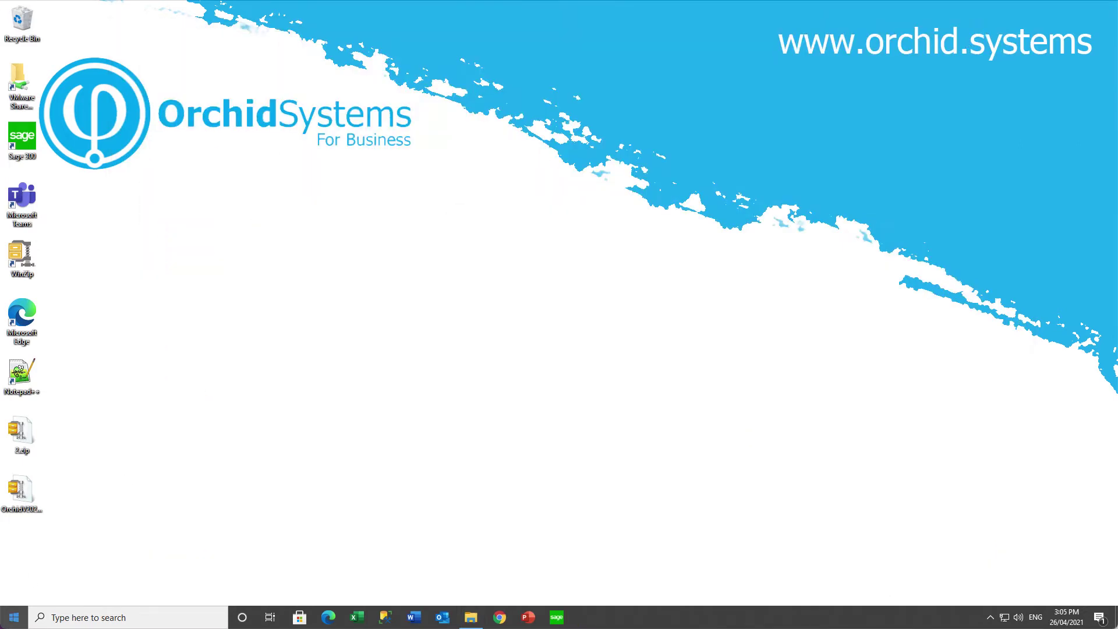
Close the Downloads window and launch Info-Explorer by searching 'info'.
{"action": "left_click", "coordinate": [53, 618]}
{"action": "type", "text": "info"}
{"action": "left_click", "coordinate": [125, 301]}
Pin Info-Explorer as a Start menu tile from the apps list.
{"action": "left_click", "coordinate": [14, 616]}
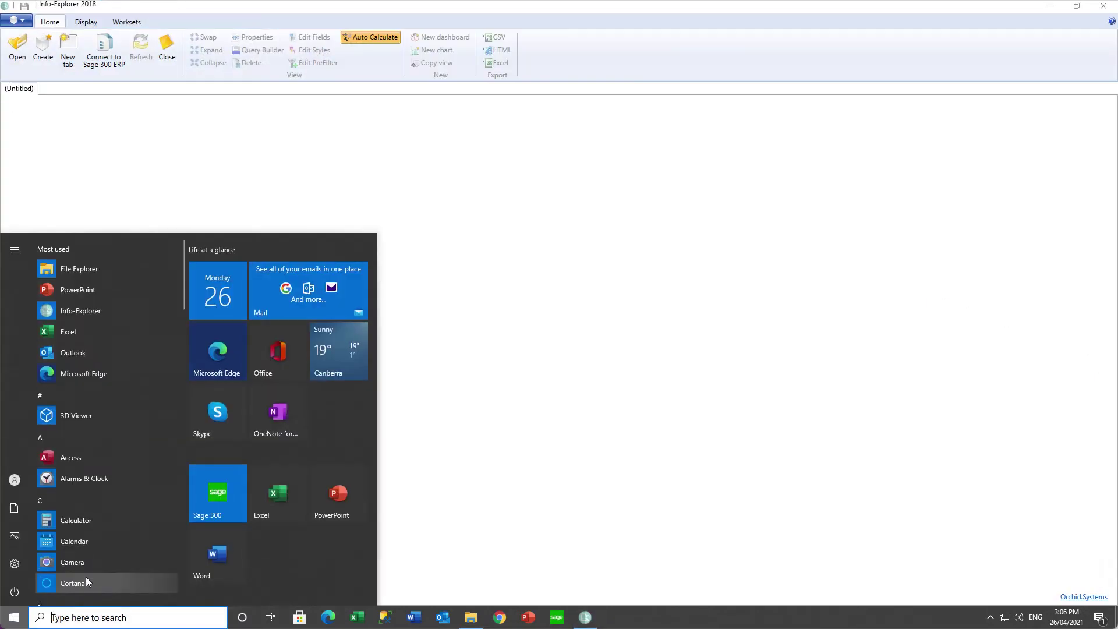
{"action": "right_click", "coordinate": [75, 312]}
{"action": "left_click", "coordinate": [149, 16]}
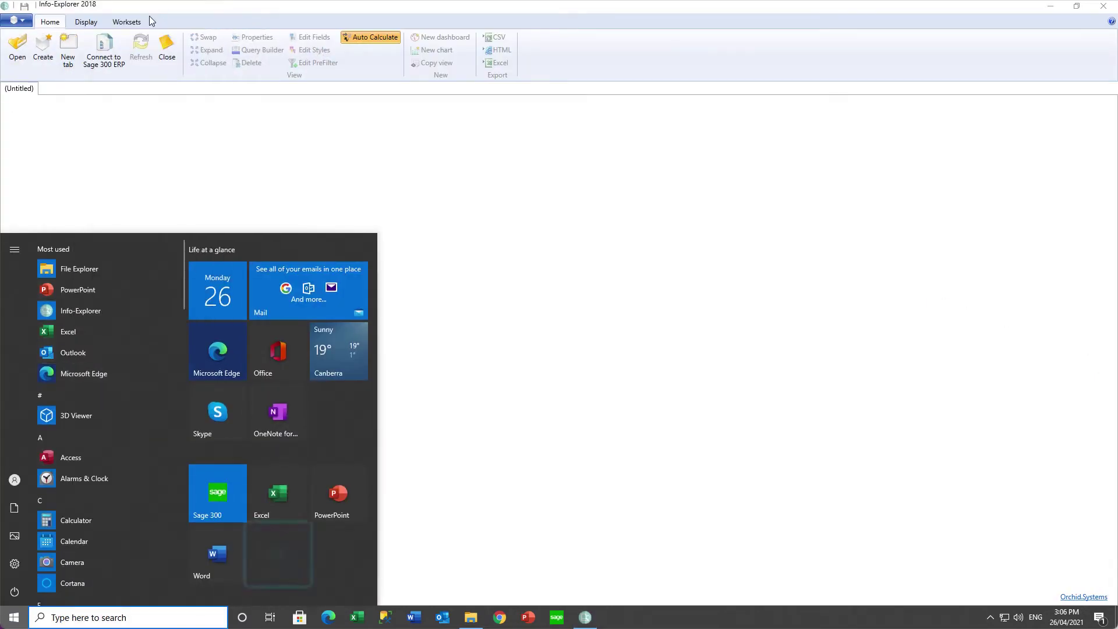
Pin Info-Explorer to the taskbar.
{"action": "right_click", "coordinate": [93, 312]}
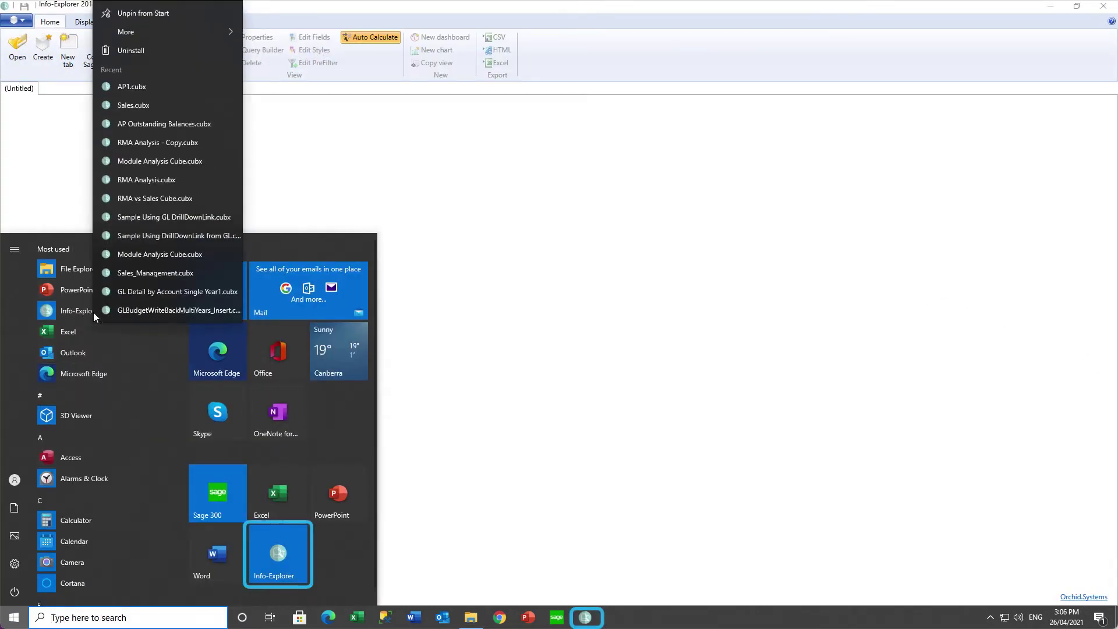
{"action": "mouse_move", "coordinate": [195, 34]}
{"action": "left_click", "coordinate": [297, 36]}
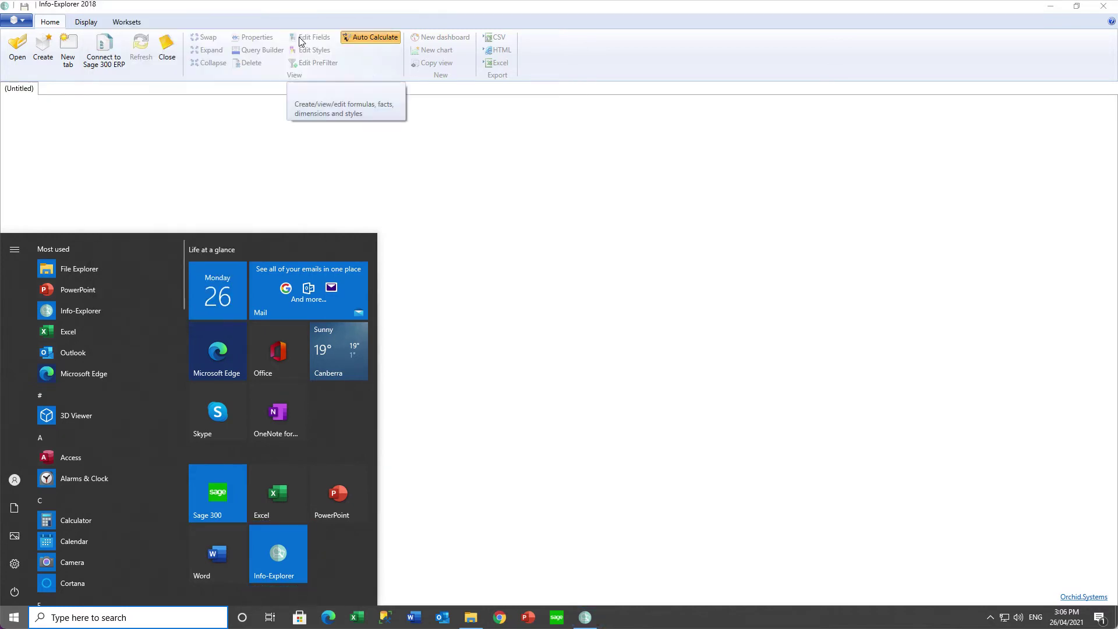
{"action": "right_click", "coordinate": [231, 226]}
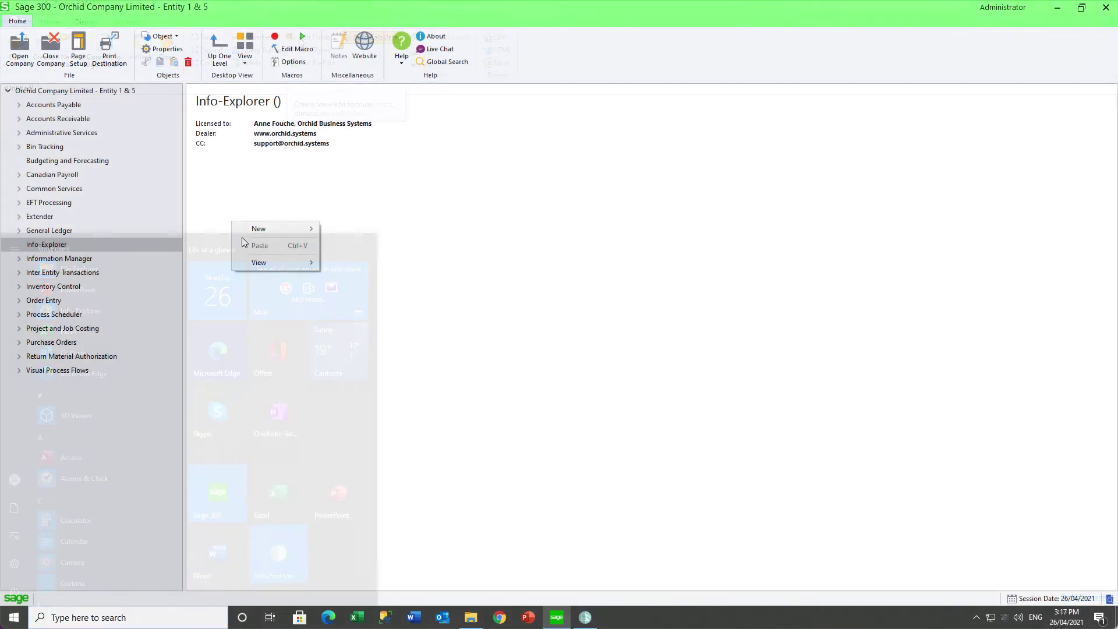
Add a new Program object titled 'Info-Explorer' with InfoExplorer.exe as its command.
{"action": "mouse_move", "coordinate": [260, 227]}
{"action": "left_click", "coordinate": [358, 267]}
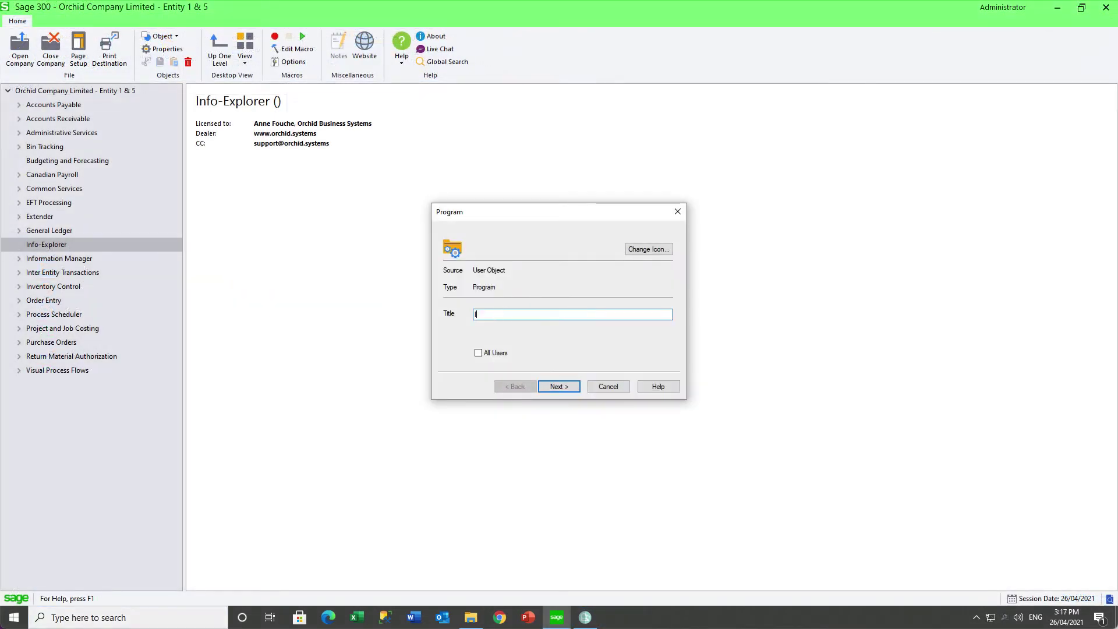
{"action": "type", "text": "Info-Explorer"}
{"action": "left_click", "coordinate": [559, 386]}
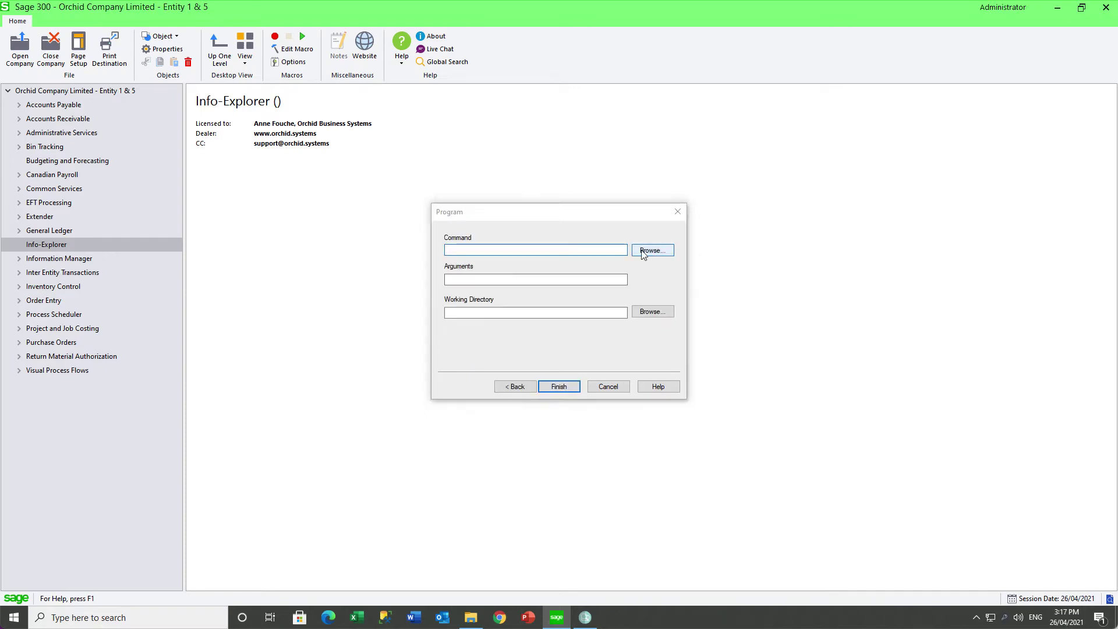
{"action": "left_click", "coordinate": [644, 249]}
{"action": "left_click", "coordinate": [504, 260]}
{"action": "left_click", "coordinate": [825, 449]}
{"action": "left_click", "coordinate": [560, 388]}
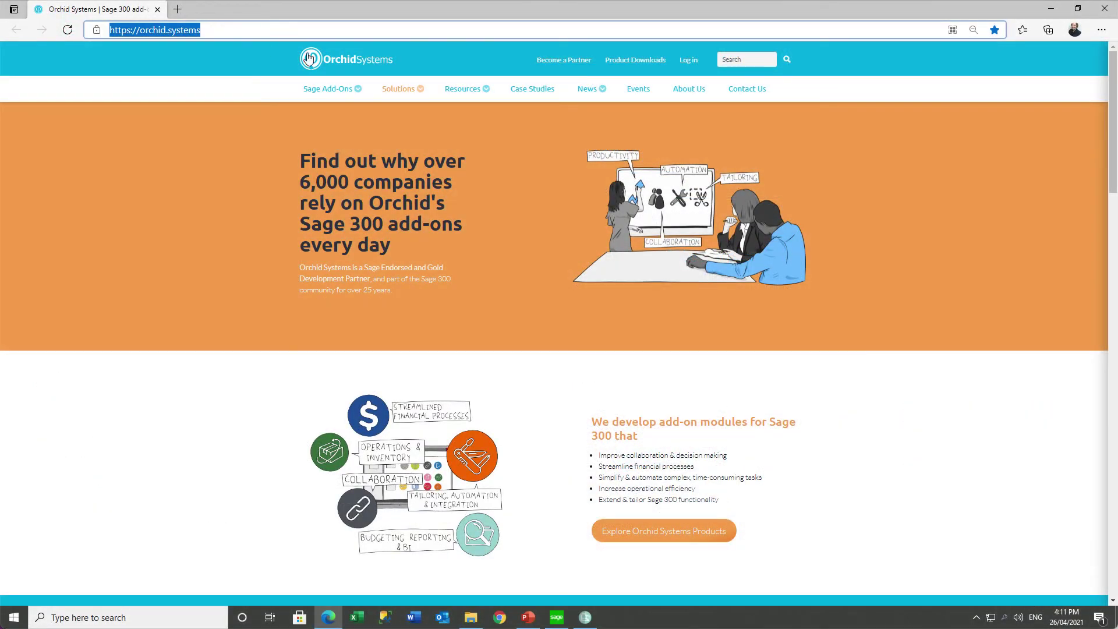
Open the Info Explorer Cube Samples page and browse the Accounts Payable and Accounts Receivable cubes.
{"action": "mouse_move", "coordinate": [460, 91]}
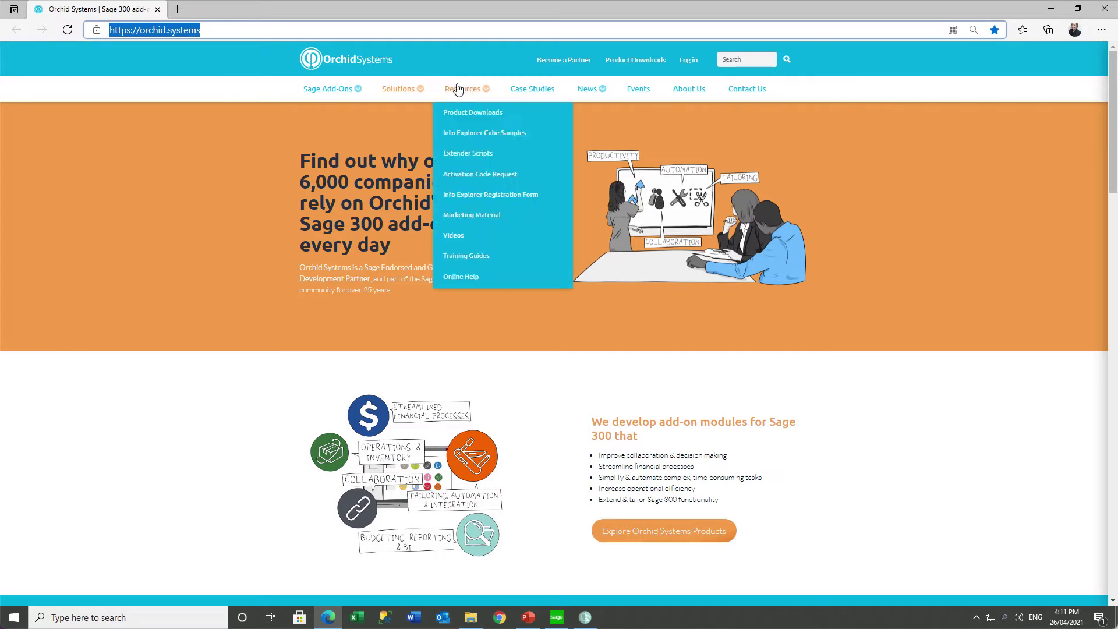
{"action": "left_click", "coordinate": [462, 136]}
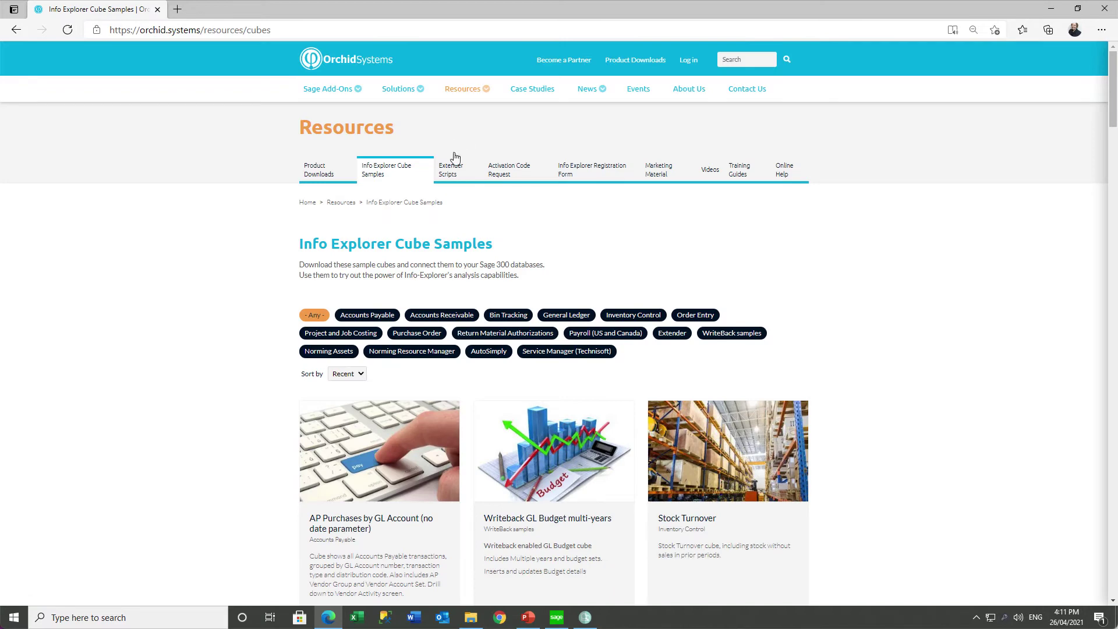
{"action": "left_click", "coordinate": [374, 320]}
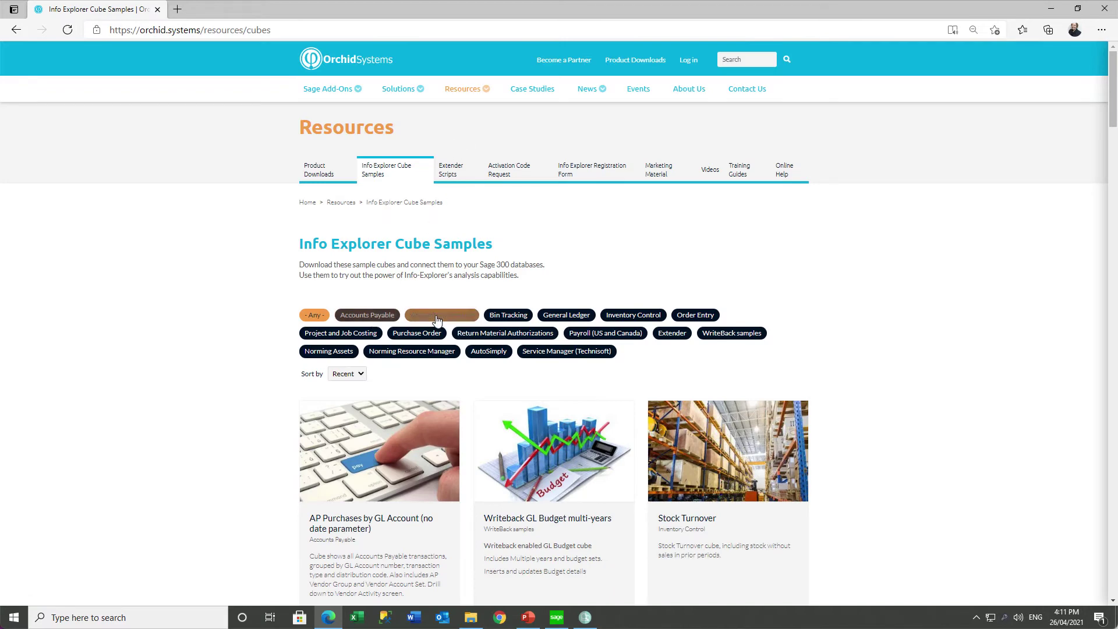
{"action": "scroll", "coordinate": [860, 323], "scroll_direction": "down", "scroll_amount": 6}
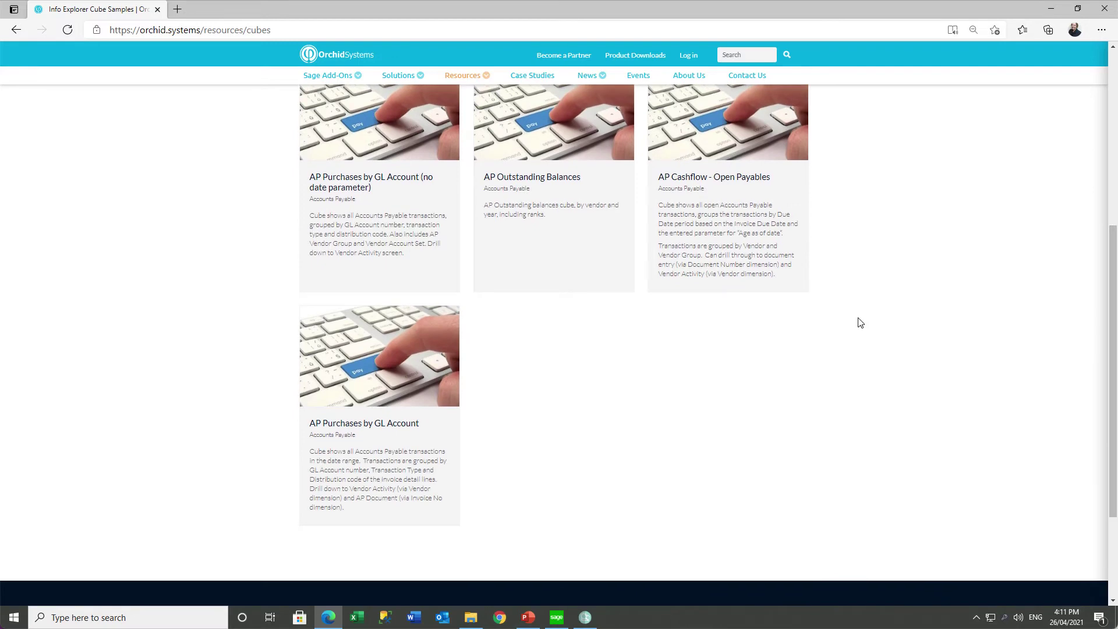
{"action": "scroll", "coordinate": [860, 323], "scroll_direction": "up", "scroll_amount": 6}
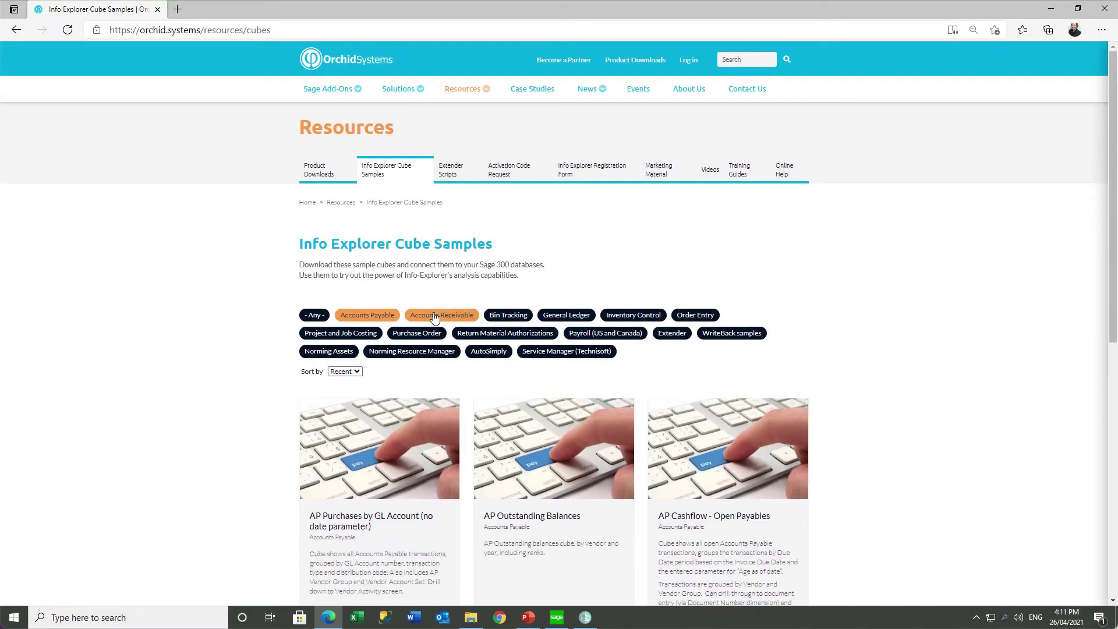
{"action": "left_click", "coordinate": [434, 316]}
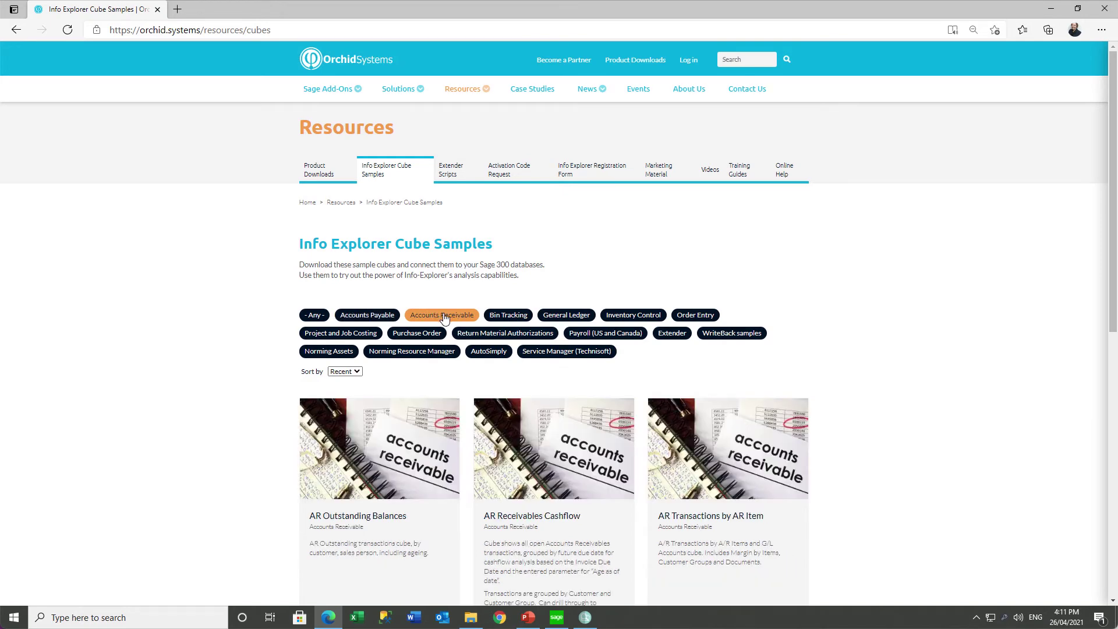
{"action": "scroll", "coordinate": [996, 310], "scroll_direction": "down", "scroll_amount": 4}
{"action": "scroll", "coordinate": [995, 310], "scroll_direction": "up", "scroll_amount": 5}
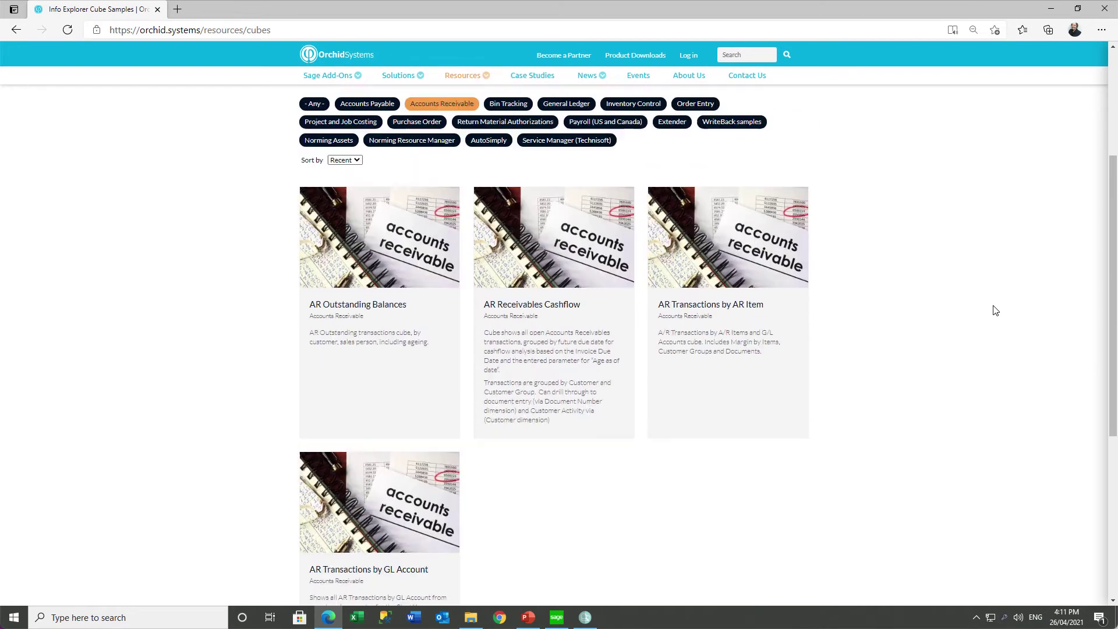
Filter the samples by Bin Tracking and General Ledger, then return to Info-Explorer.
{"action": "left_click", "coordinate": [512, 315]}
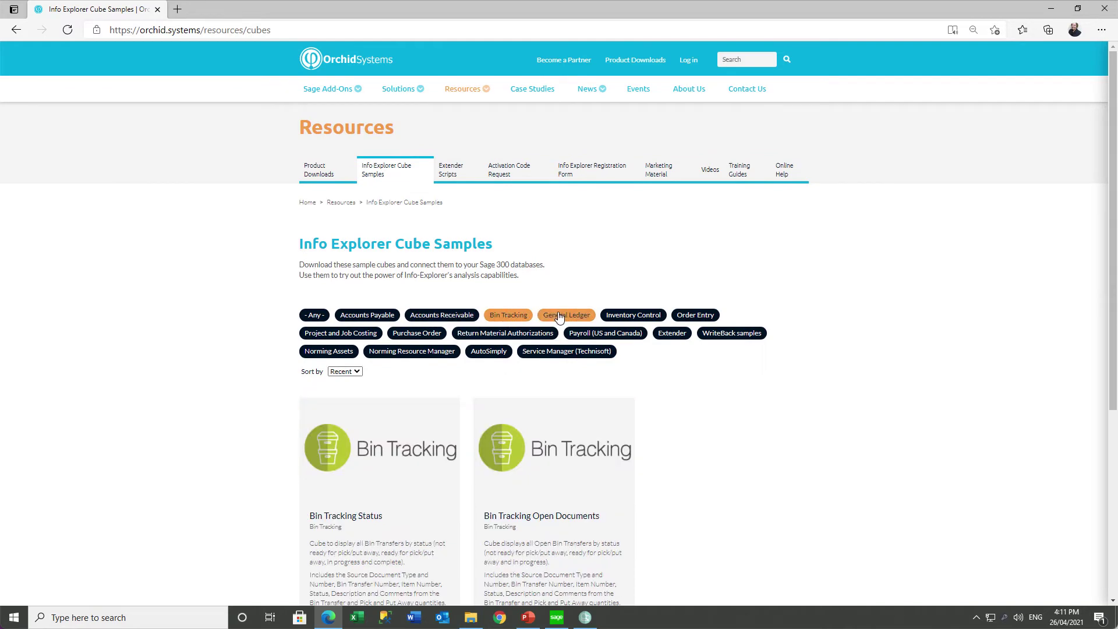
{"action": "left_click", "coordinate": [557, 316]}
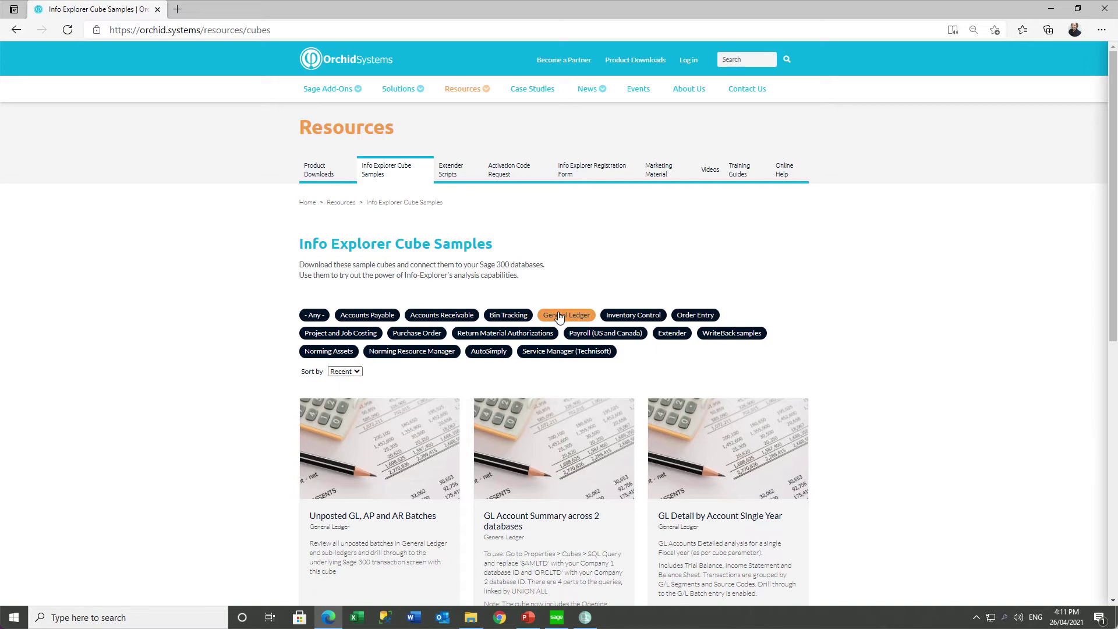
{"action": "left_click", "coordinate": [584, 619]}
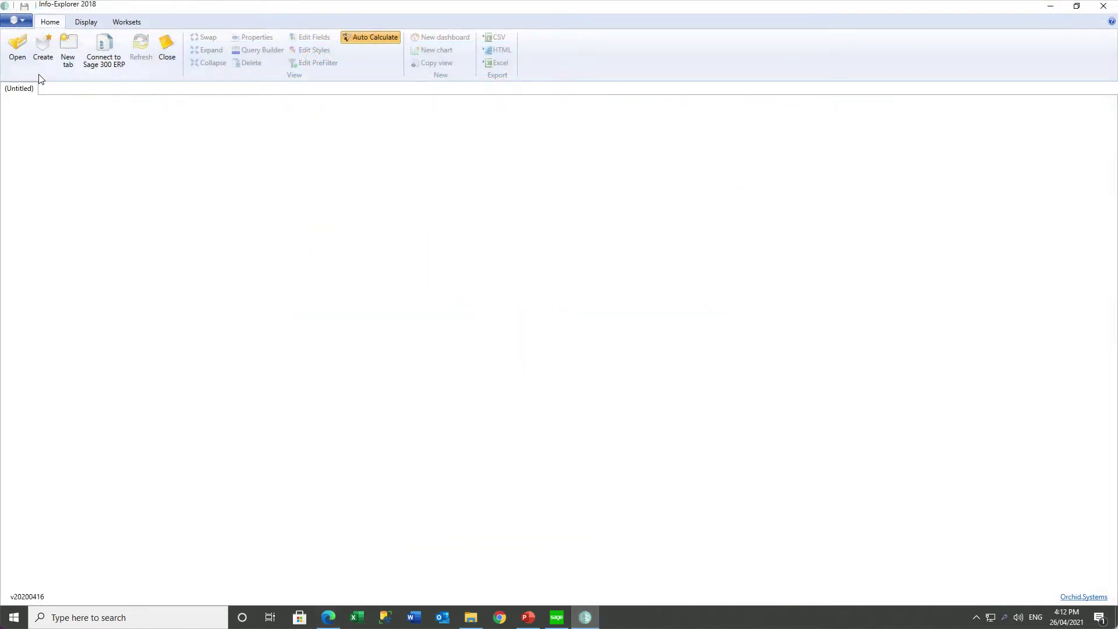
From Download Sample Cubes, filter to Accounts Payable and download and open the AP Outstanding Balances cube.
{"action": "left_click", "coordinate": [23, 21]}
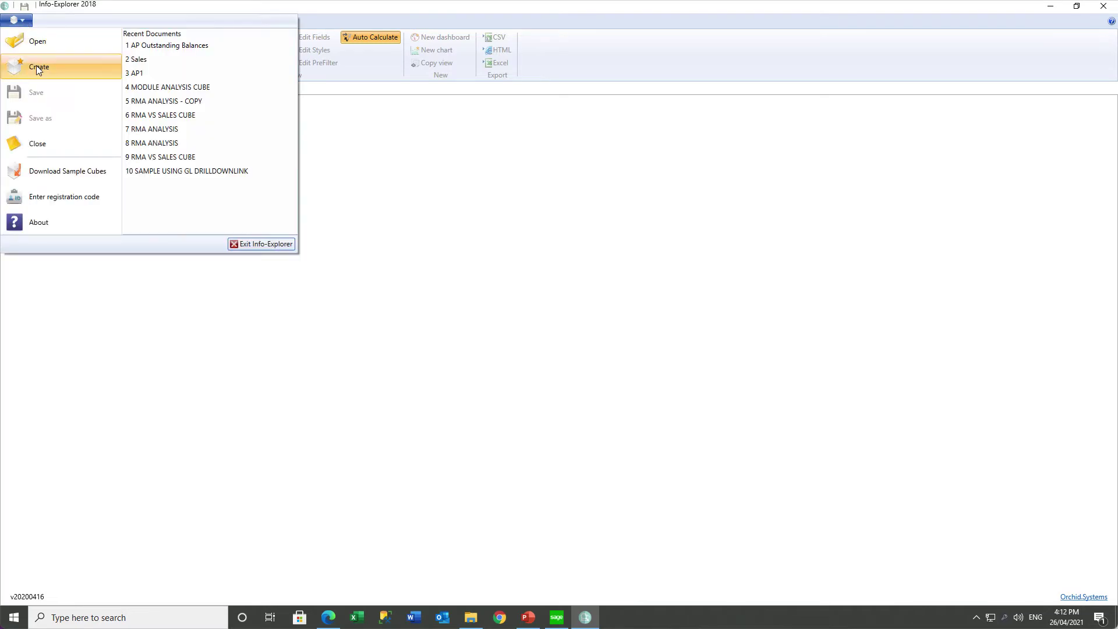
{"action": "left_click", "coordinate": [63, 172]}
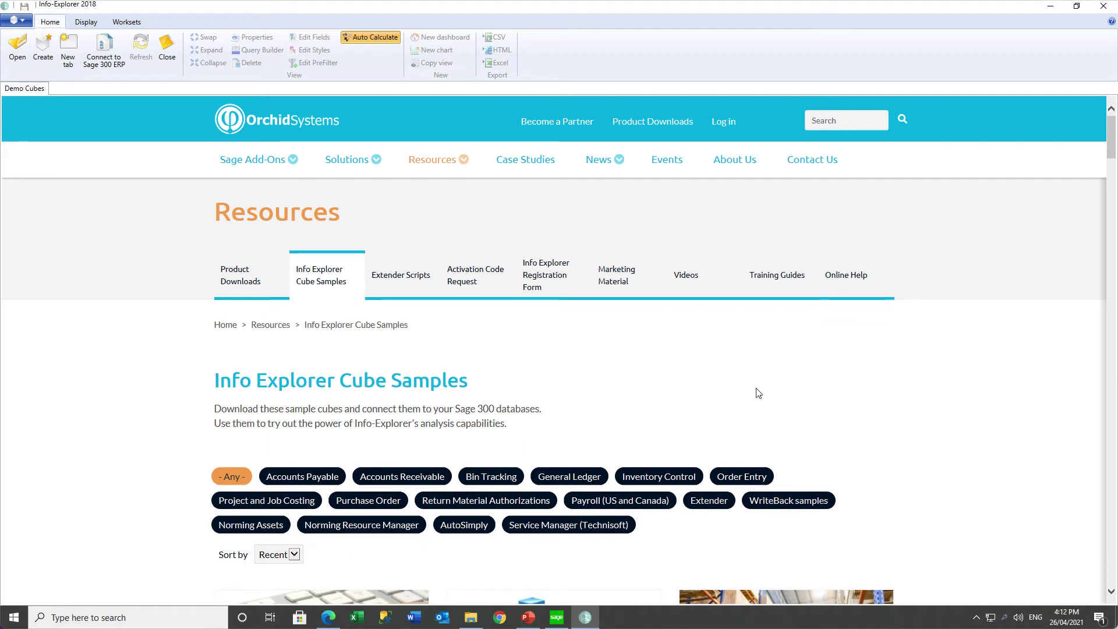
{"action": "scroll", "coordinate": [758, 393], "scroll_direction": "down", "scroll_amount": 1}
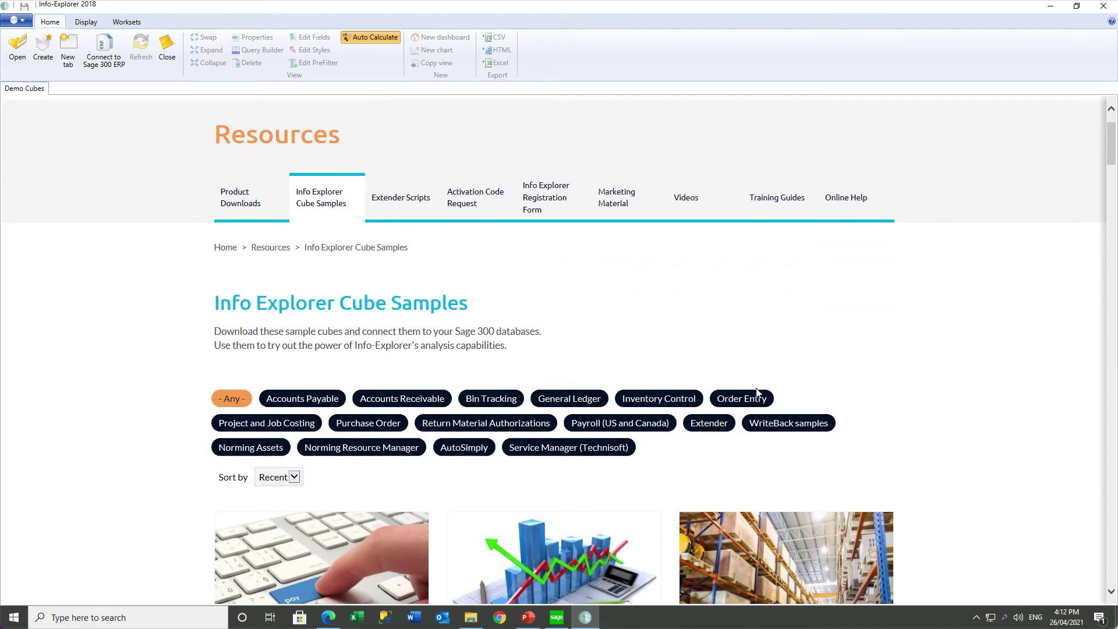
{"action": "scroll", "coordinate": [758, 393], "scroll_direction": "down", "scroll_amount": 1}
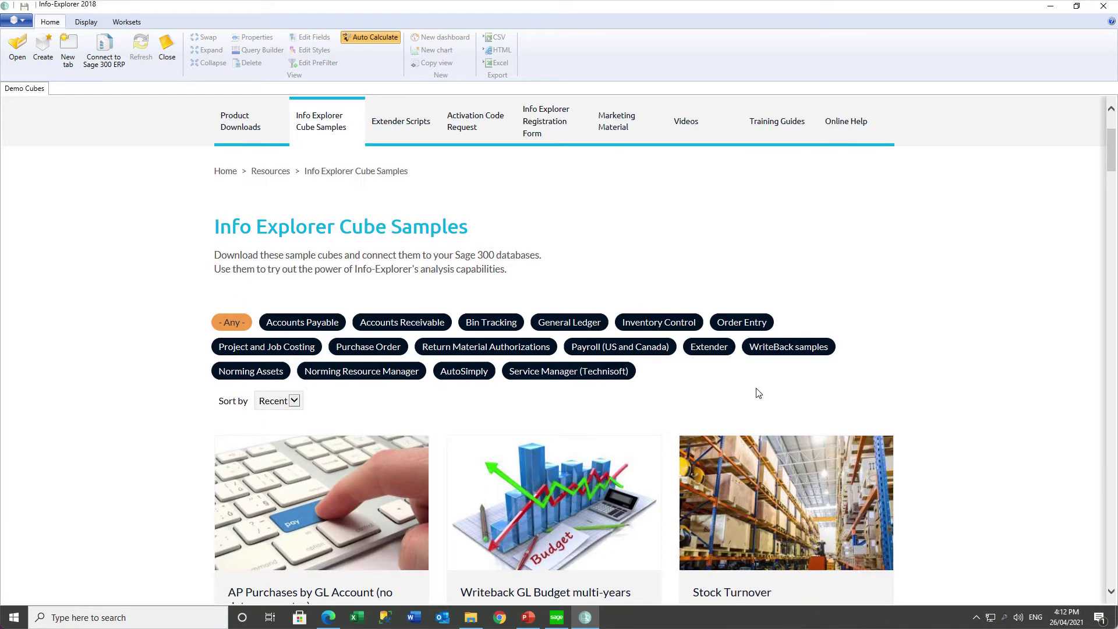
{"action": "scroll", "coordinate": [758, 393], "scroll_direction": "down", "scroll_amount": 2}
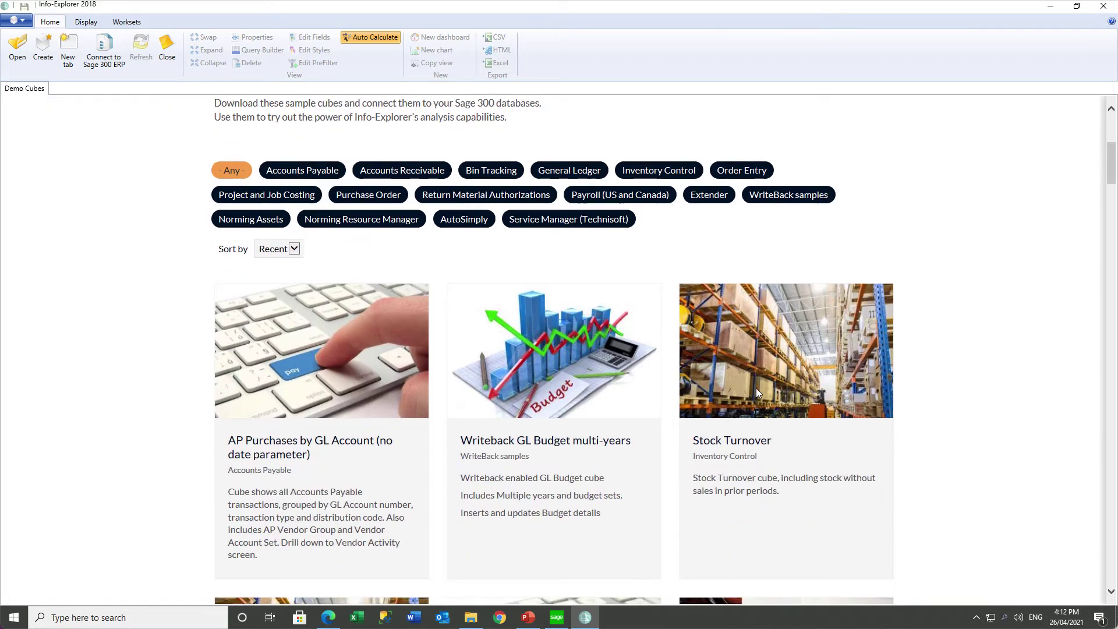
{"action": "left_click", "coordinate": [313, 176]}
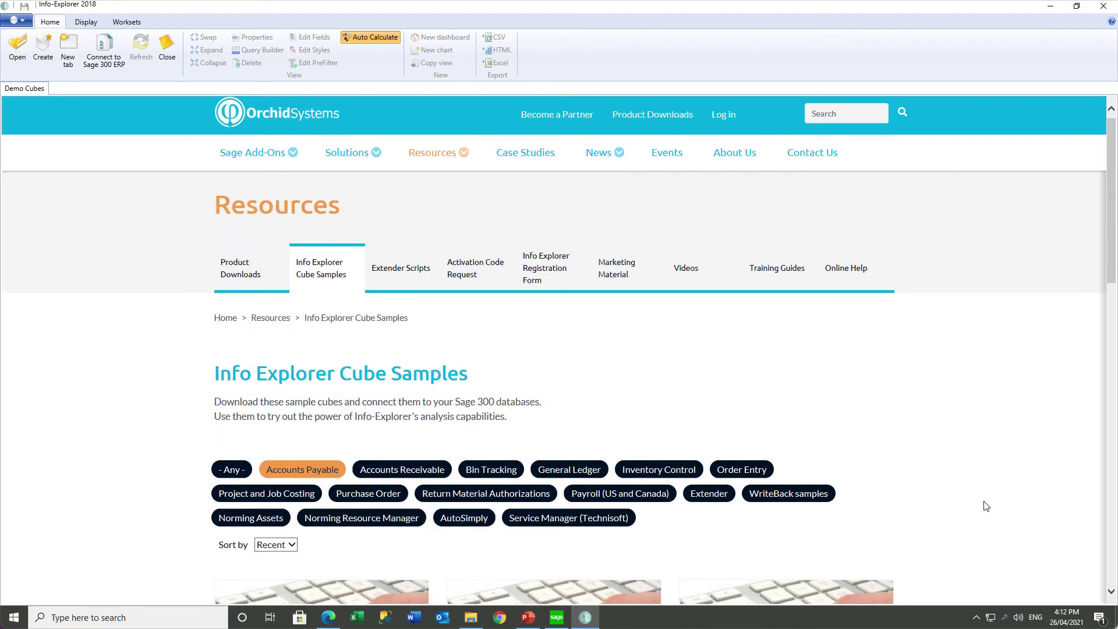
{"action": "scroll", "coordinate": [986, 506], "scroll_direction": "down", "scroll_amount": 2}
{"action": "scroll", "coordinate": [985, 506], "scroll_direction": "down", "scroll_amount": 1}
{"action": "scroll", "coordinate": [984, 507], "scroll_direction": "down", "scroll_amount": 1}
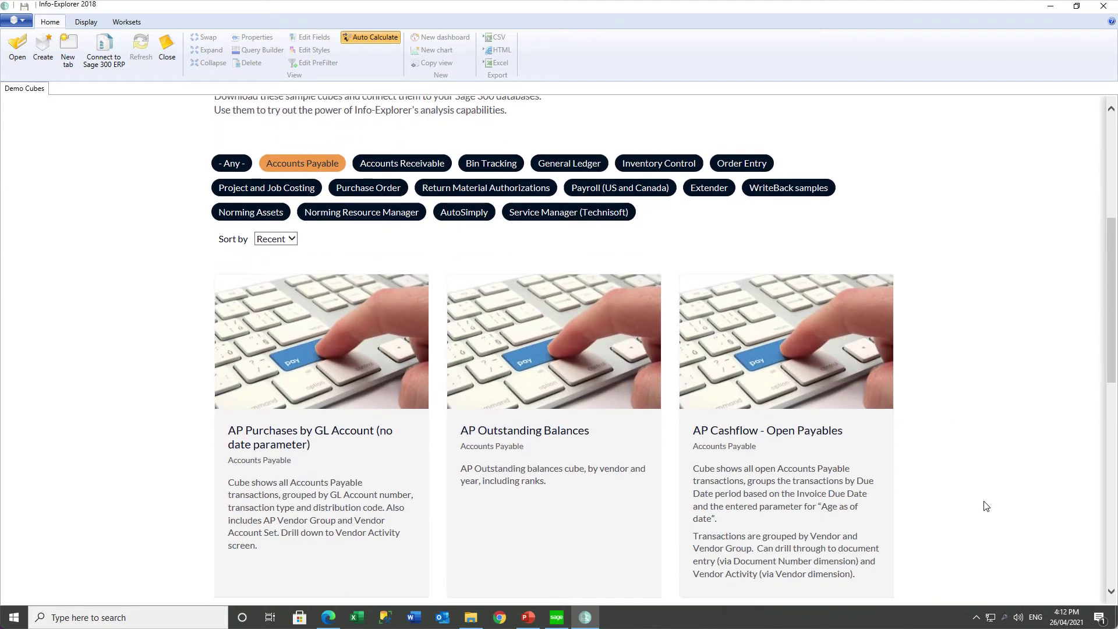
{"action": "left_click", "coordinate": [551, 475]}
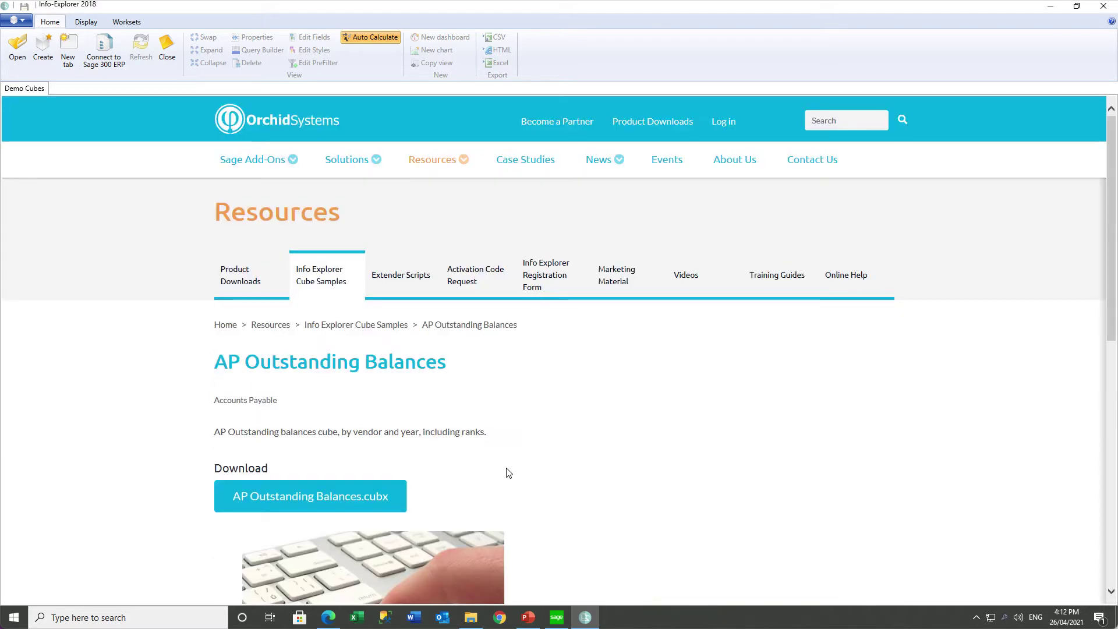
{"action": "left_click", "coordinate": [359, 499]}
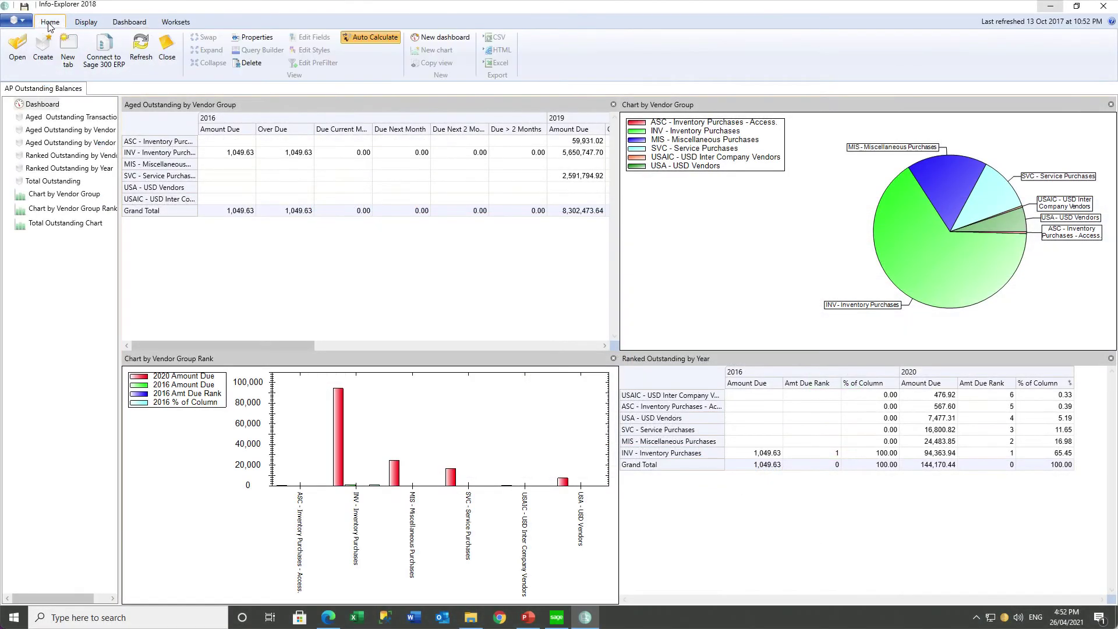
In Properties, give Connection 1 the read-only SQL login, its password and server Sage300C2020.
{"action": "left_click", "coordinate": [254, 37]}
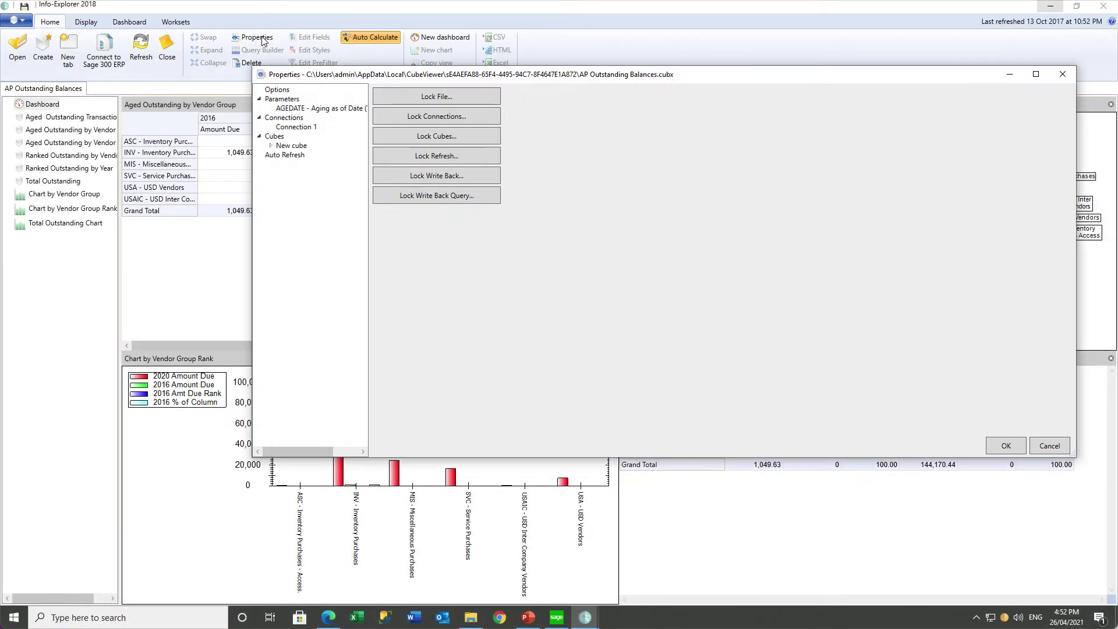
{"action": "left_click", "coordinate": [296, 126]}
{"action": "left_click", "coordinate": [493, 113]}
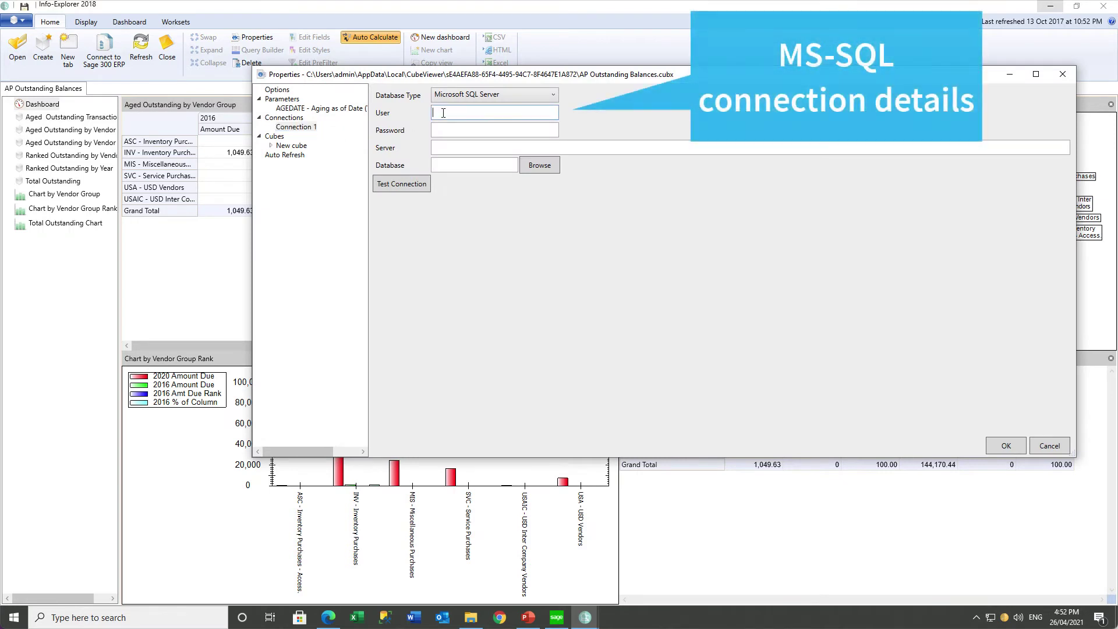
{"action": "type", "text": "ReadOnly"}
{"action": "key", "text": "Tab"}
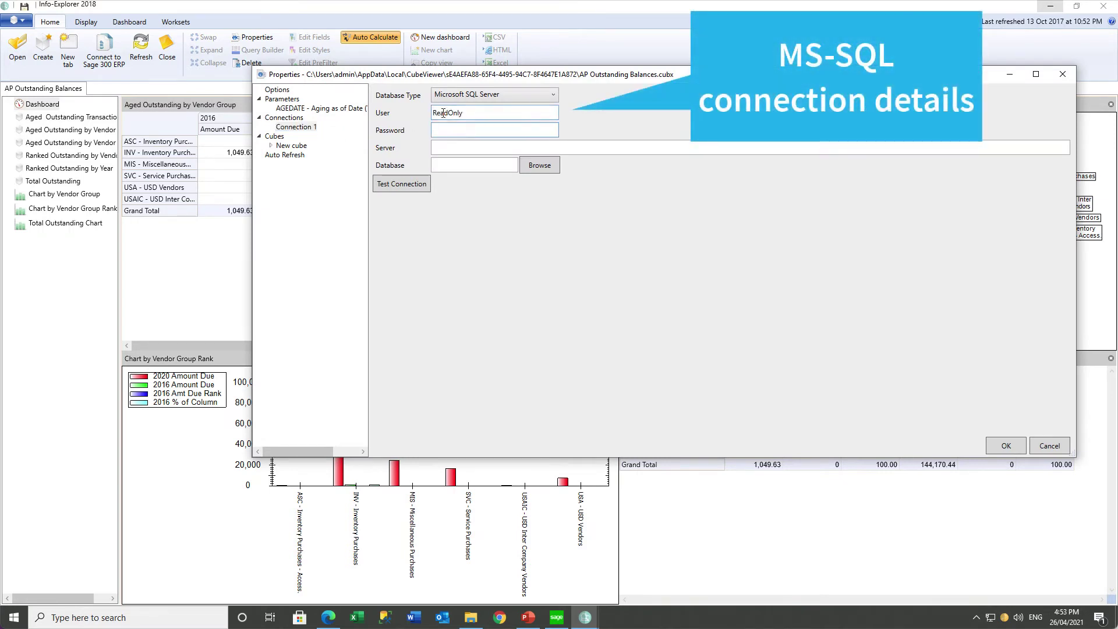
{"action": "type", "text": "••••••••"}
{"action": "key", "text": "Tab"}
{"action": "type", "text": "Sage"}
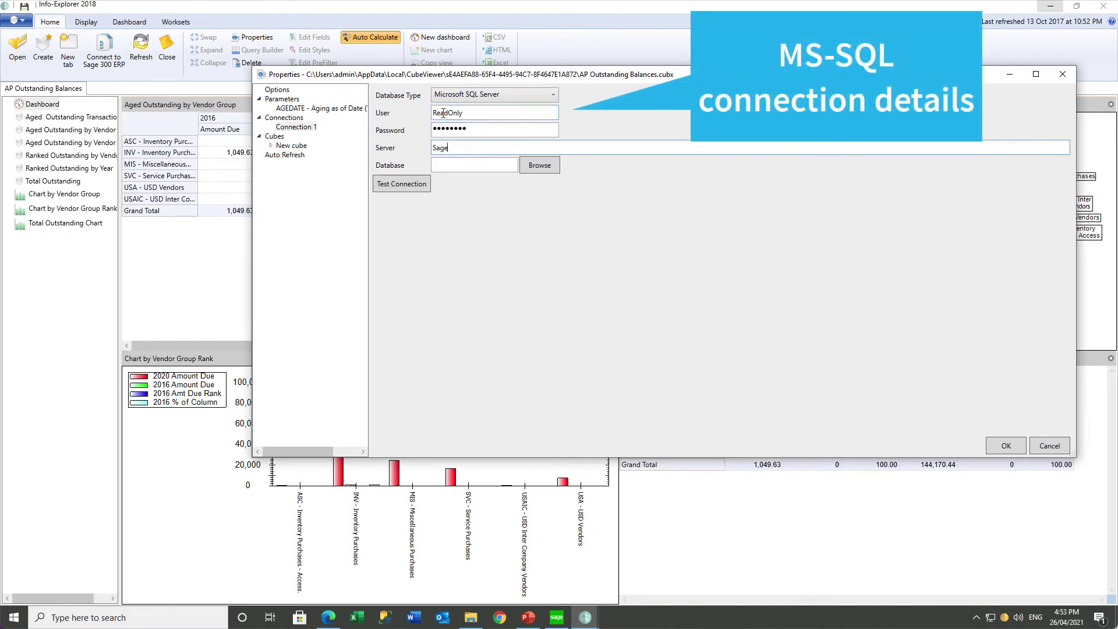
{"action": "type", "text": "300C2020"}
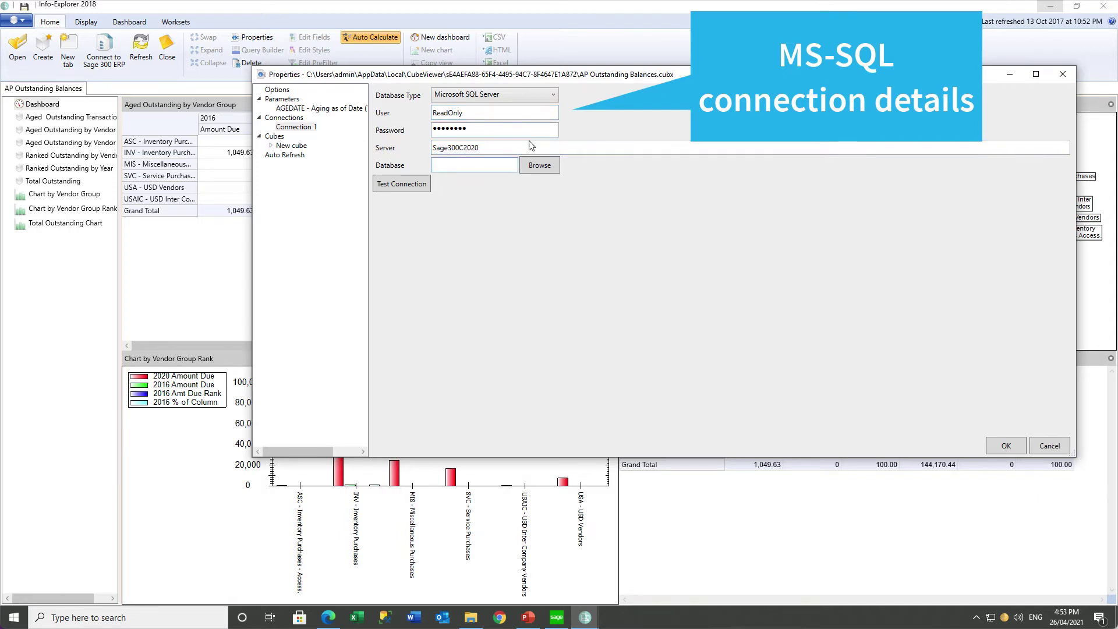
Select the ORCLTD database and apply the connection settings.
{"action": "left_click", "coordinate": [548, 167]}
{"action": "left_click", "coordinate": [116, 205]}
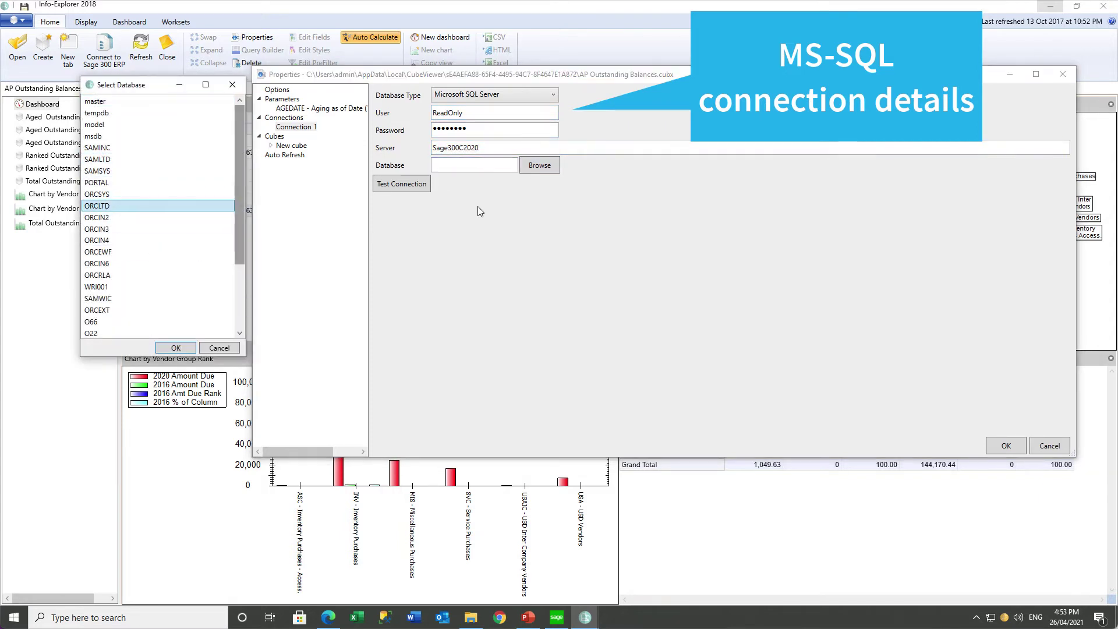
{"action": "left_click", "coordinate": [177, 347]}
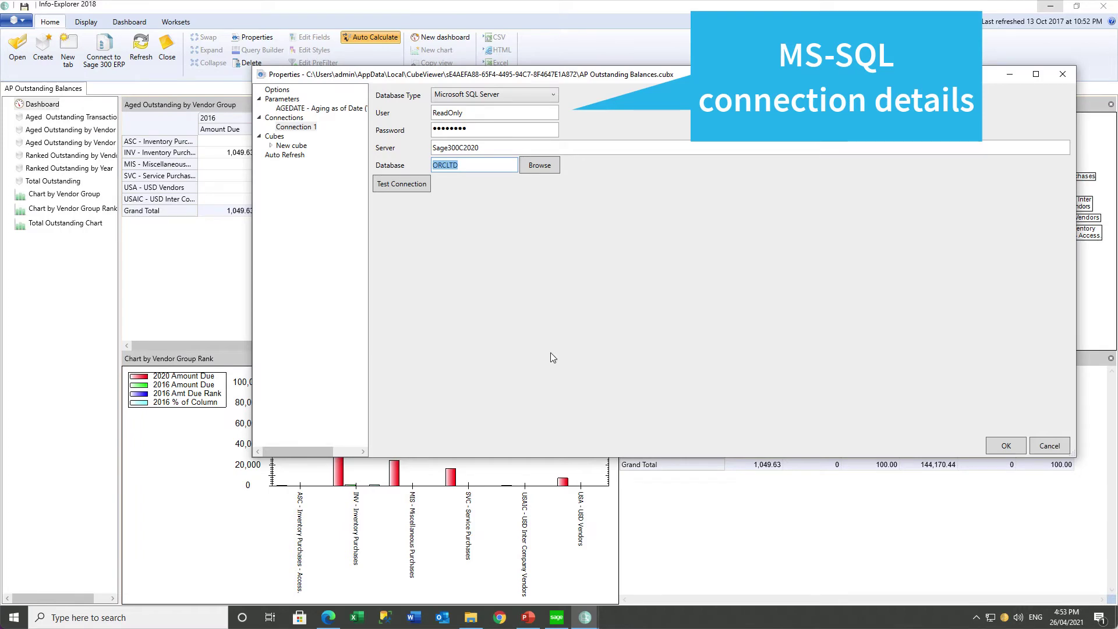
{"action": "left_click", "coordinate": [1006, 445]}
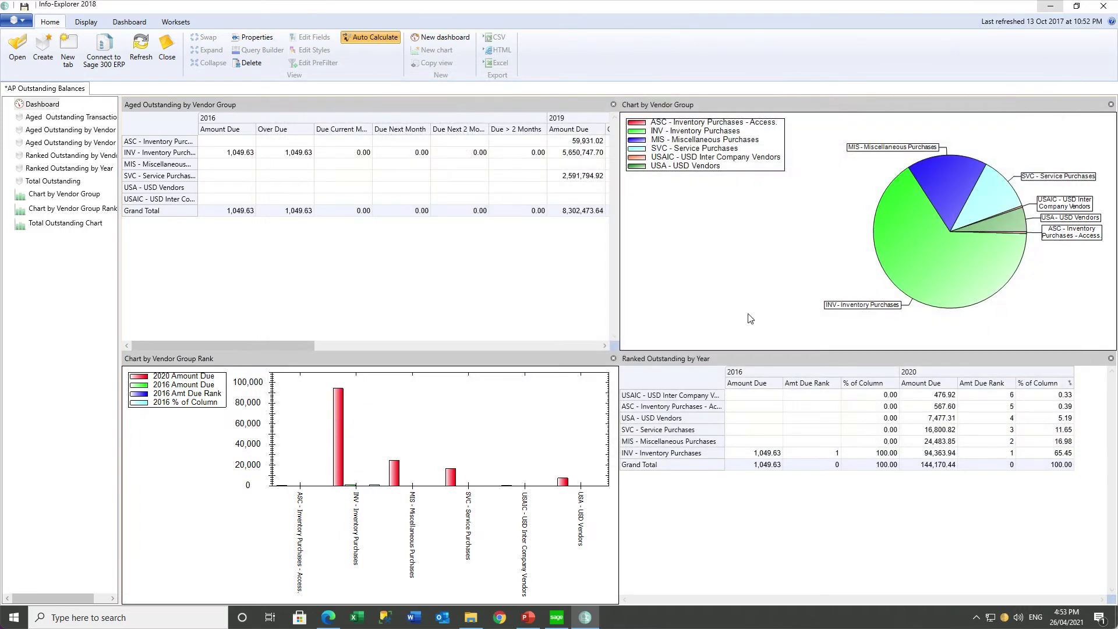
Save the cube as 'AP Outstanding Balances'.
{"action": "left_click", "coordinate": [23, 21]}
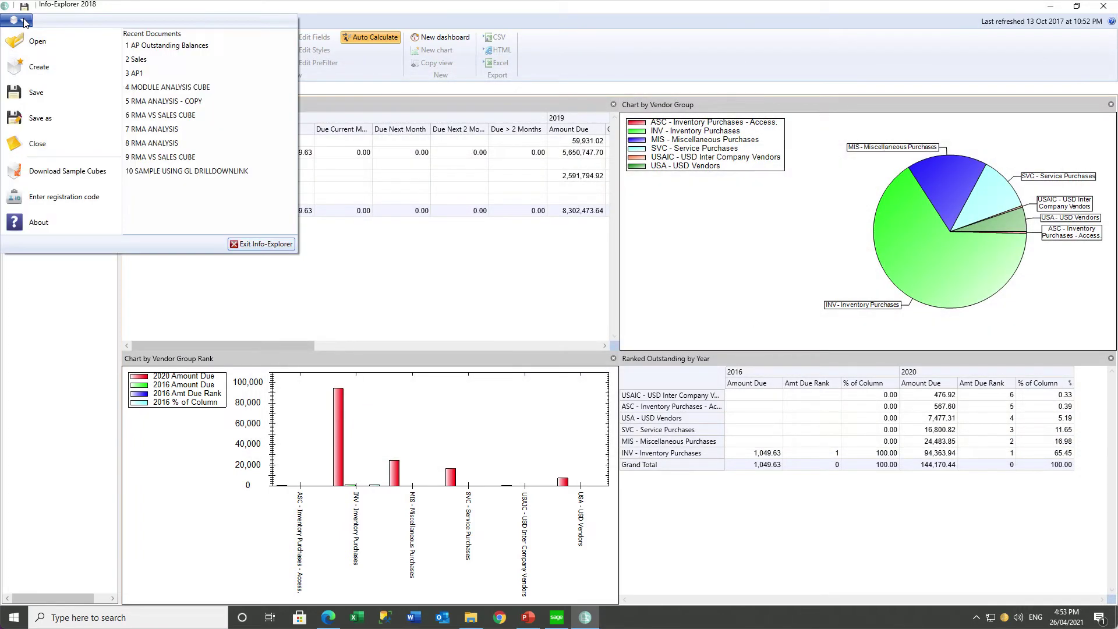
{"action": "left_click", "coordinate": [36, 118]}
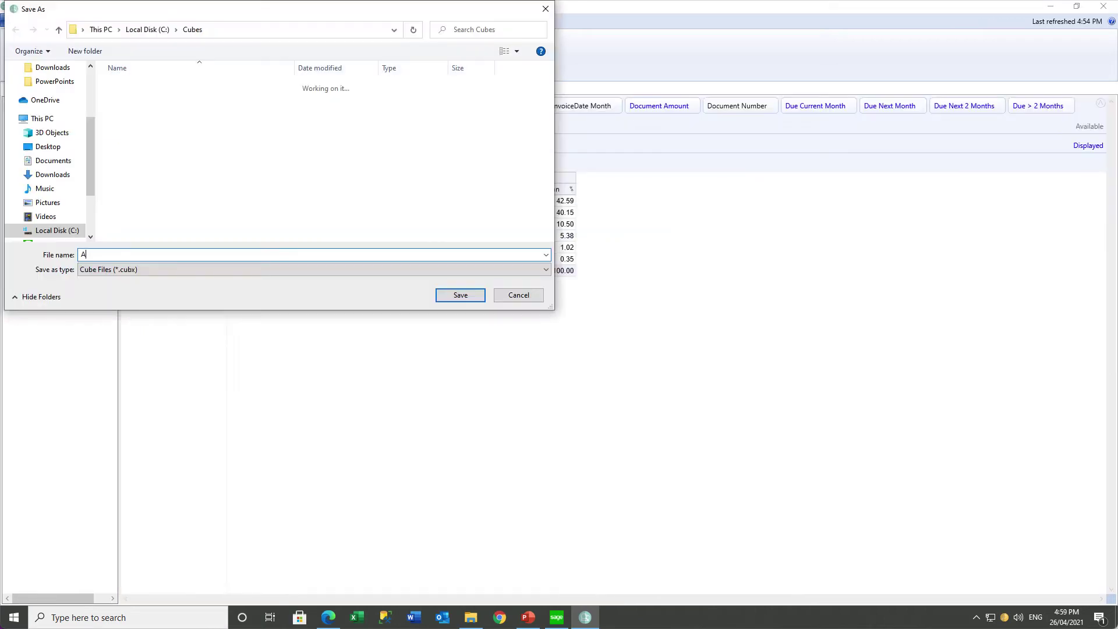
{"action": "type", "text": "AP Outstanding Balances"}
{"action": "key", "text": "Return"}
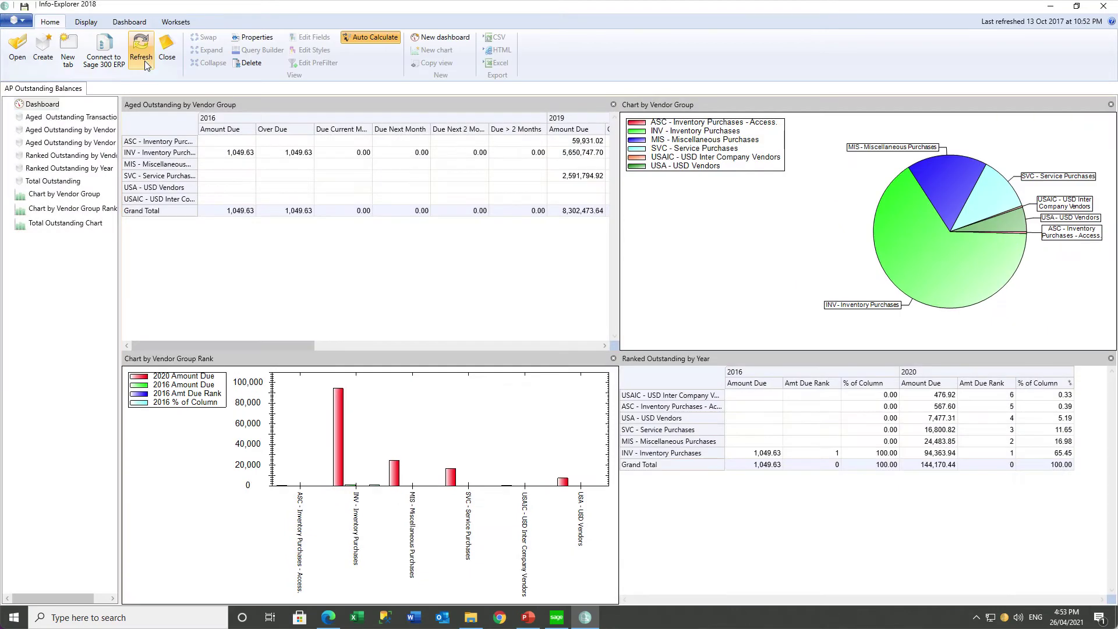
Refresh the cube data with aging date 20200331.
{"action": "left_click", "coordinate": [143, 61]}
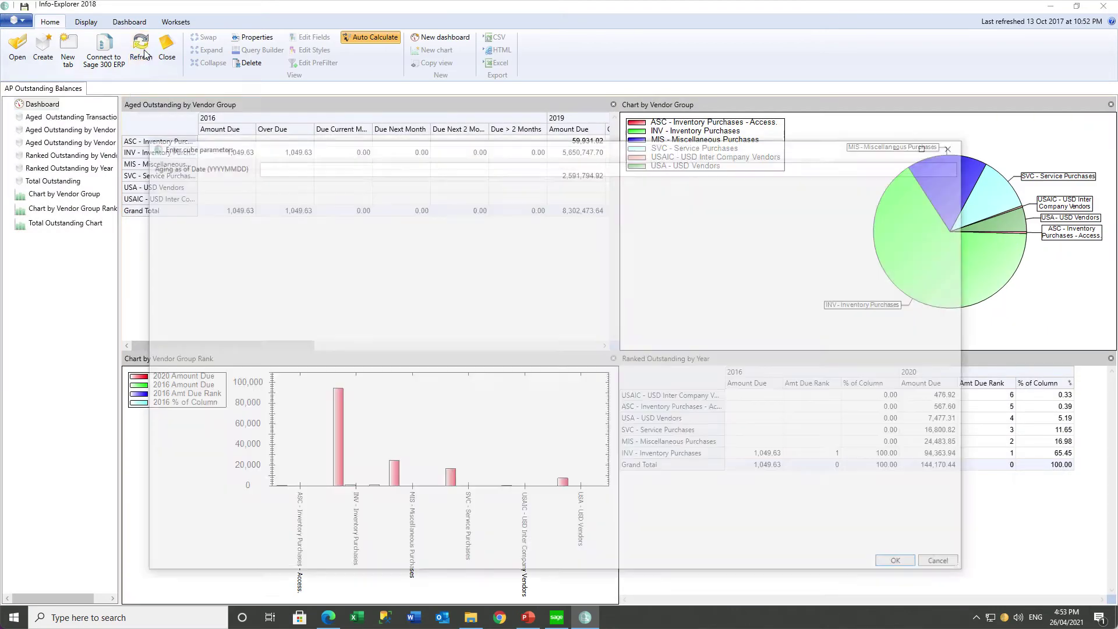
{"action": "left_click", "coordinate": [269, 166]}
{"action": "type", "text": "2020"}
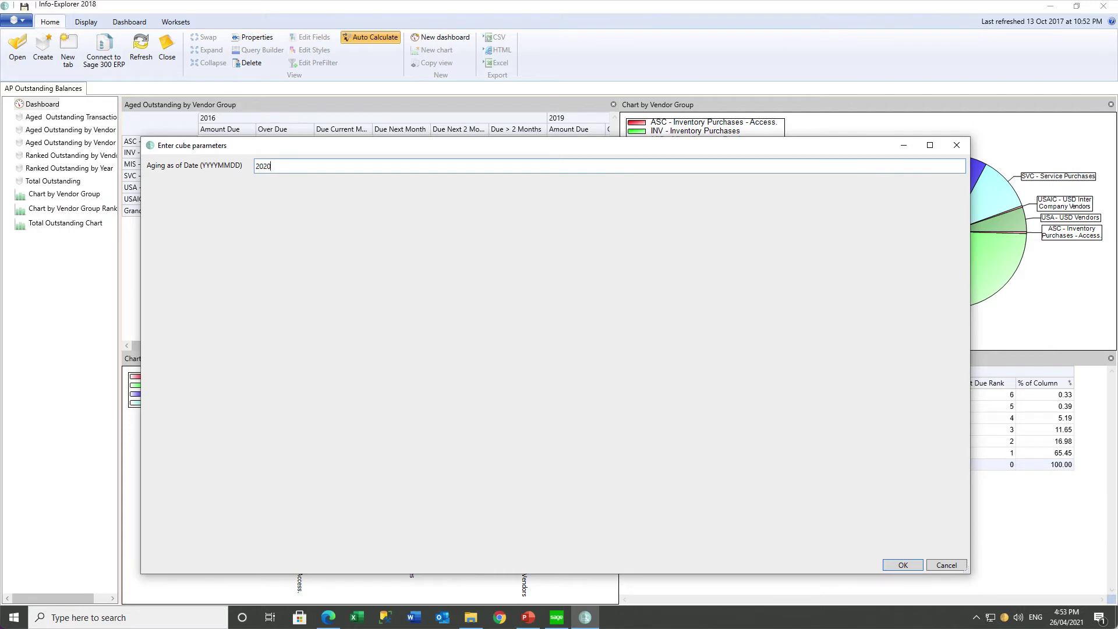
{"action": "type", "text": "0331"}
{"action": "left_click", "coordinate": [896, 567]}
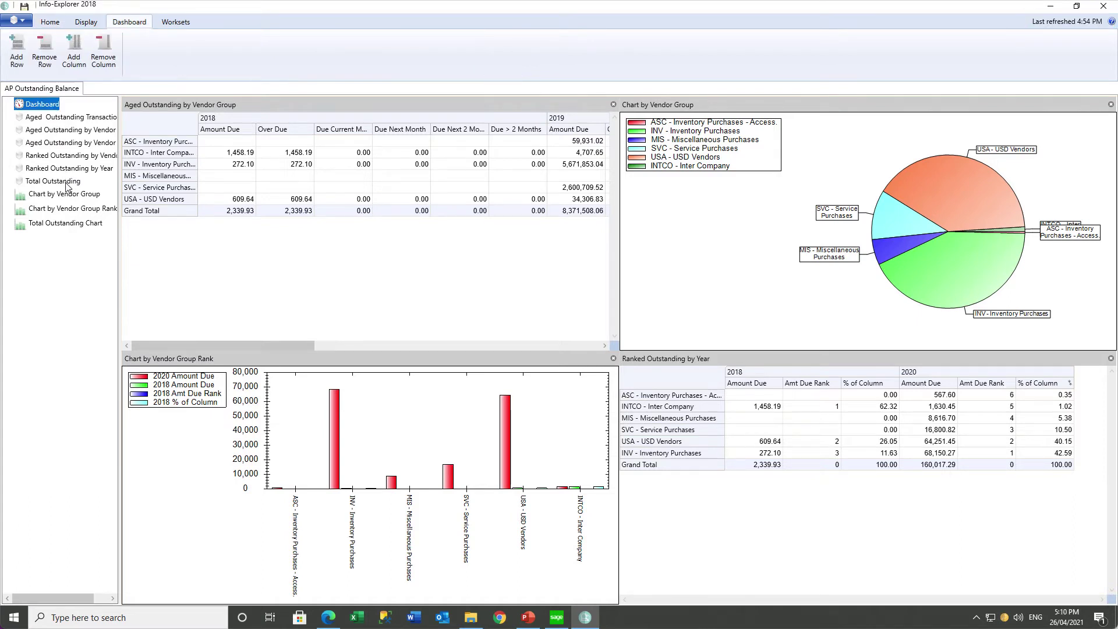
Show the Total Outstanding view and widen the Company and Due Next 2 Months columns for ORCLTD.
{"action": "left_click", "coordinate": [66, 184]}
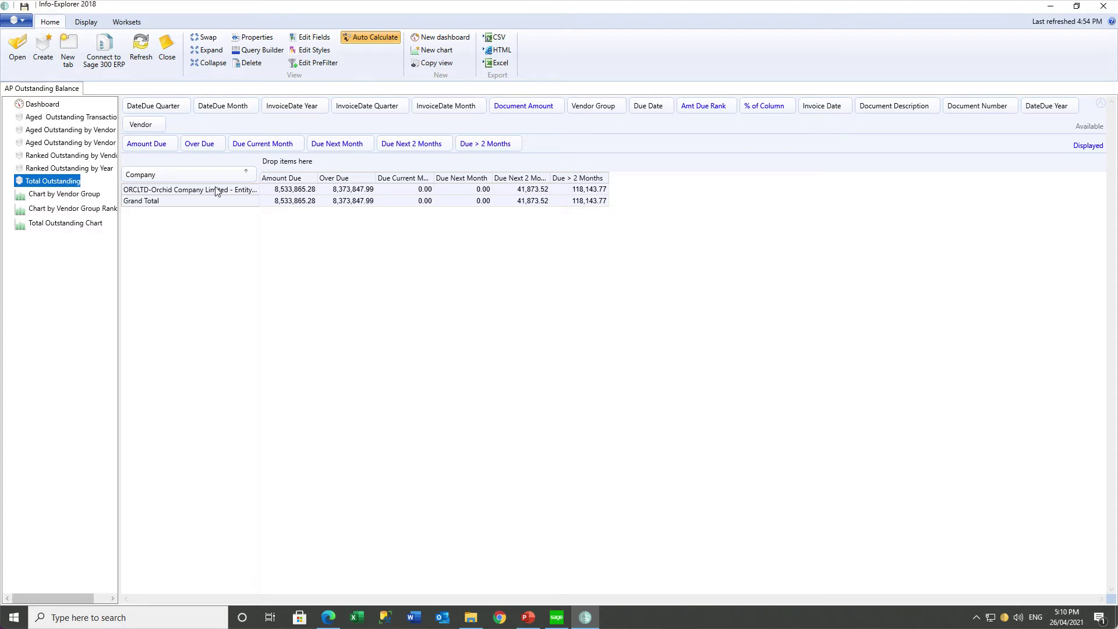
{"action": "left_click_drag", "start_coordinate": [260, 188], "coordinate": [294, 187]}
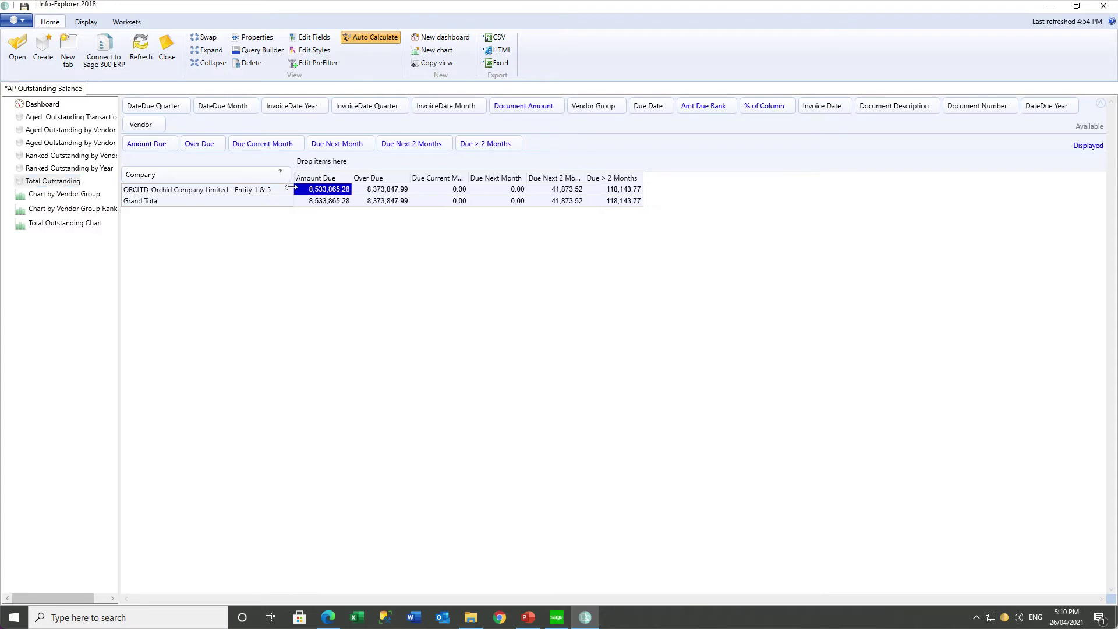
{"action": "left_click", "coordinate": [377, 192]}
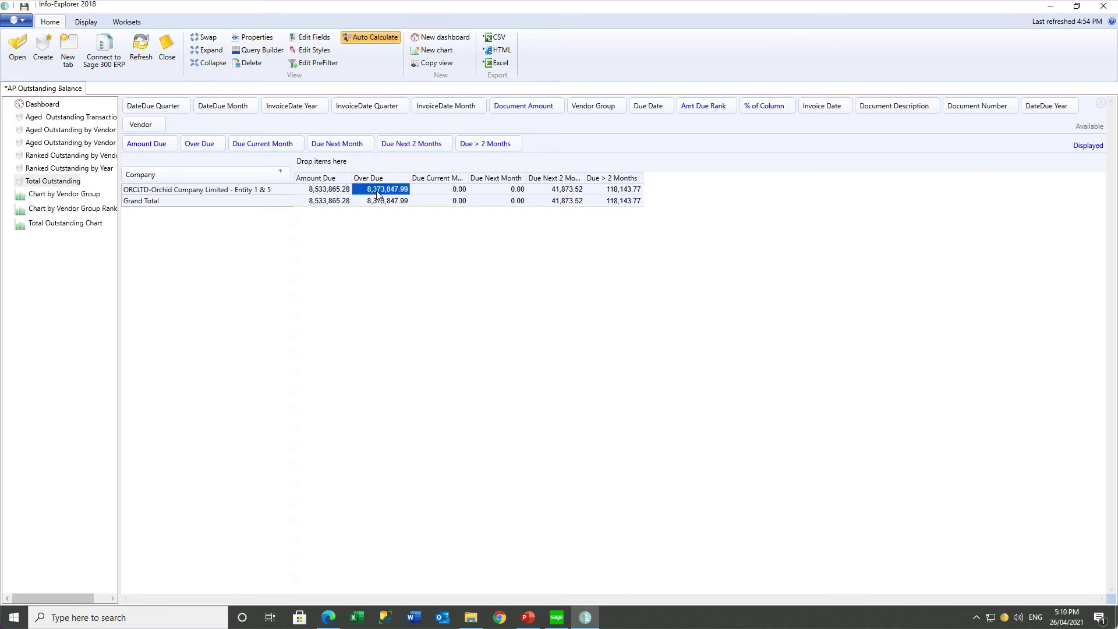
{"action": "left_click", "coordinate": [425, 192]}
{"action": "left_click", "coordinate": [486, 192]}
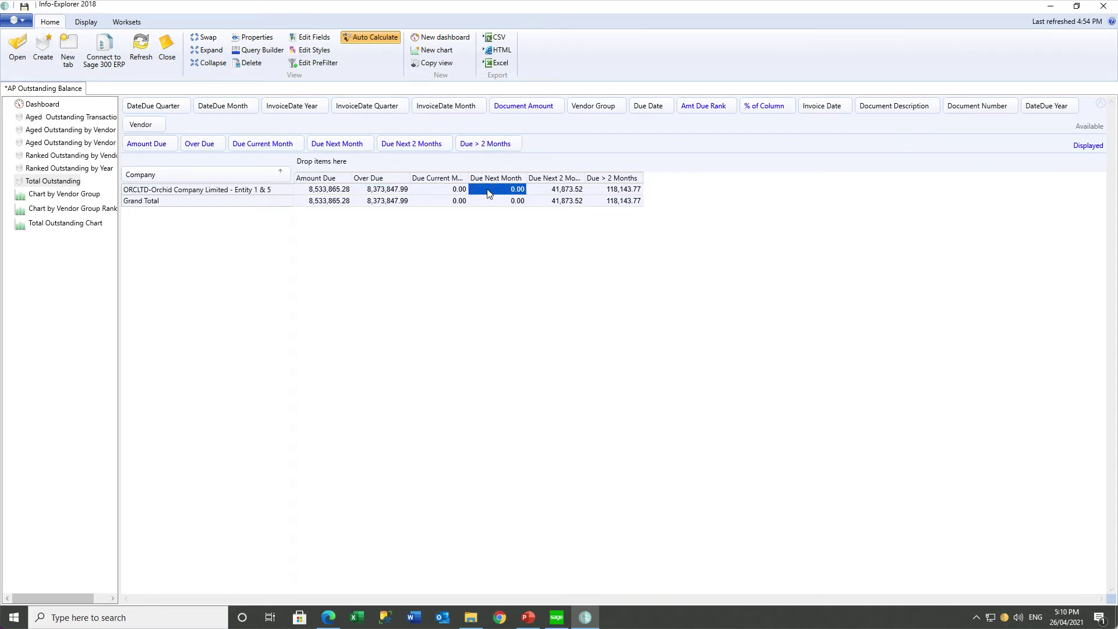
{"action": "left_click", "coordinate": [547, 192]}
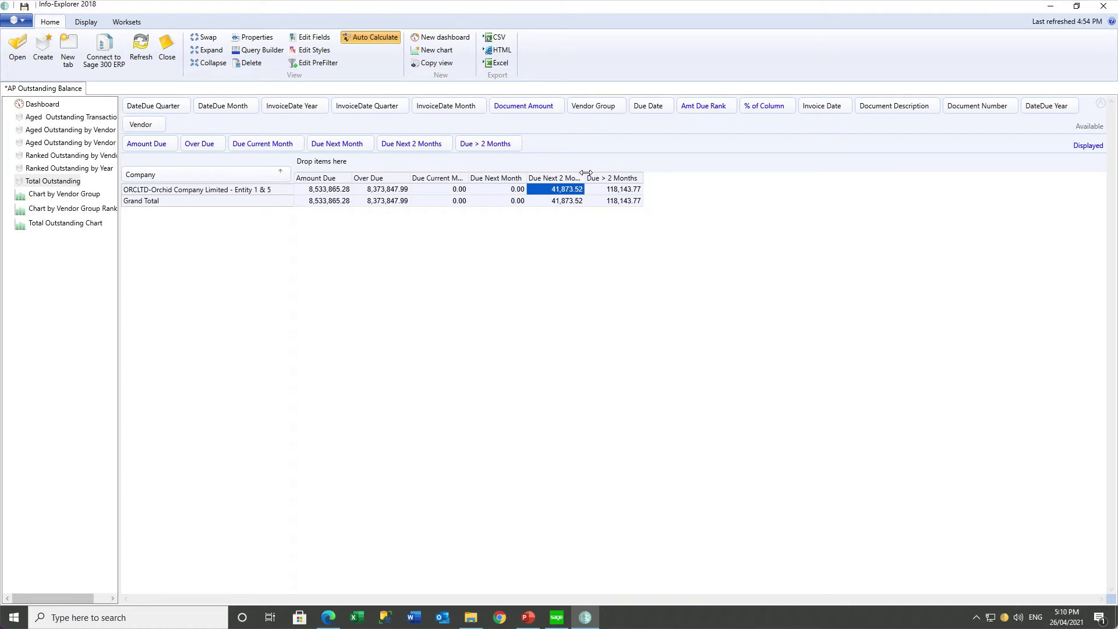
{"action": "mouse_move", "coordinate": [585, 176]}
{"action": "left_mouse_down"}
{"action": "mouse_move", "coordinate": [666, 179]}
{"action": "mouse_move", "coordinate": [606, 178]}
{"action": "left_mouse_up"}
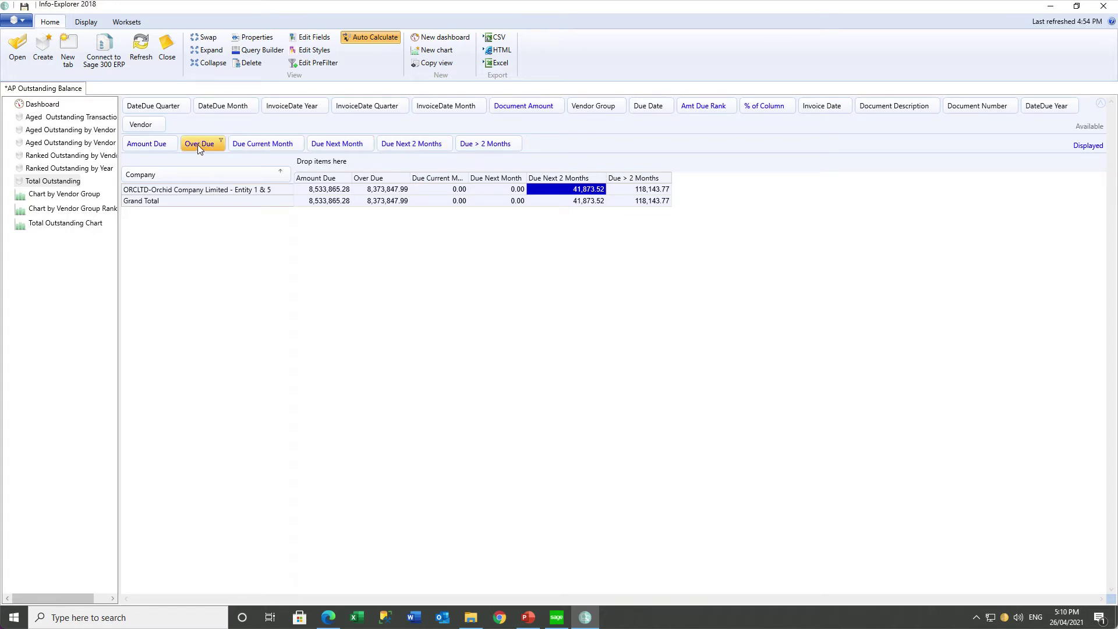
Drop Over Due, Due Next 2 Months and Due > 2 Months, and put DateDue Year across the columns.
{"action": "left_click_drag", "start_coordinate": [197, 144], "coordinate": [308, 129]}
{"action": "left_click_drag", "start_coordinate": [251, 150], "coordinate": [368, 128]}
{"action": "left_click_drag", "start_coordinate": [221, 145], "coordinate": [462, 126]}
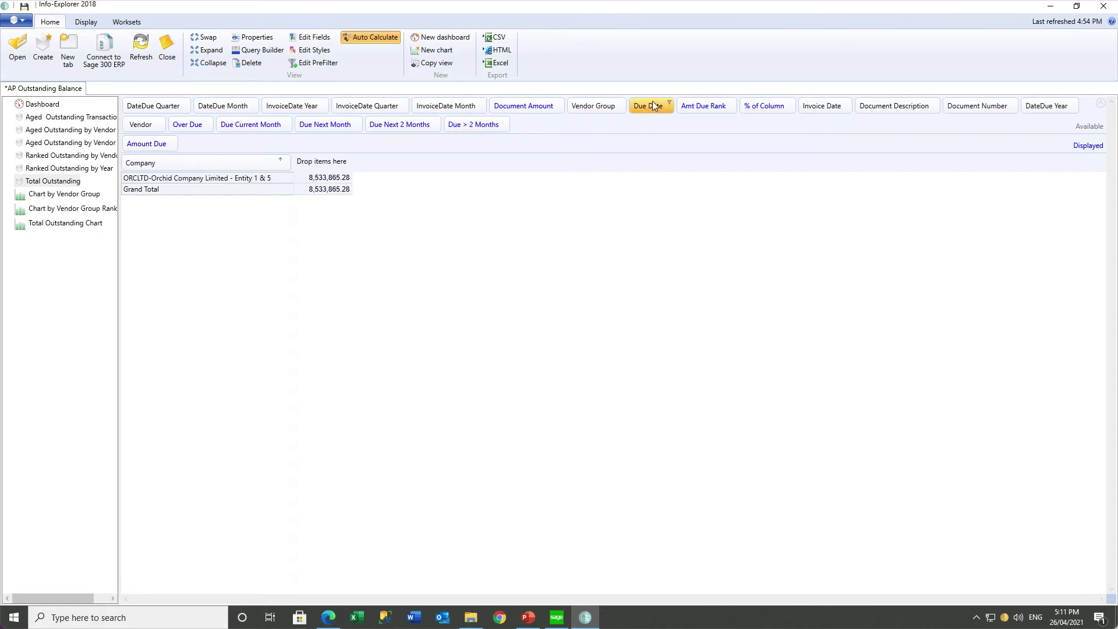
{"action": "left_click_drag", "start_coordinate": [1042, 103], "coordinate": [323, 164]}
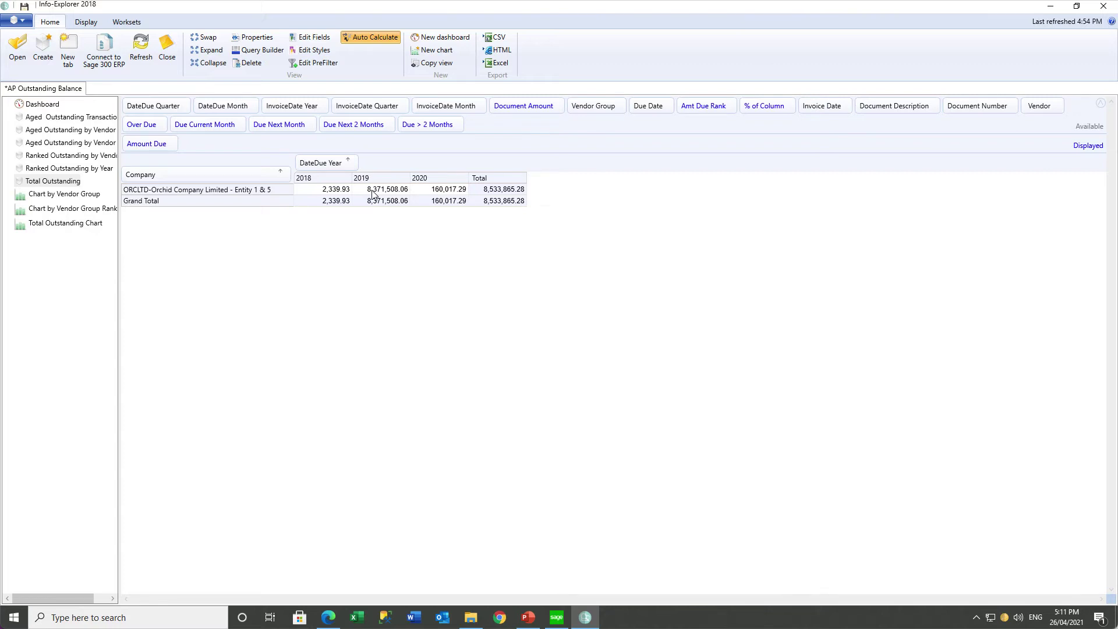
Filter DateDue Year to 2019 and 2020 only, then reopen the filter to confirm it.
{"action": "left_click", "coordinate": [354, 162]}
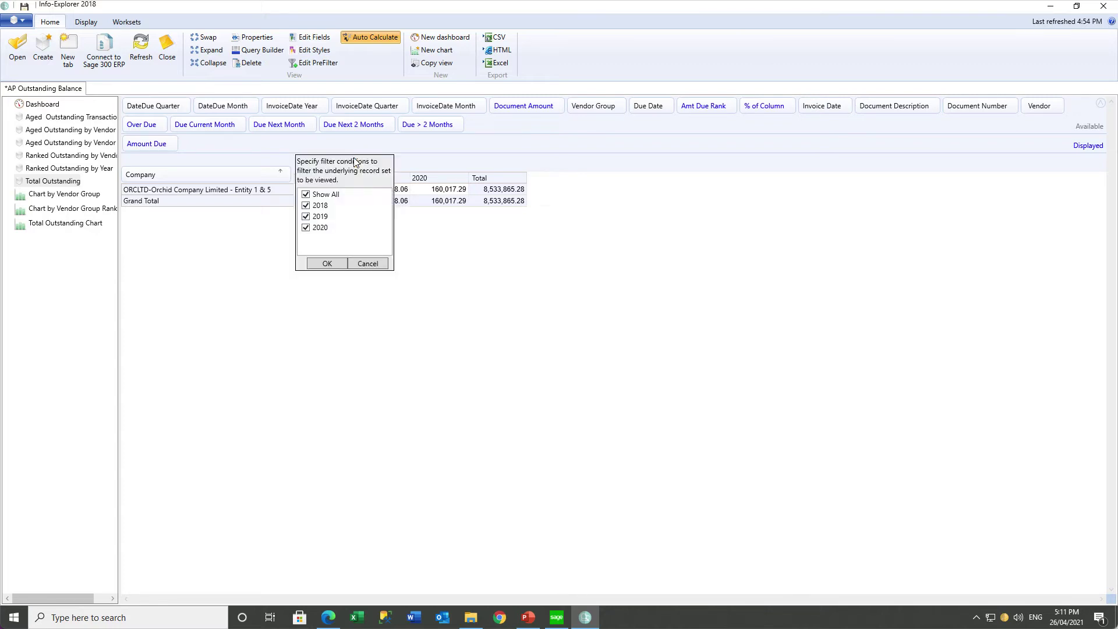
{"action": "left_click", "coordinate": [306, 194]}
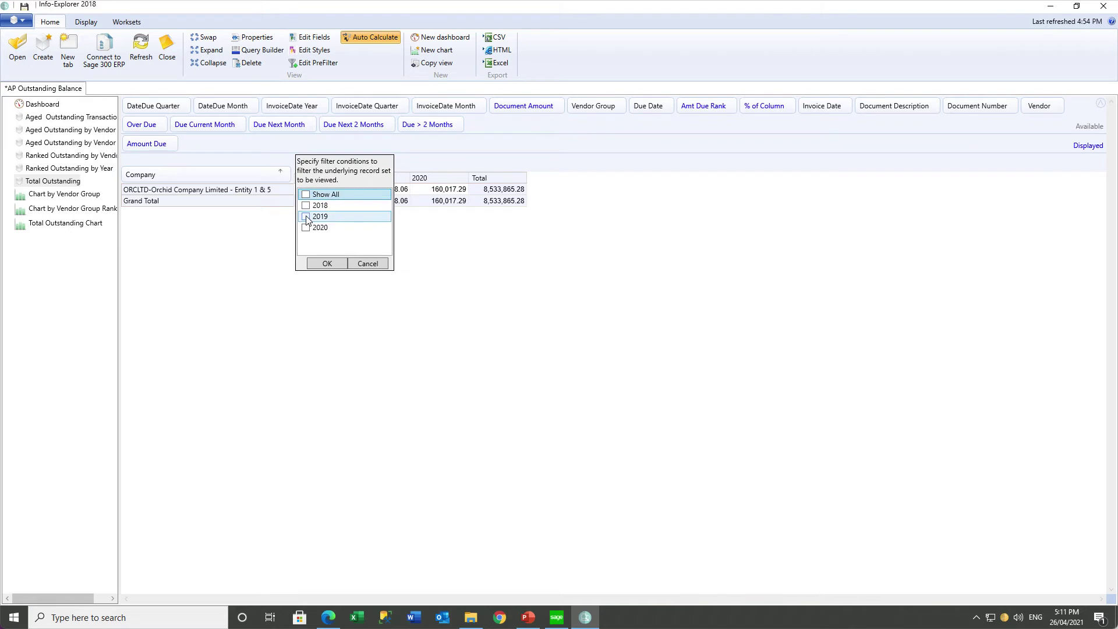
{"action": "left_click", "coordinate": [306, 216]}
{"action": "left_click", "coordinate": [306, 227]}
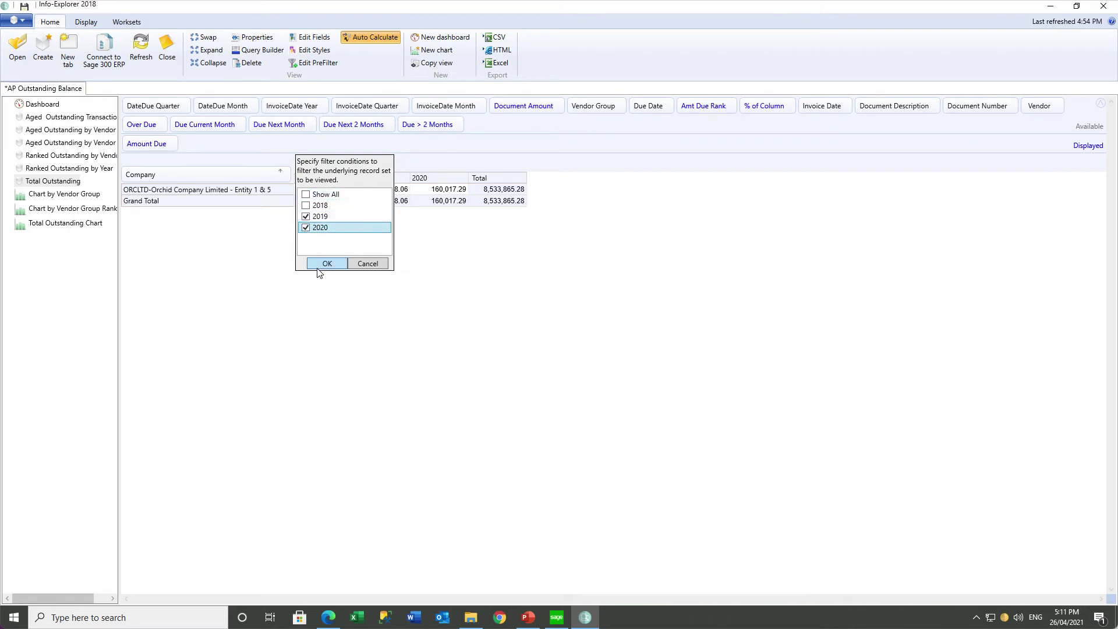
{"action": "left_click", "coordinate": [325, 264]}
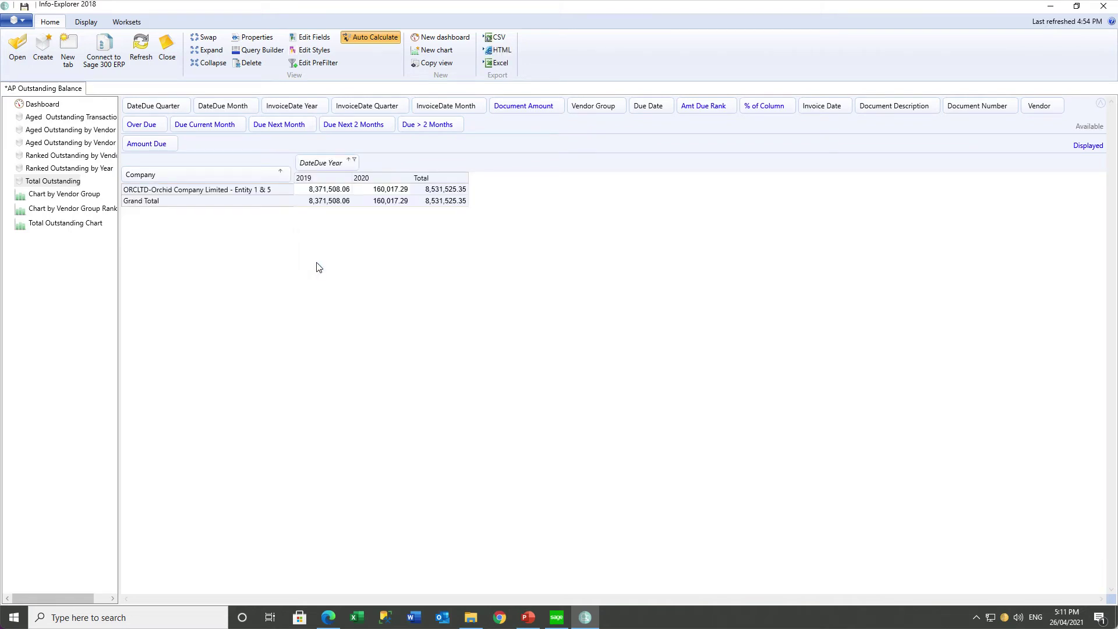
{"action": "left_click", "coordinate": [355, 161]}
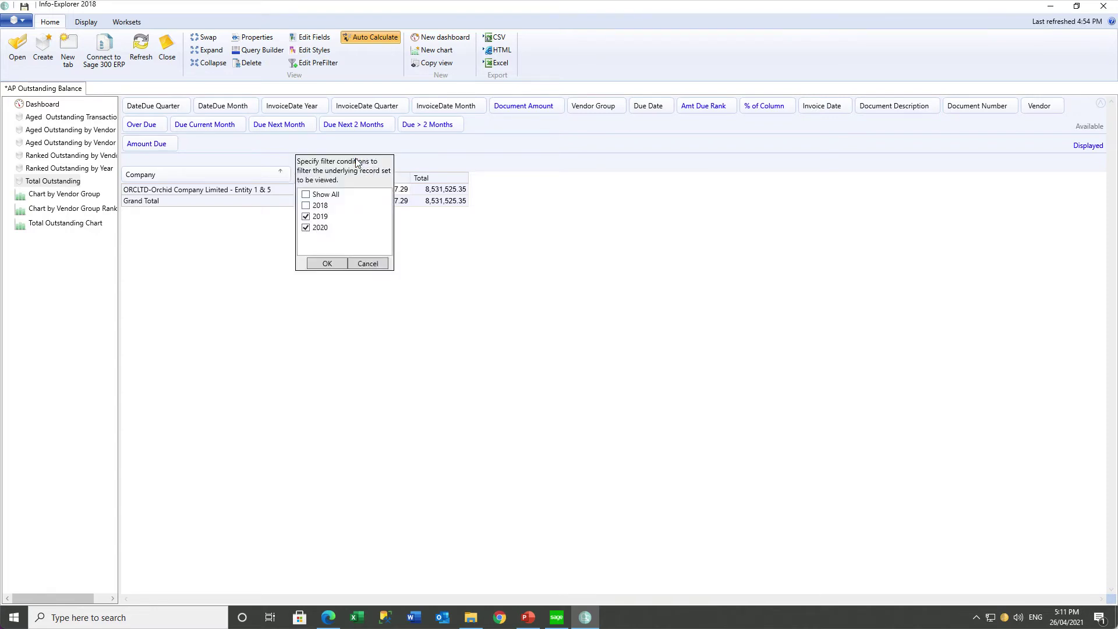
{"action": "left_click", "coordinate": [328, 264]}
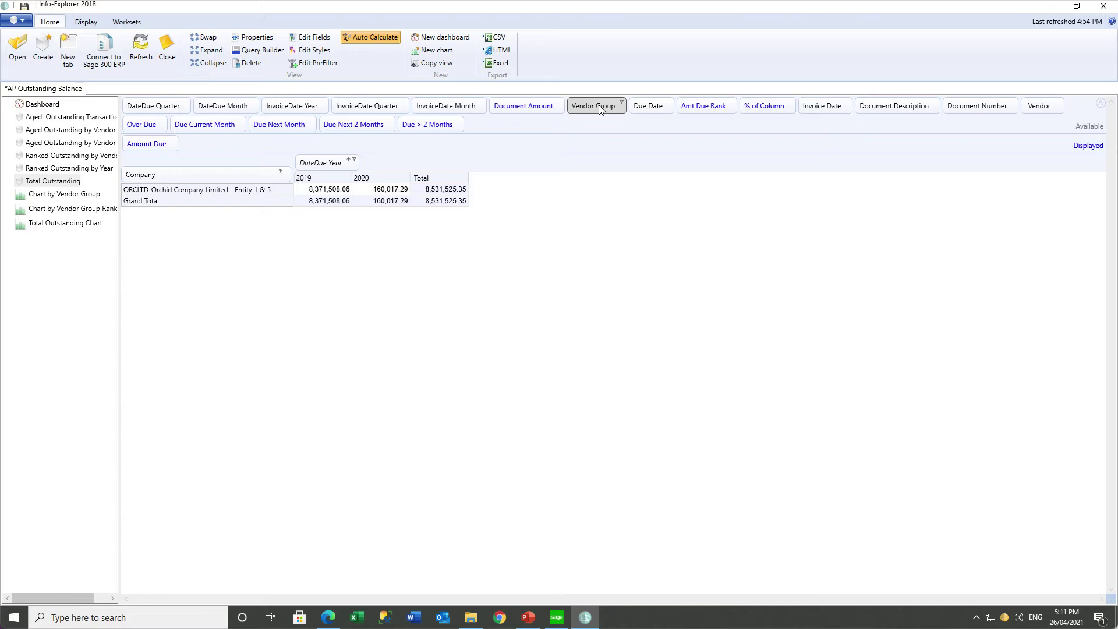
Add Vendor Group, then Vendor, as row levels after Company.
{"action": "left_click_drag", "start_coordinate": [599, 107], "coordinate": [287, 182]}
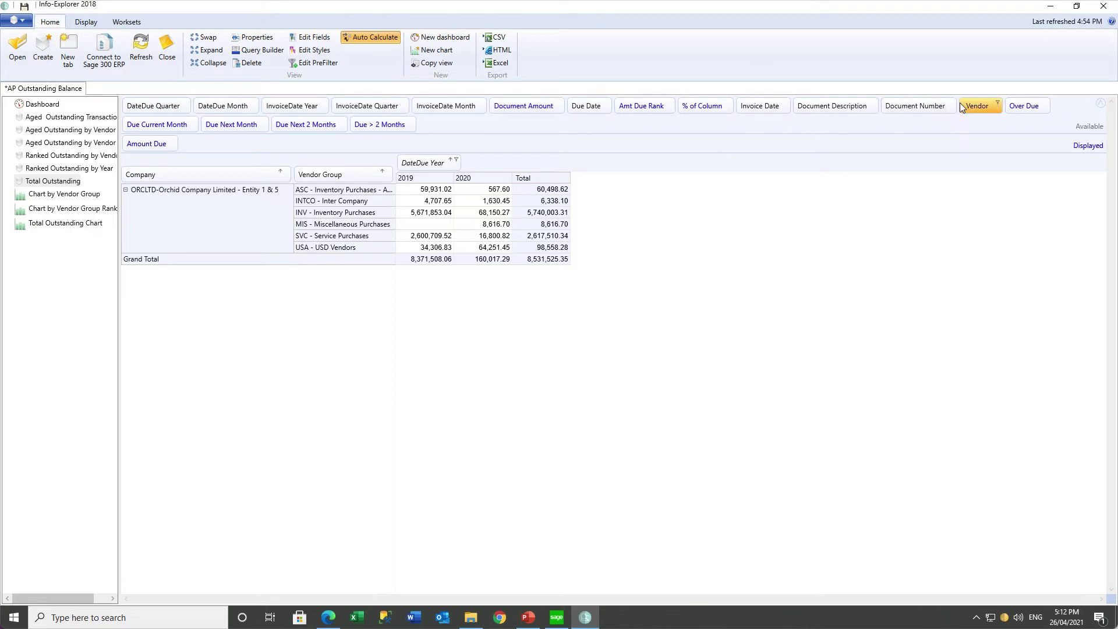
{"action": "left_click_drag", "start_coordinate": [974, 104], "coordinate": [389, 182]}
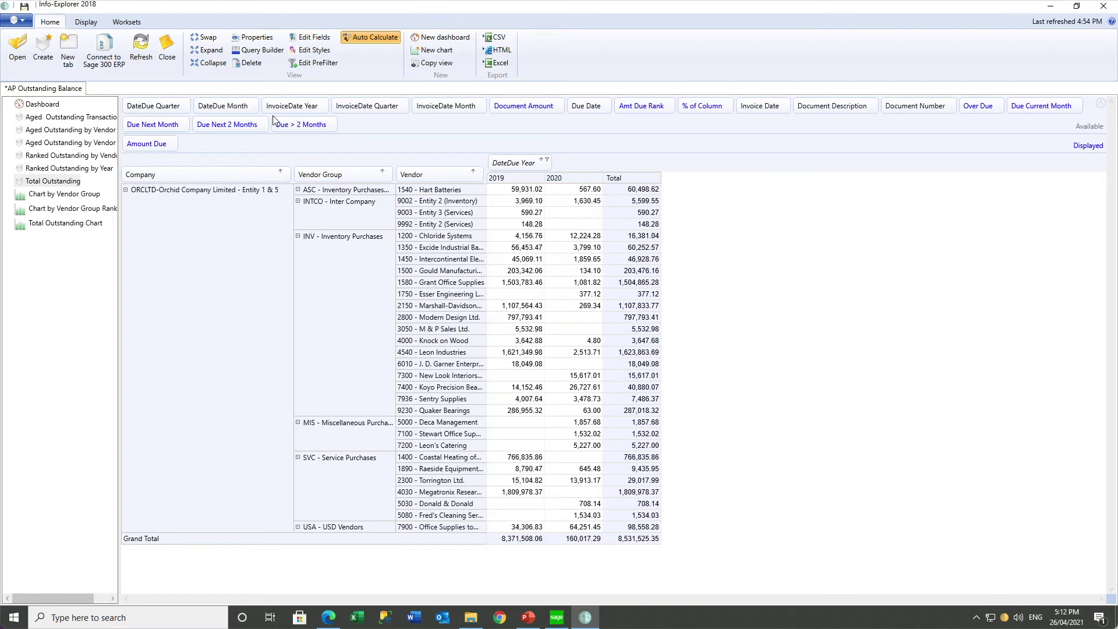
Turn on row totals so groups show subtotals, e.g. INV – Inventory Purchases 5,740,003.31.
{"action": "left_click", "coordinate": [92, 25]}
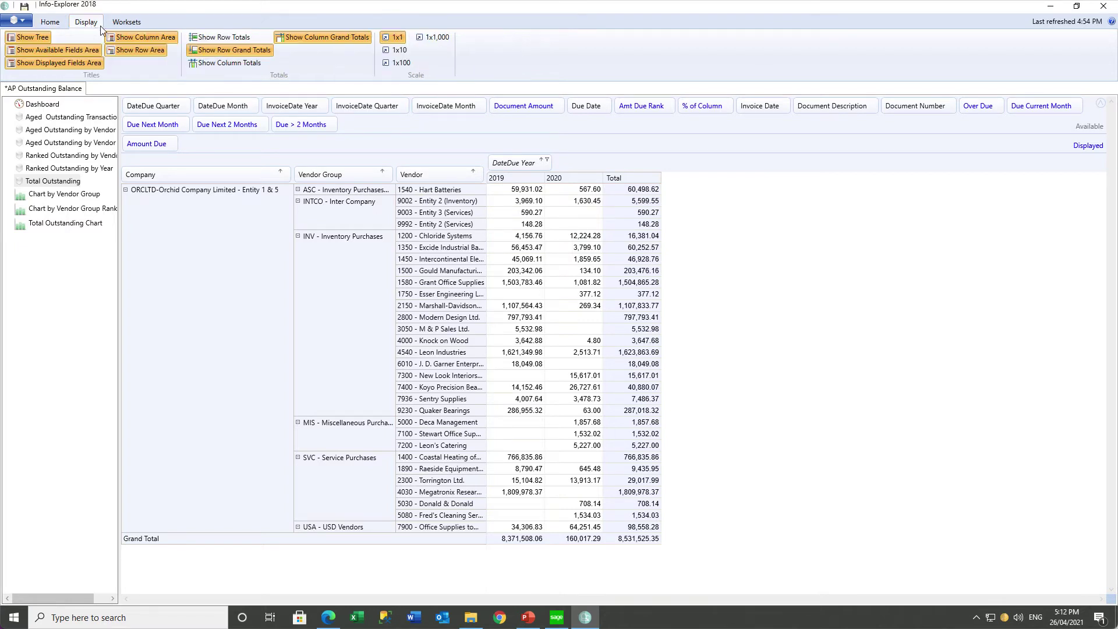
{"action": "left_click", "coordinate": [216, 41]}
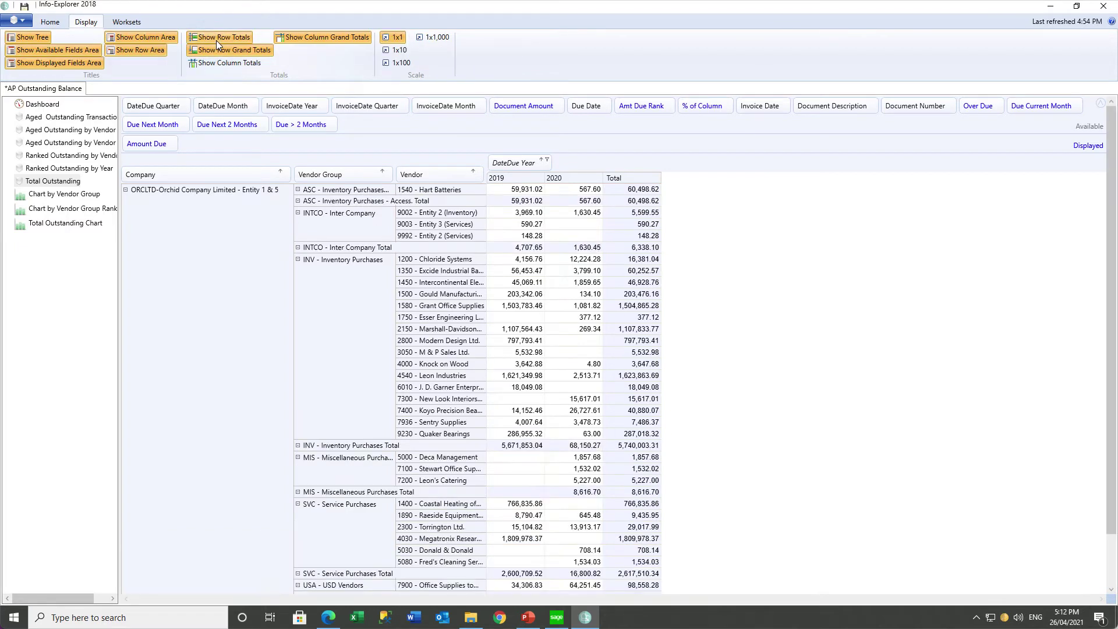
{"action": "left_click", "coordinate": [514, 250]}
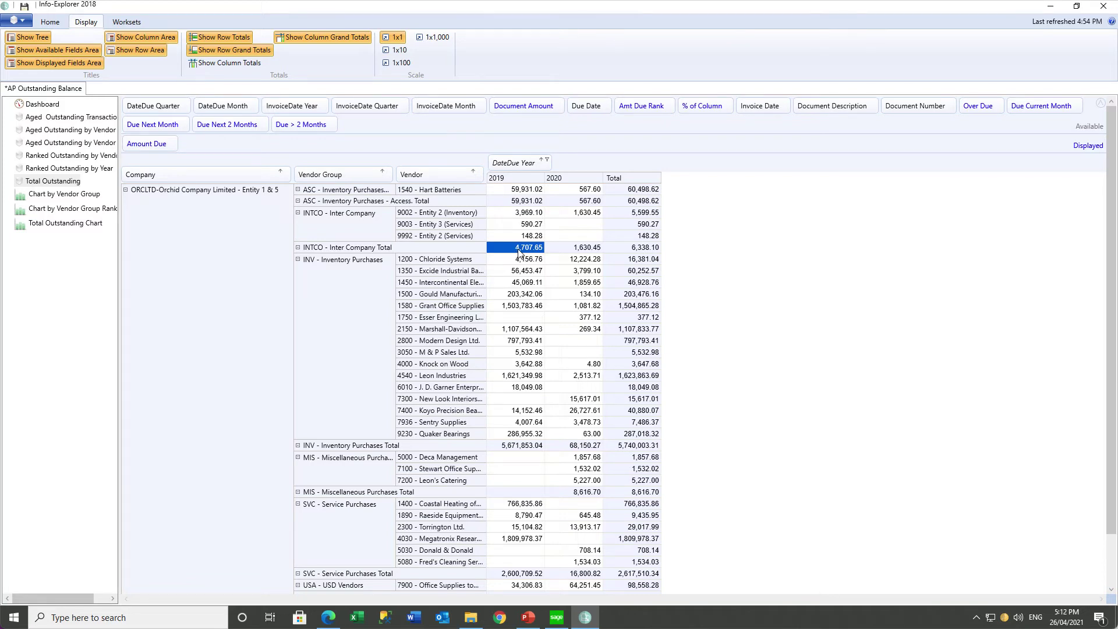
{"action": "left_click", "coordinate": [513, 446]}
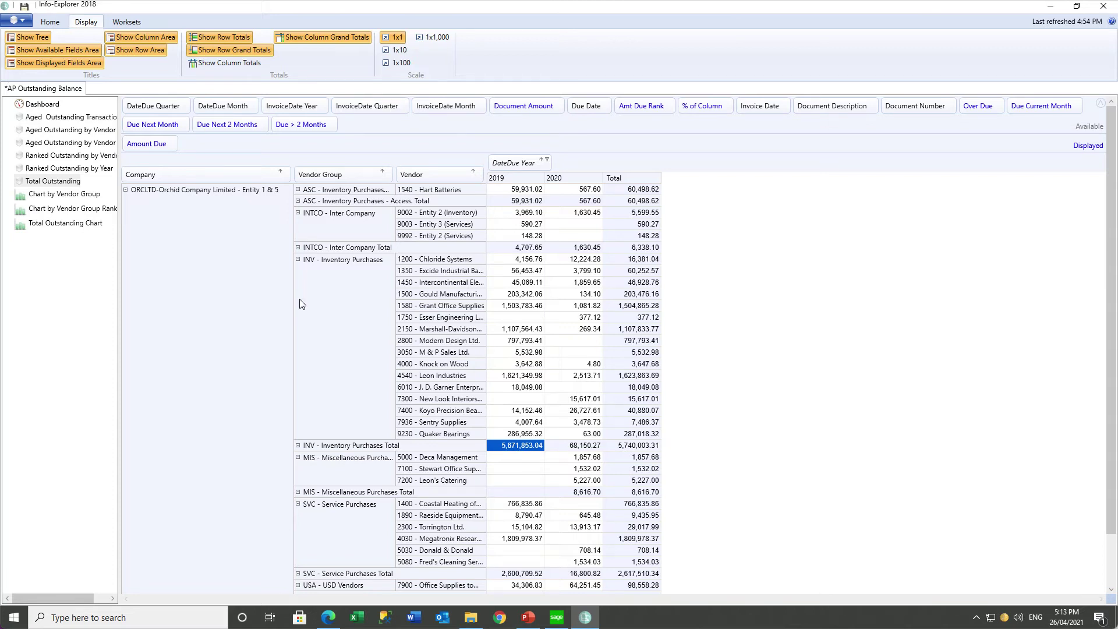
{"action": "left_click", "coordinate": [47, 183]}
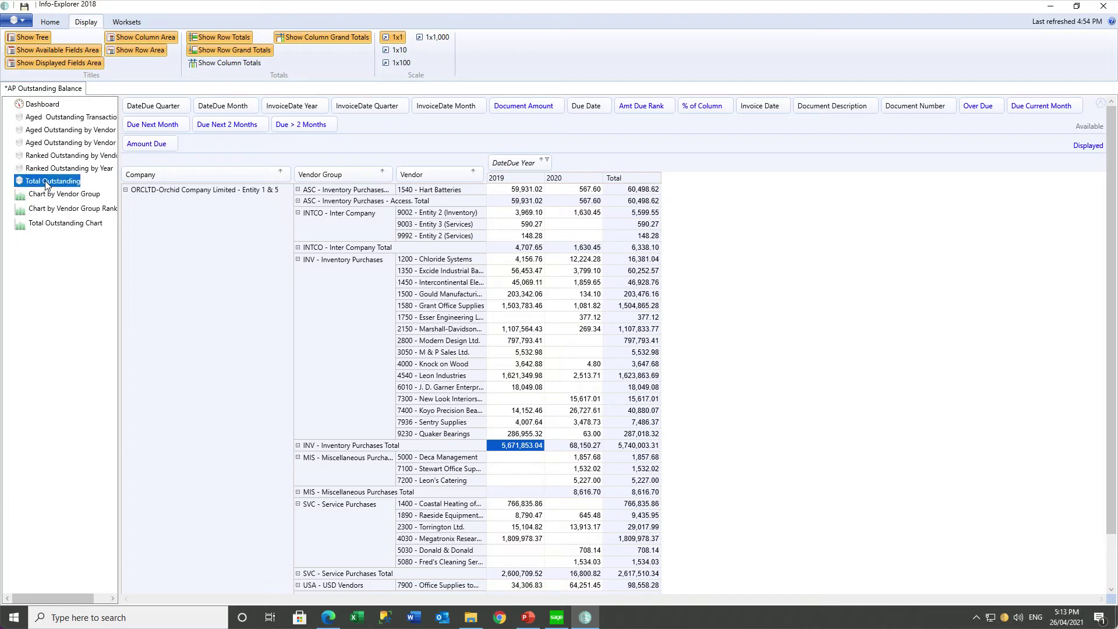
Copy the view, rename the copy 'Total by VG and Vendor' and place it below Total Outstanding.
{"action": "left_click", "coordinate": [50, 24]}
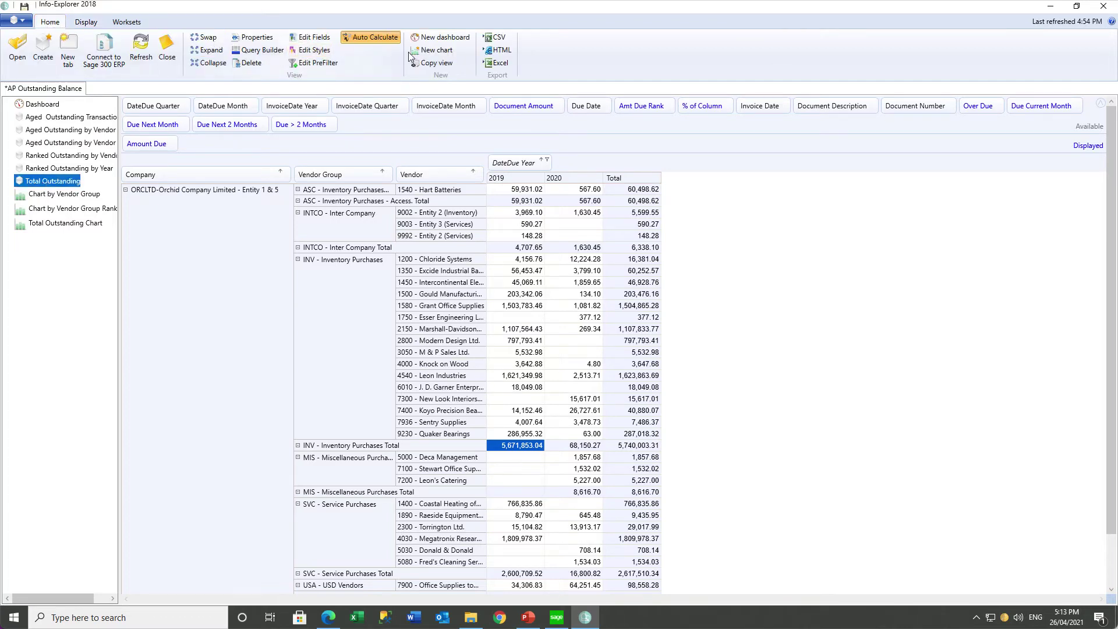
{"action": "left_click", "coordinate": [436, 62]}
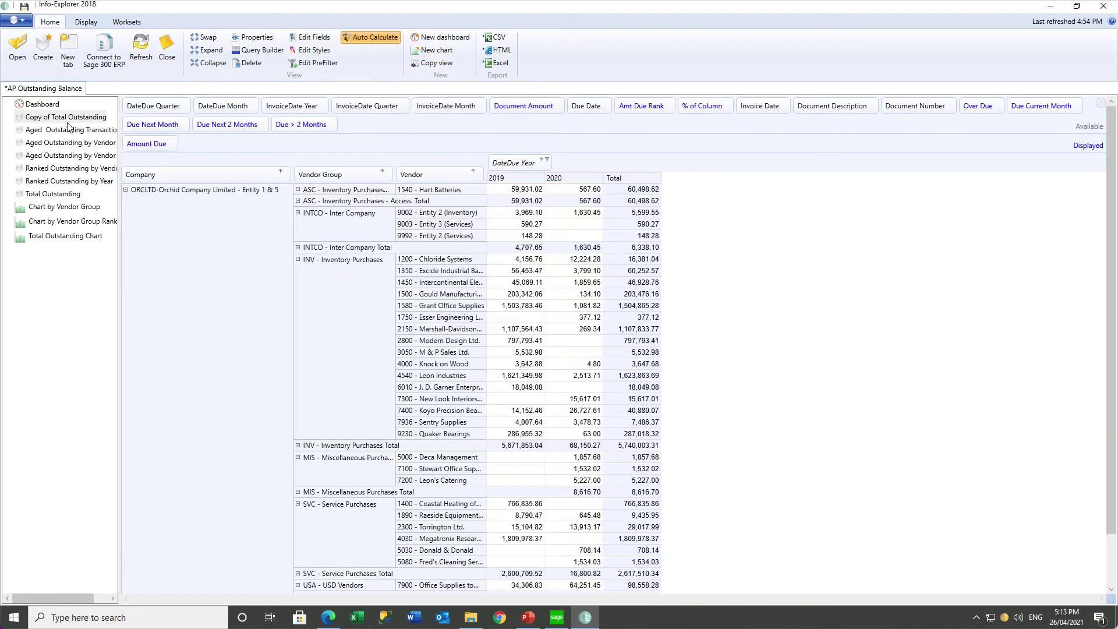
{"action": "left_click", "coordinate": [68, 119]}
{"action": "right_click", "coordinate": [67, 118]}
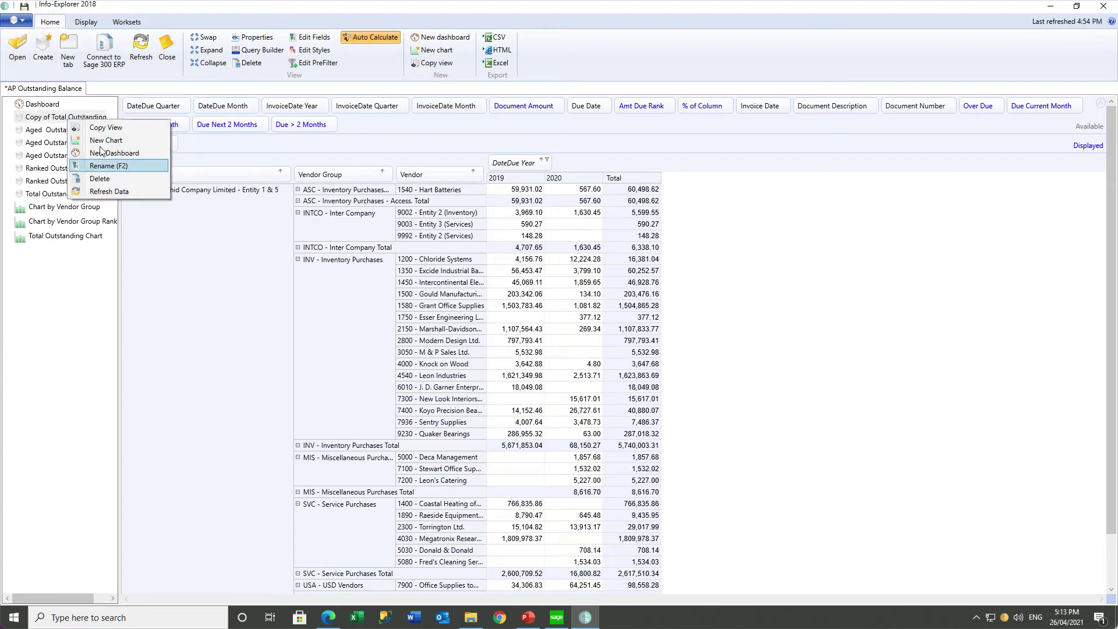
{"action": "left_click", "coordinate": [101, 167]}
{"action": "type", "text": "Total b"}
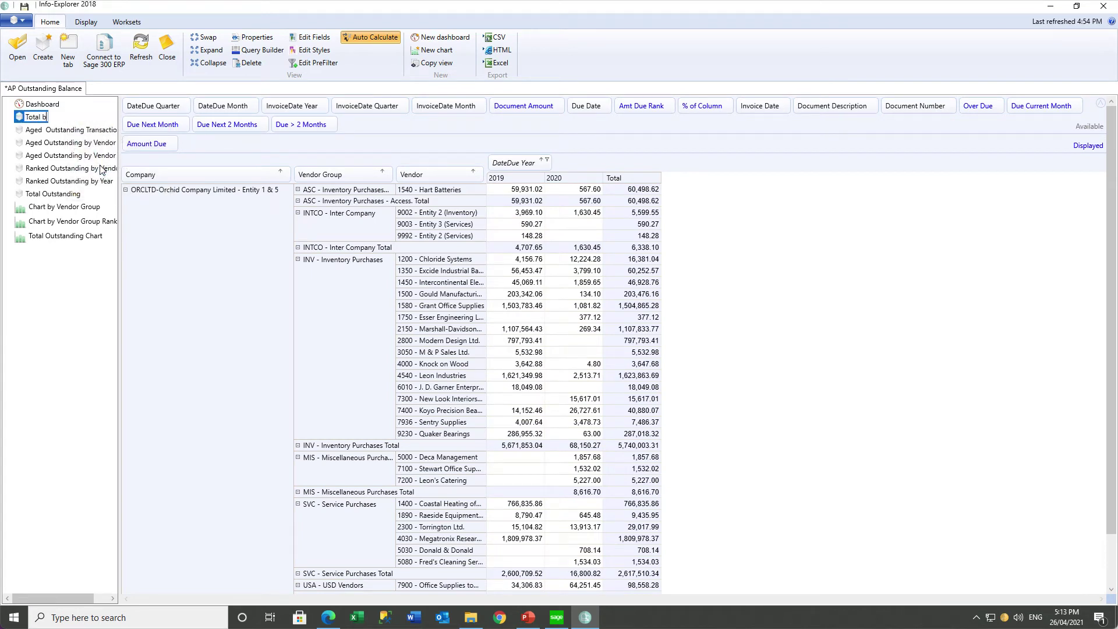
{"action": "type", "text": "y VG and Vendor"}
{"action": "key", "text": "Return"}
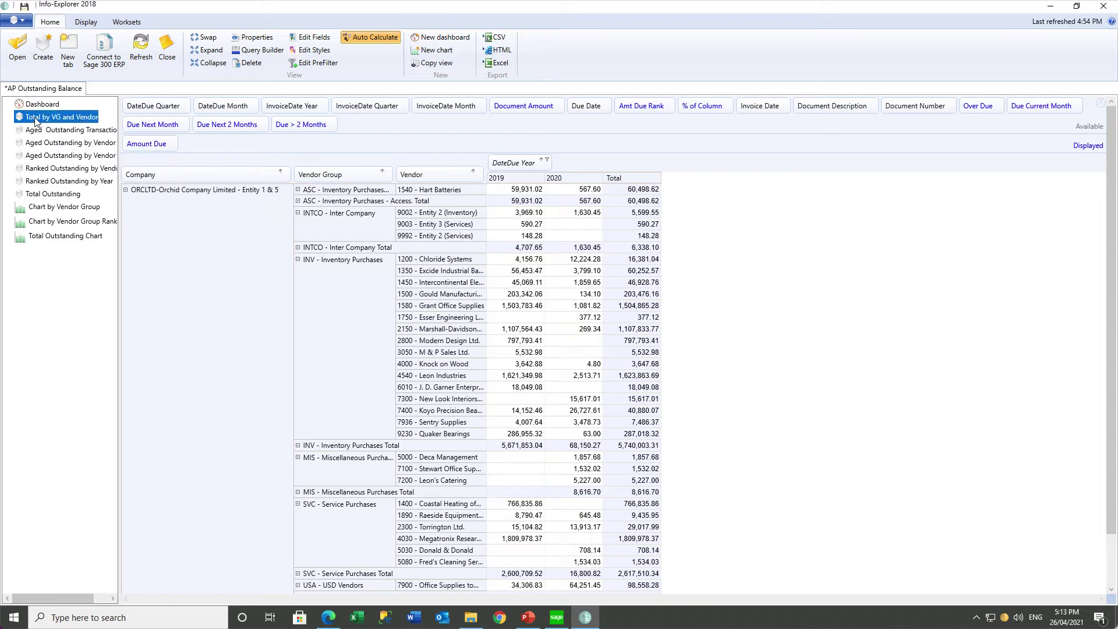
{"action": "left_click_drag", "start_coordinate": [35, 121], "coordinate": [35, 205]}
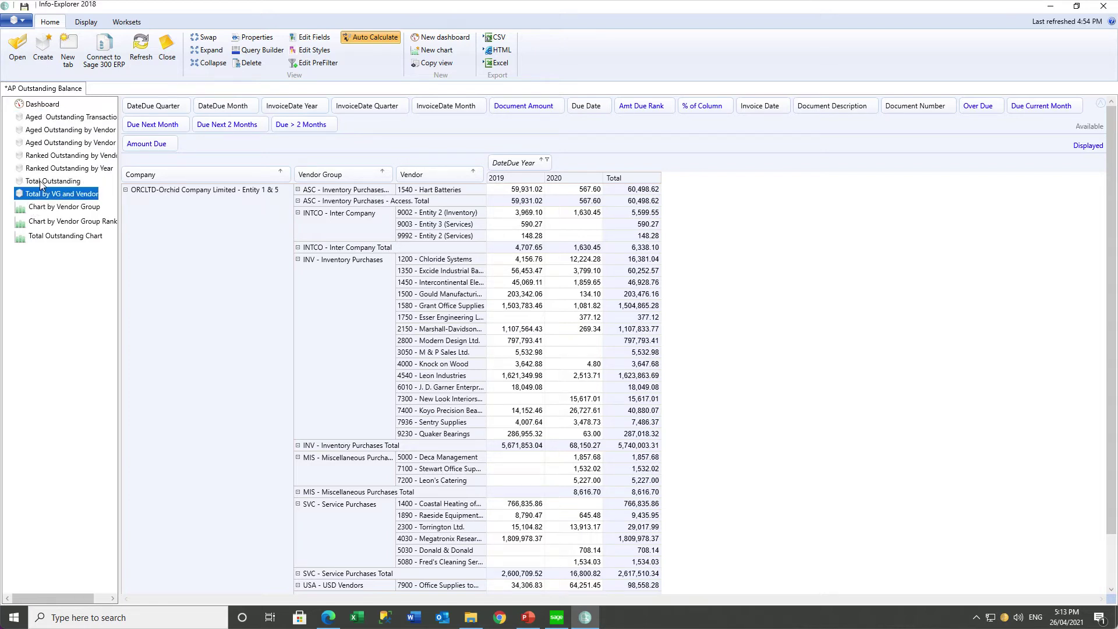
In Total Outstanding, remove Vendor Group and Vendor rows and add Due Next Month beside Amount Due.
{"action": "left_click", "coordinate": [40, 181]}
{"action": "left_click_drag", "start_coordinate": [309, 175], "coordinate": [381, 128]}
{"action": "left_click_drag", "start_coordinate": [352, 177], "coordinate": [444, 123]}
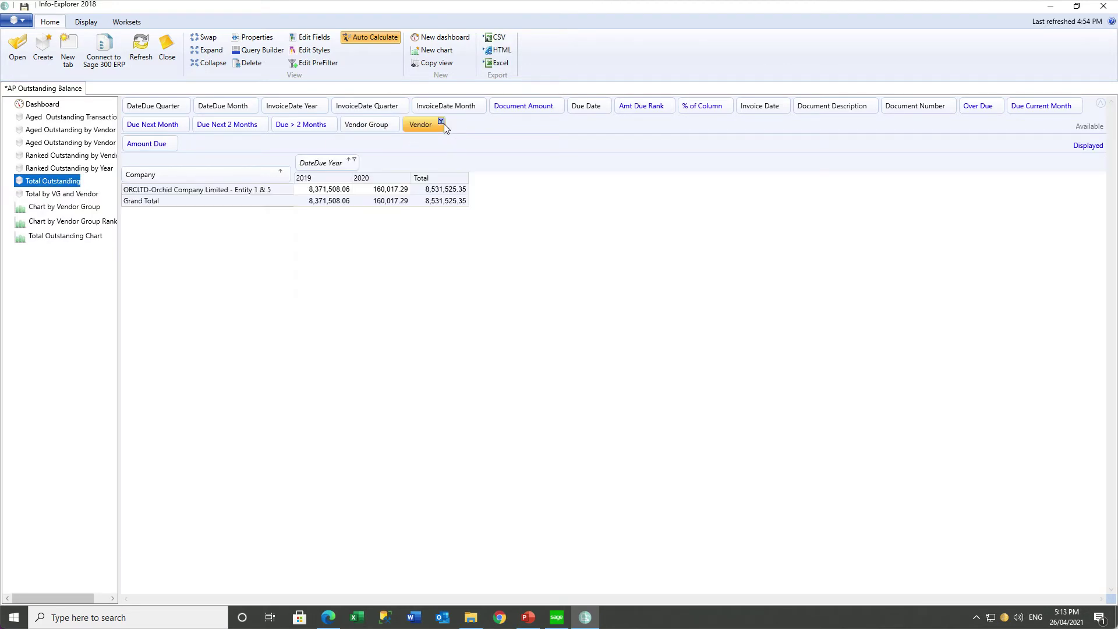
{"action": "left_click_drag", "start_coordinate": [163, 127], "coordinate": [277, 148]}
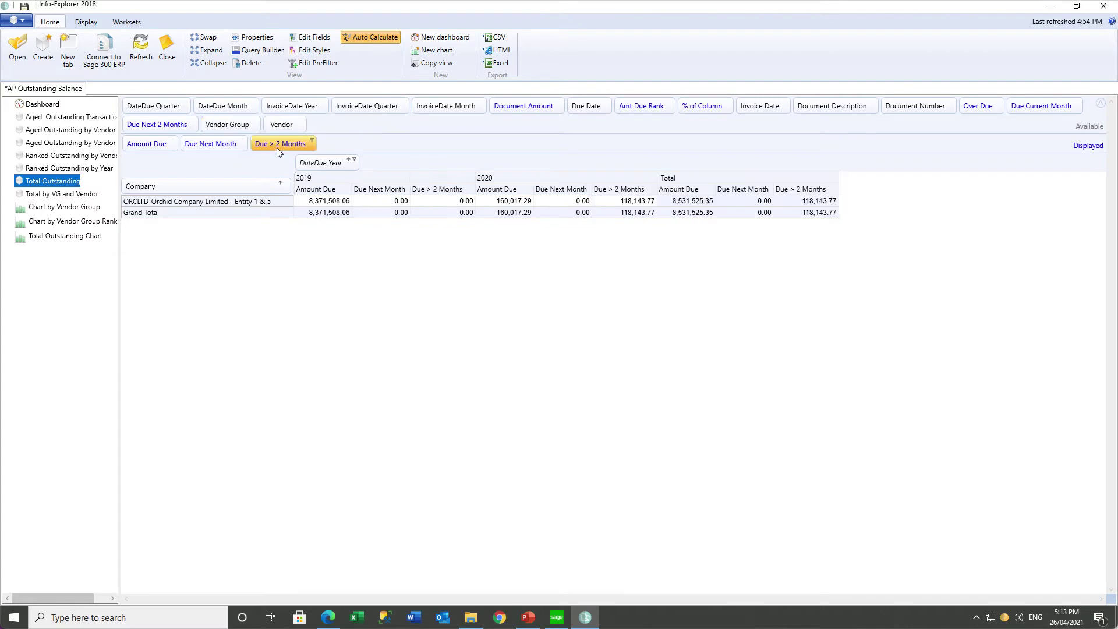
{"action": "left_click", "coordinate": [146, 124]}
{"action": "left_click", "coordinate": [87, 196]}
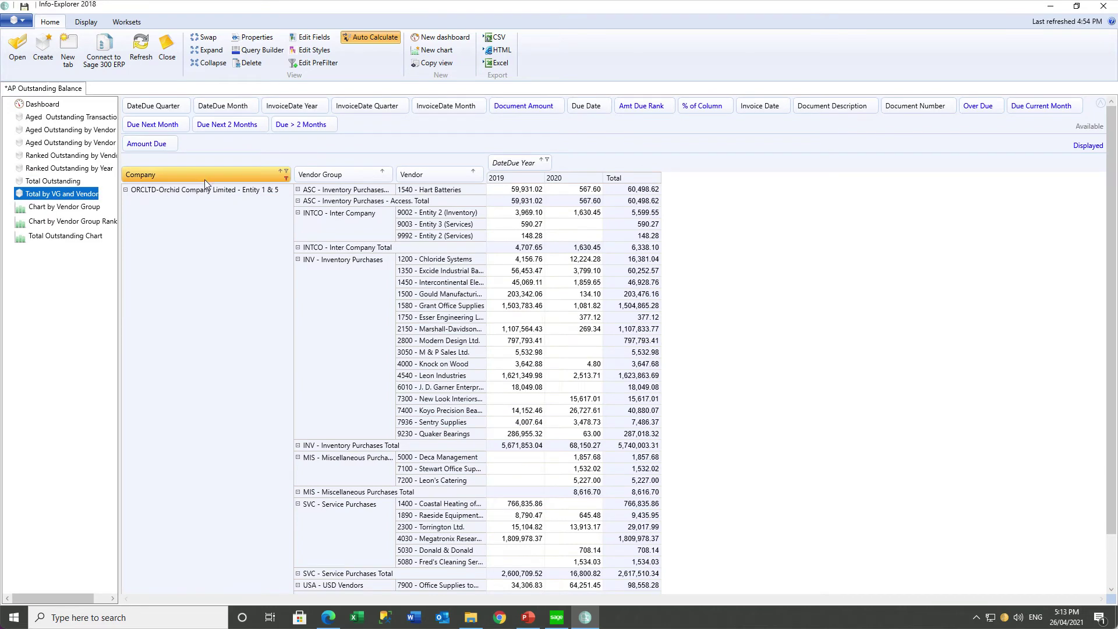
Remove Company and Vendor rows so only Vendor Group remains, then save the workset.
{"action": "left_click_drag", "start_coordinate": [204, 179], "coordinate": [469, 129]}
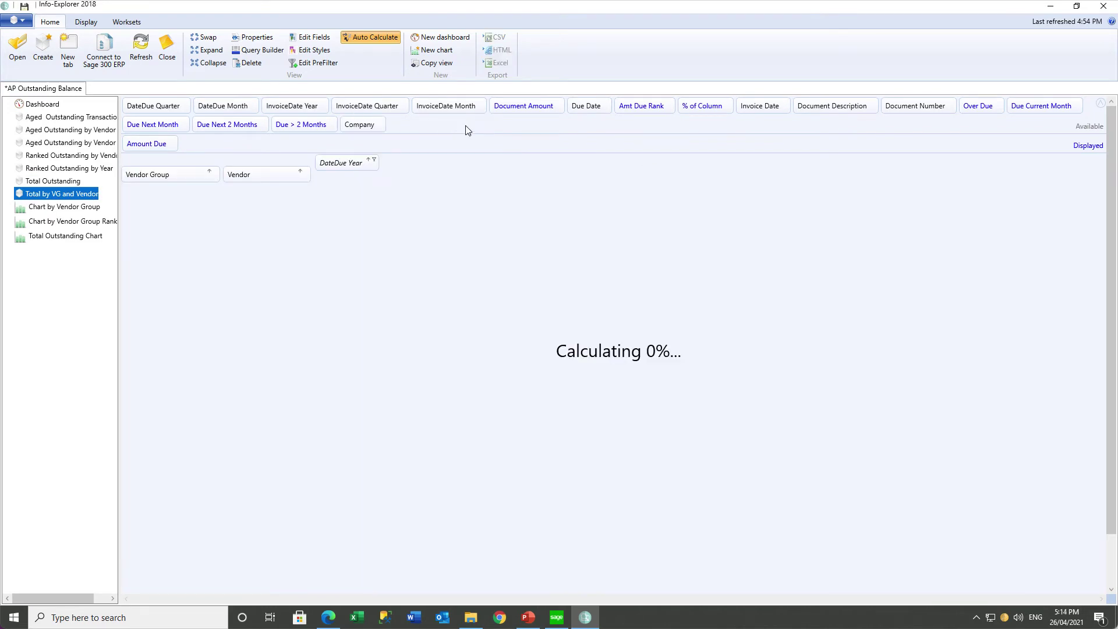
{"action": "left_click_drag", "start_coordinate": [263, 175], "coordinate": [477, 127]}
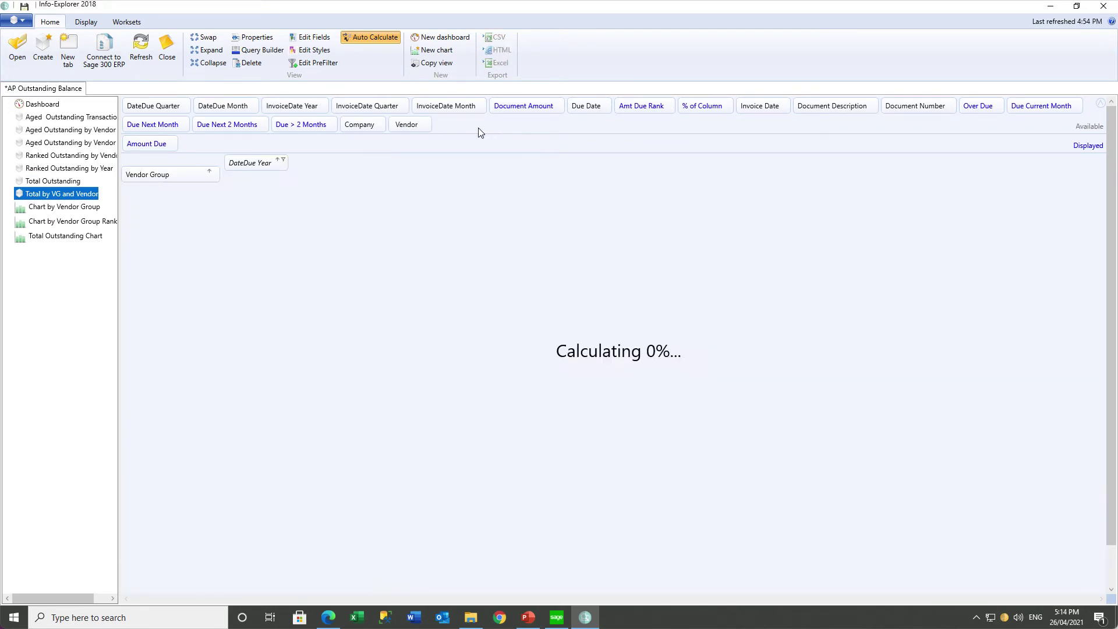
{"action": "left_click", "coordinate": [23, 7]}
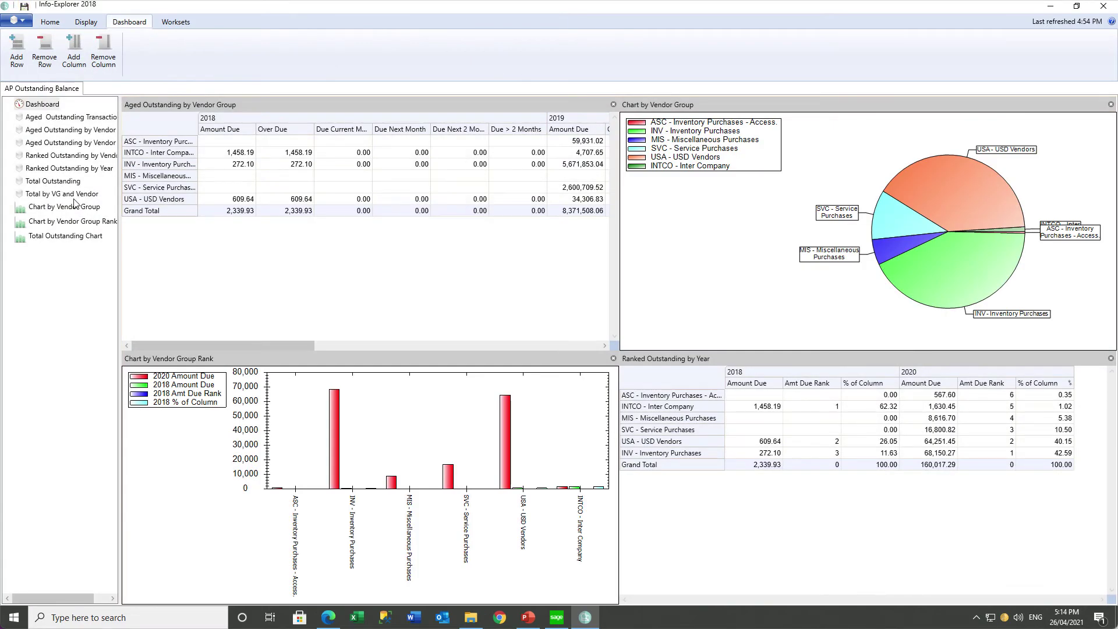
{"action": "left_click", "coordinate": [74, 196]}
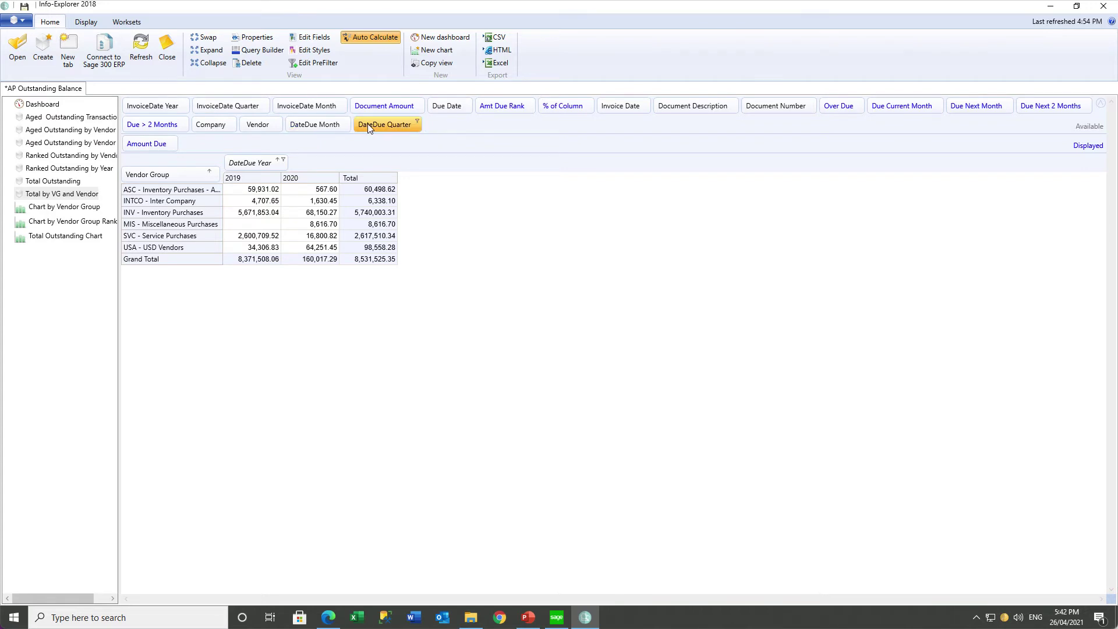
{"action": "left_click_drag", "start_coordinate": [368, 127], "coordinate": [322, 163]}
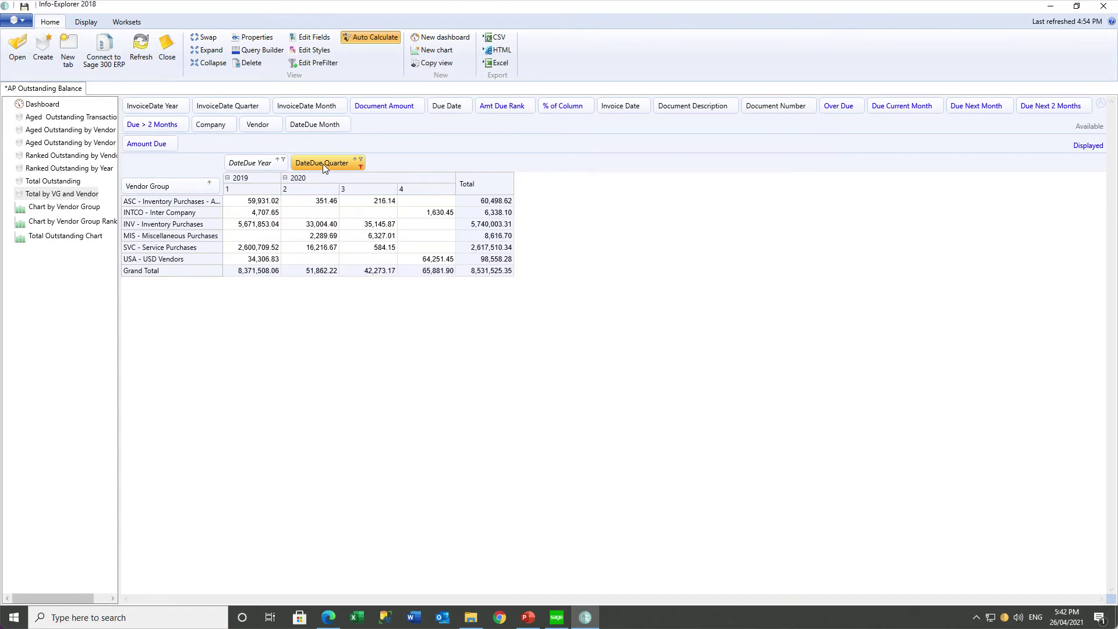
{"action": "left_click", "coordinate": [318, 226]}
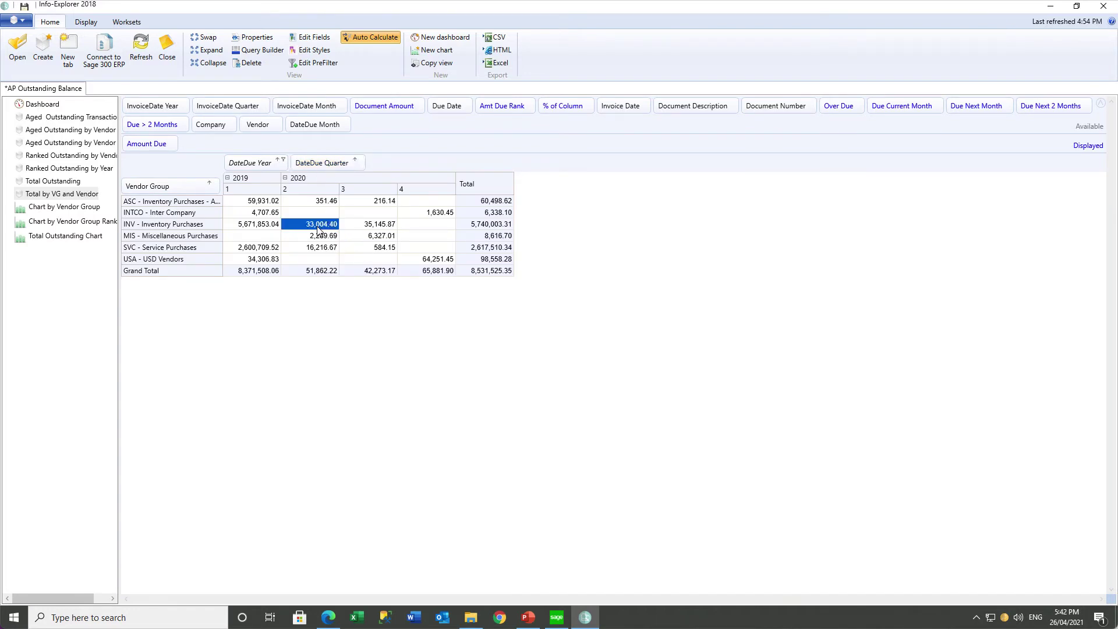
{"action": "left_click_drag", "start_coordinate": [326, 126], "coordinate": [399, 166]}
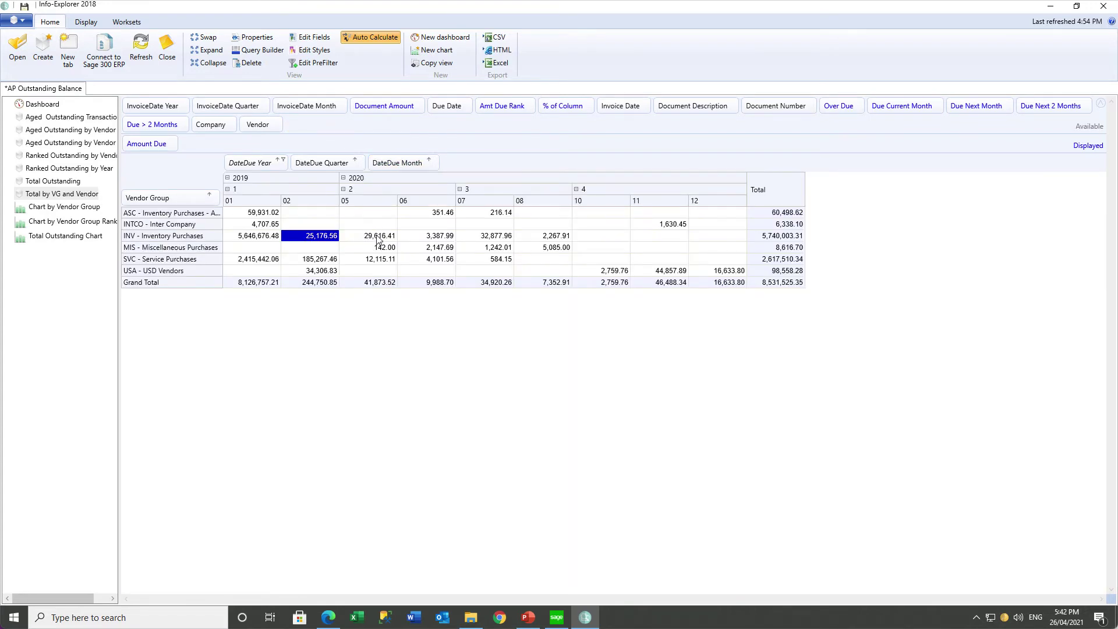
{"action": "left_click", "coordinate": [373, 236]}
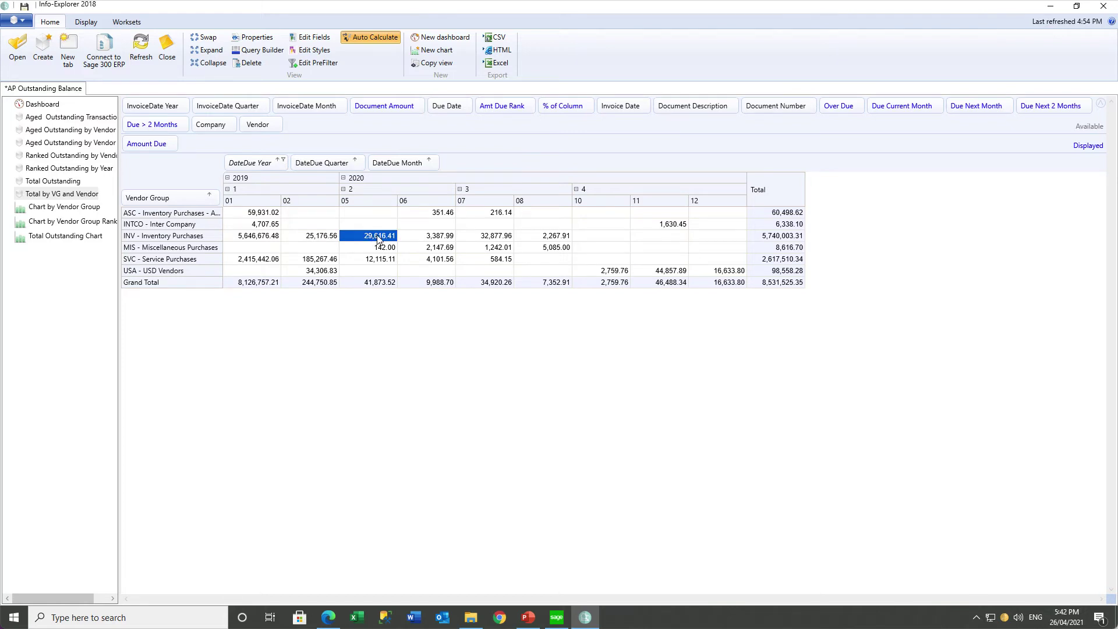
{"action": "left_click", "coordinate": [437, 239]}
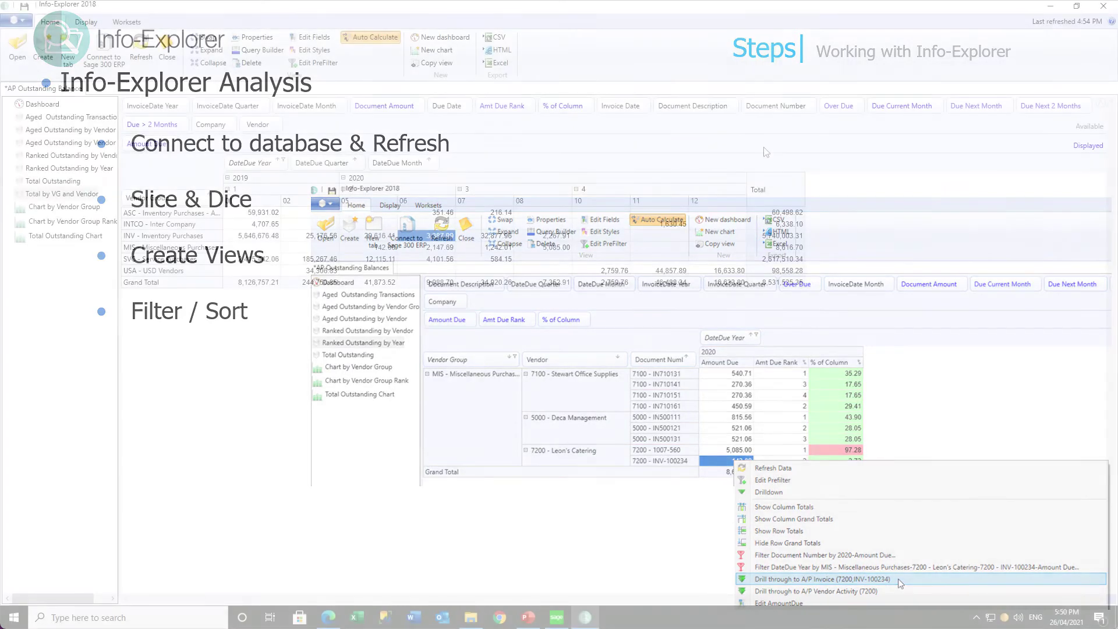
Remove the DateDue Quarter and Month column levels and add Vendor beside Vendor Group.
{"action": "left_click_drag", "start_coordinate": [326, 162], "coordinate": [329, 126]}
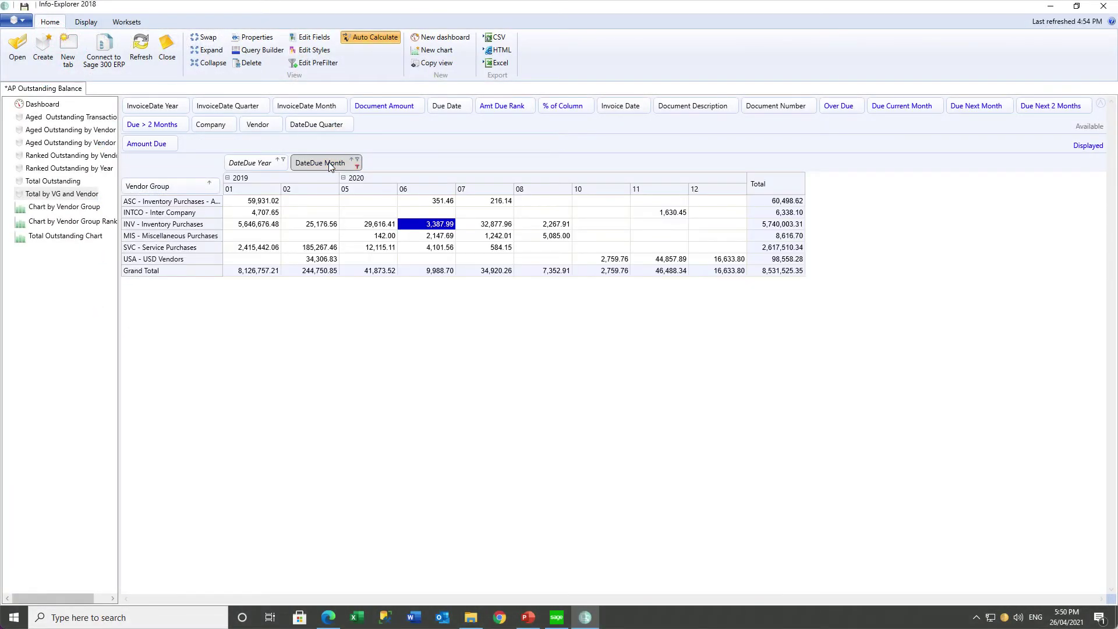
{"action": "left_click_drag", "start_coordinate": [331, 164], "coordinate": [386, 126]}
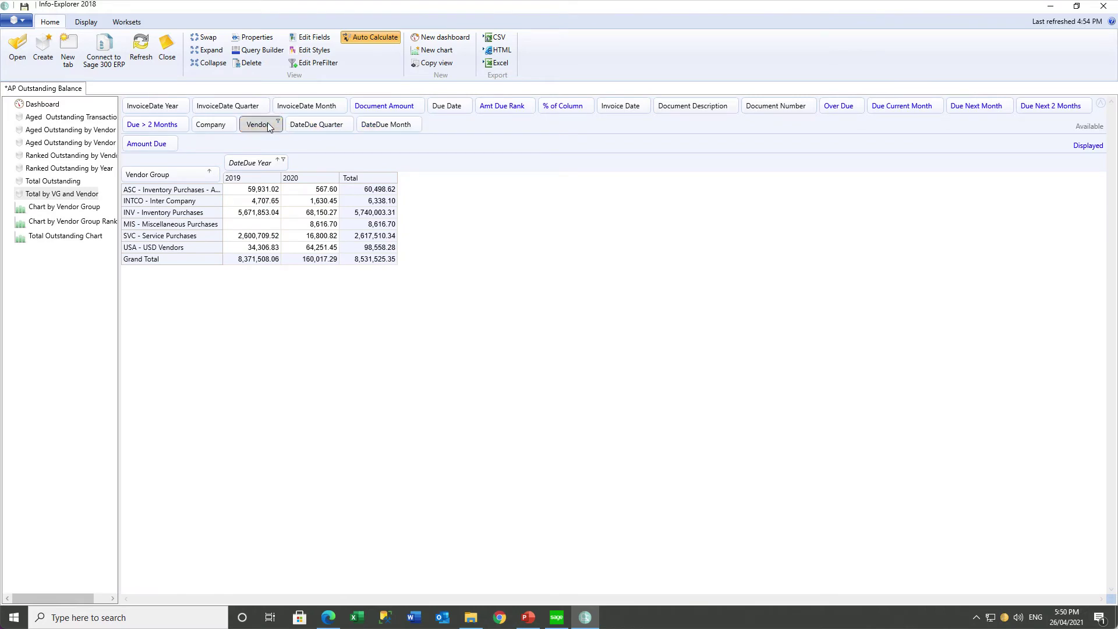
{"action": "left_click_drag", "start_coordinate": [267, 122], "coordinate": [217, 182]}
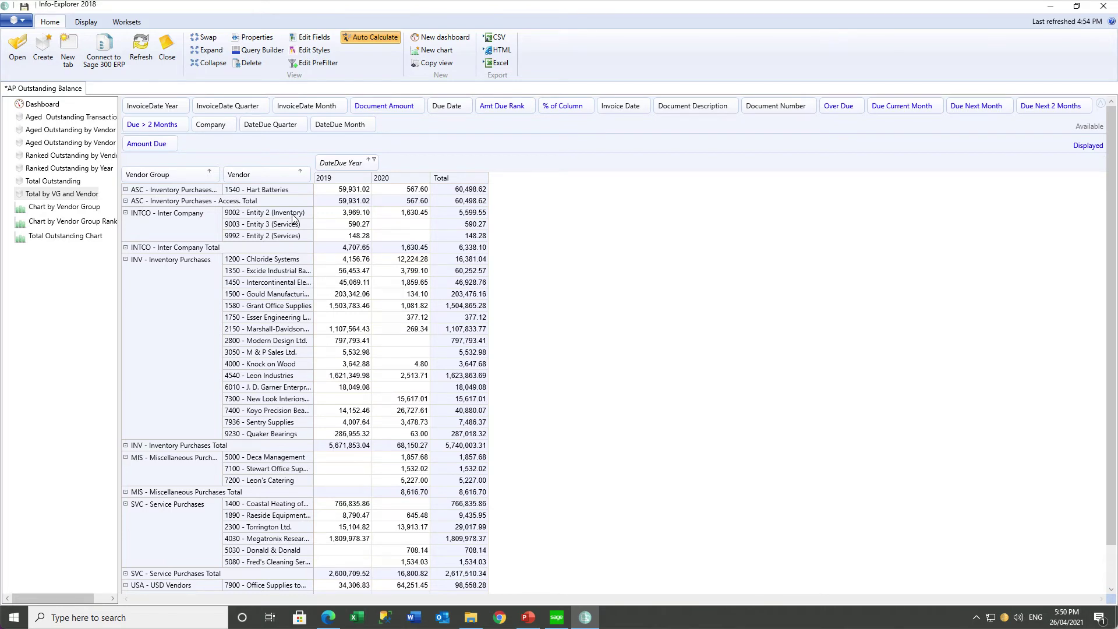
Sort vendors ascending by their 2019 amounts, up to Leon Industries' large amount.
{"action": "right_click", "coordinate": [334, 180]}
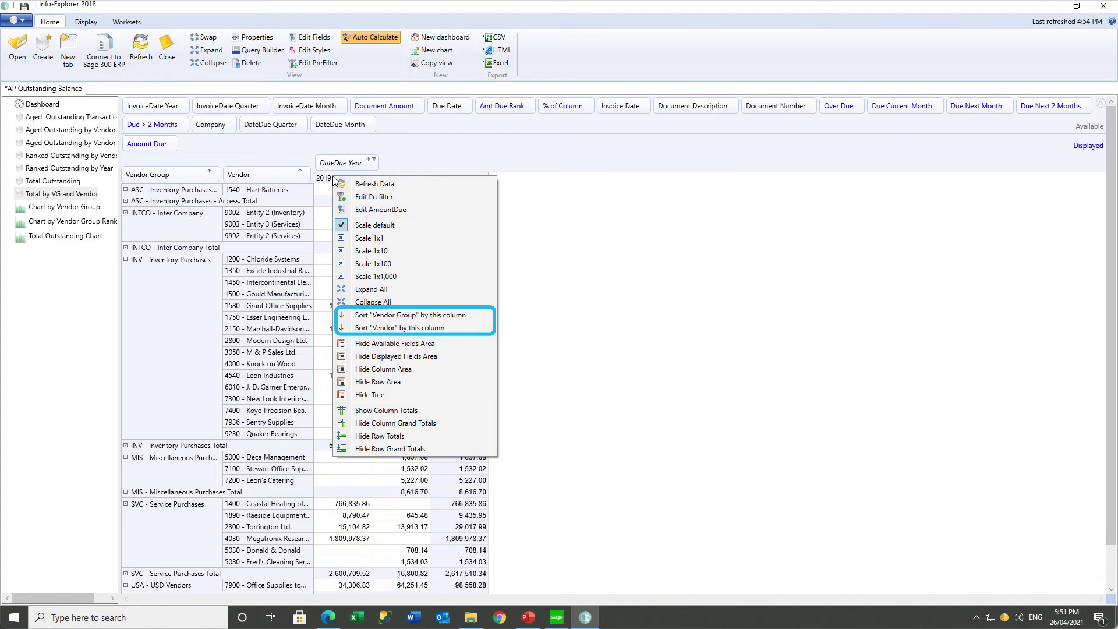
{"action": "left_click", "coordinate": [374, 328]}
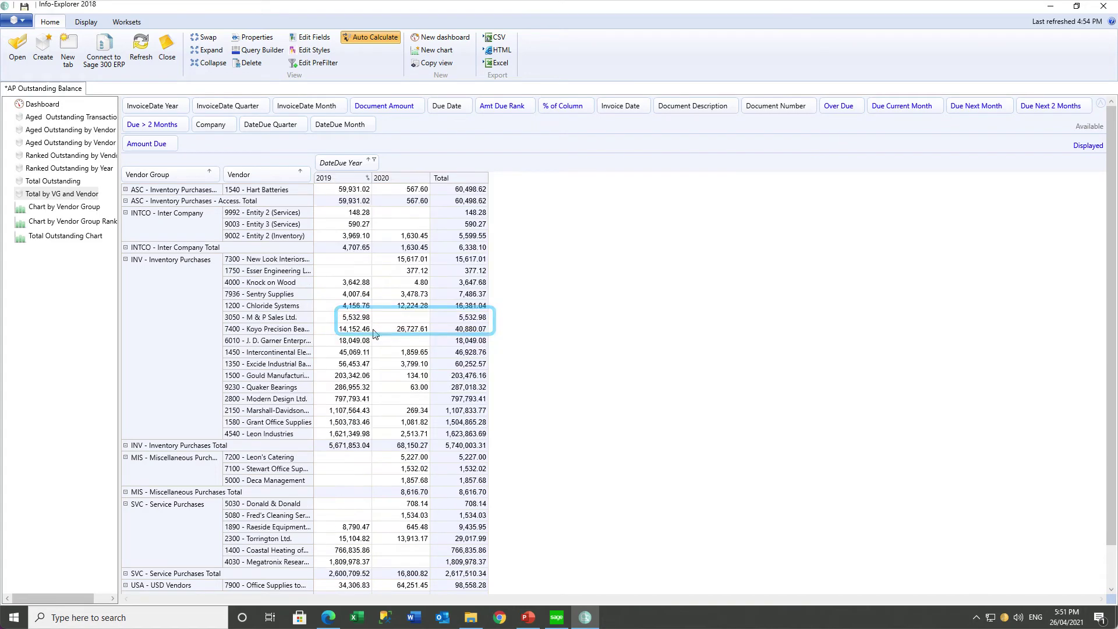
{"action": "left_click", "coordinate": [339, 215]}
{"action": "left_click", "coordinate": [335, 226]}
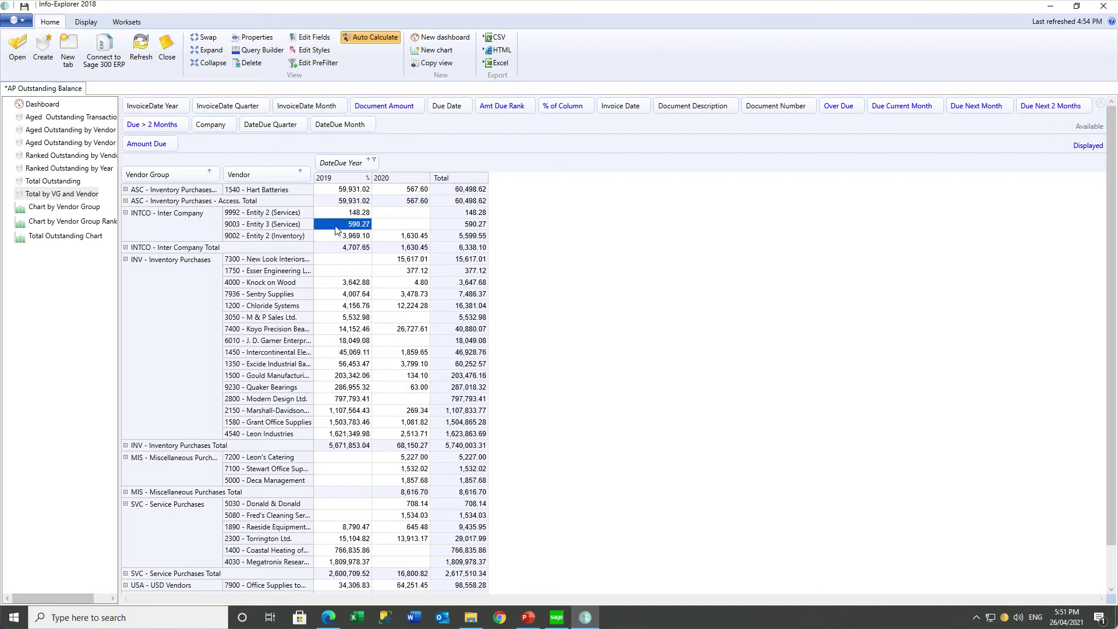
{"action": "left_click", "coordinate": [334, 239]}
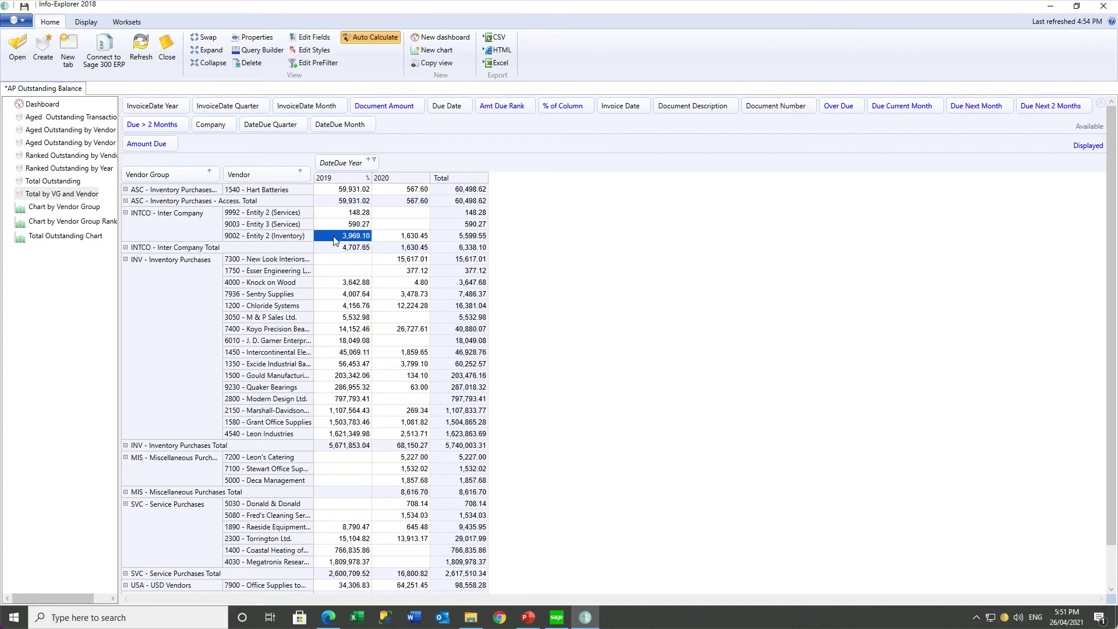
{"action": "left_click", "coordinate": [341, 435]}
Try a vendor group filter of INTCO and ASC, then restore all vendor groups.
{"action": "left_click", "coordinate": [208, 172]}
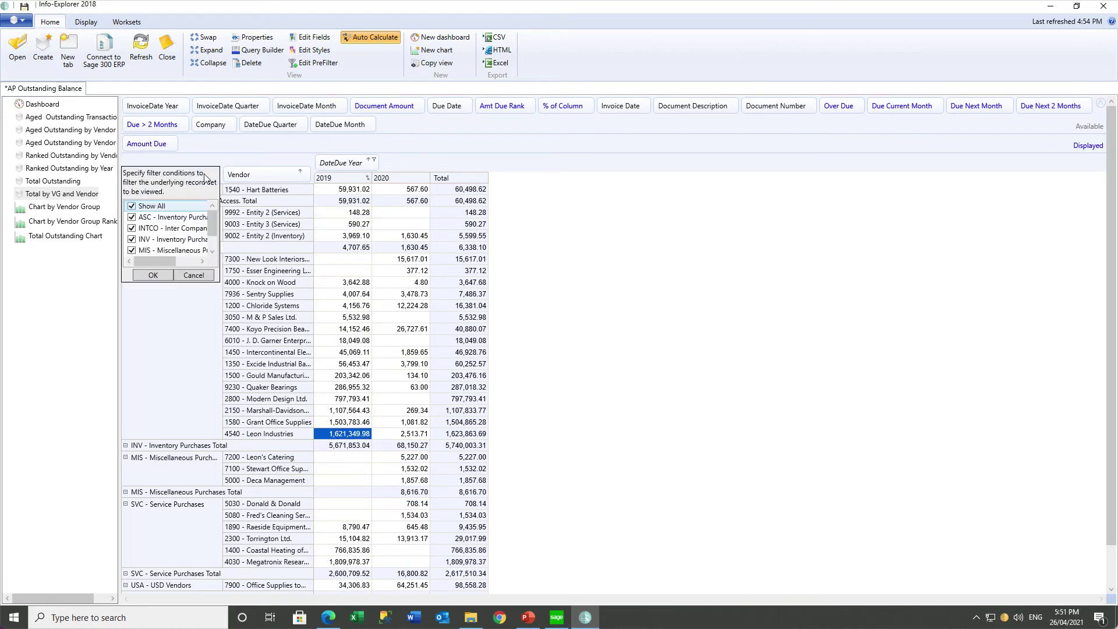
{"action": "left_click", "coordinate": [132, 206]}
{"action": "left_click", "coordinate": [132, 228]}
{"action": "left_click", "coordinate": [132, 217]}
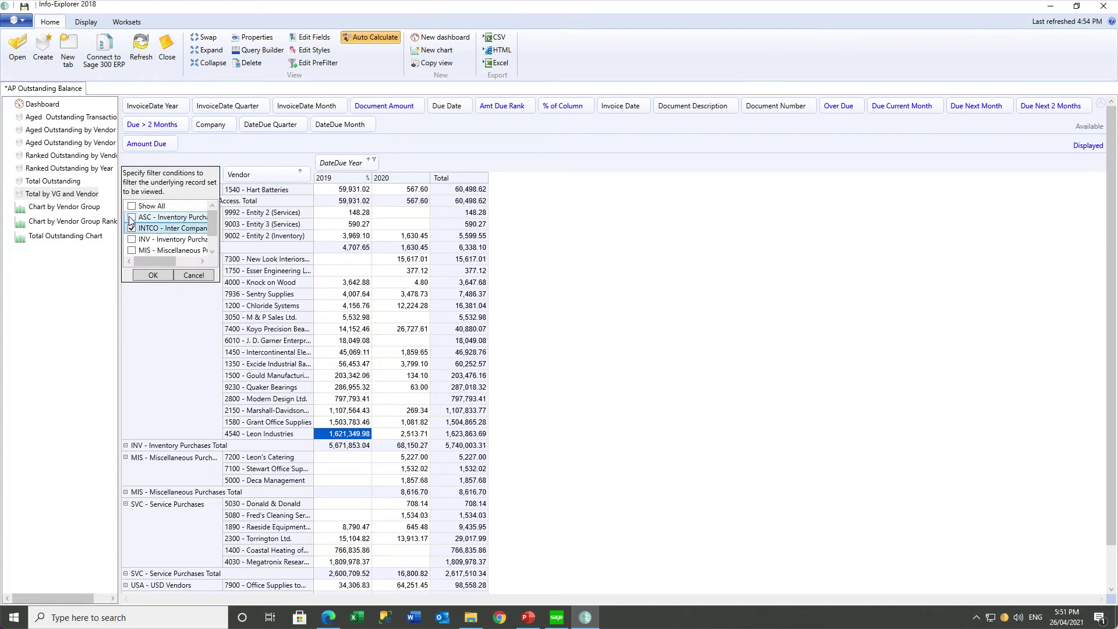
{"action": "left_click", "coordinate": [153, 276]}
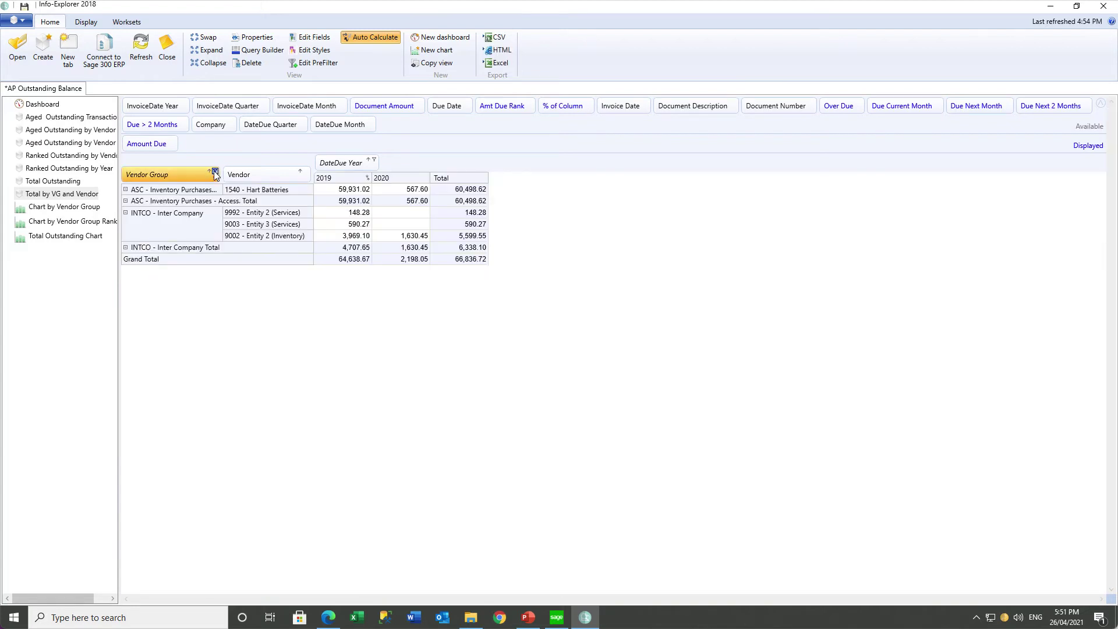
{"action": "left_click", "coordinate": [215, 171]}
{"action": "left_click", "coordinate": [131, 206]}
{"action": "left_click", "coordinate": [145, 275]}
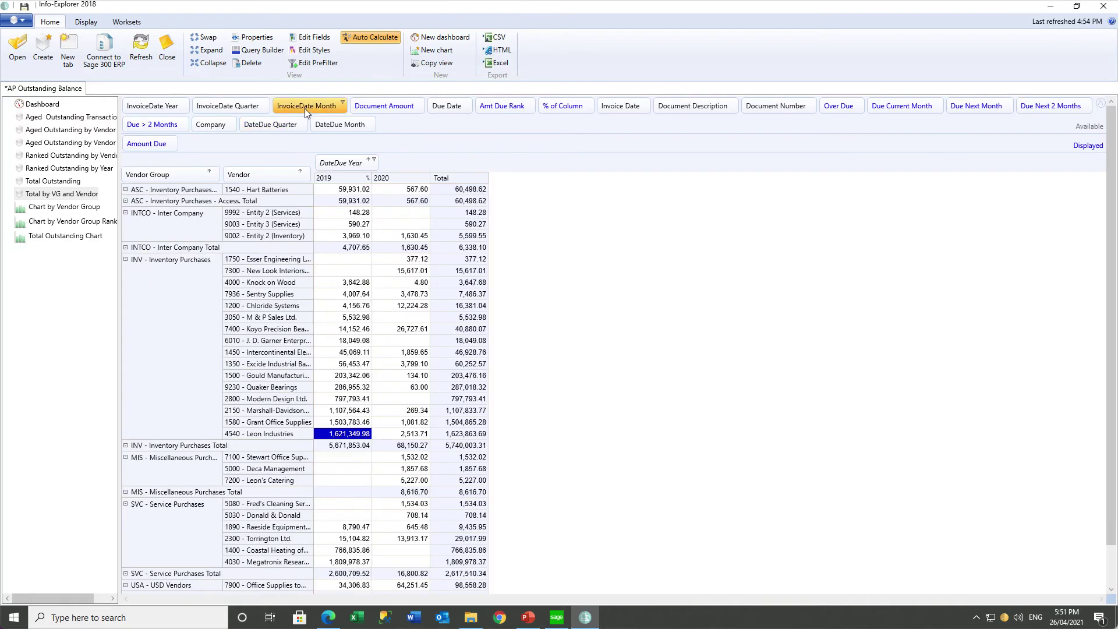
{"action": "left_click", "coordinate": [323, 65]}
Add a prefilter condition Vendor Group Equals INTCO - Inter Company and apply it.
{"action": "left_click", "coordinate": [459, 120]}
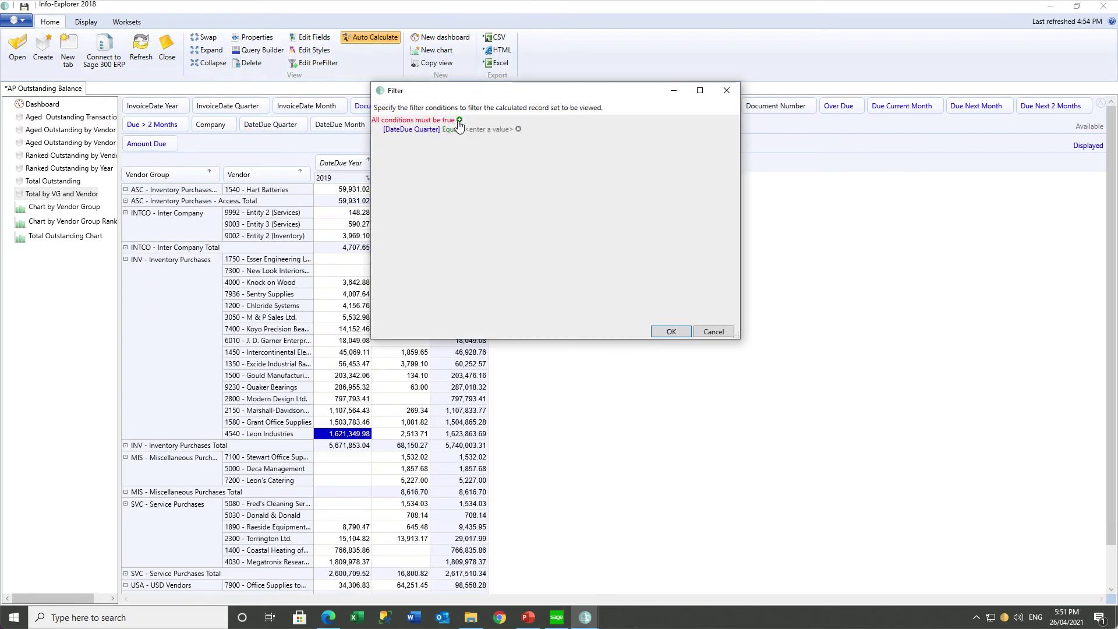
{"action": "left_click", "coordinate": [426, 133]}
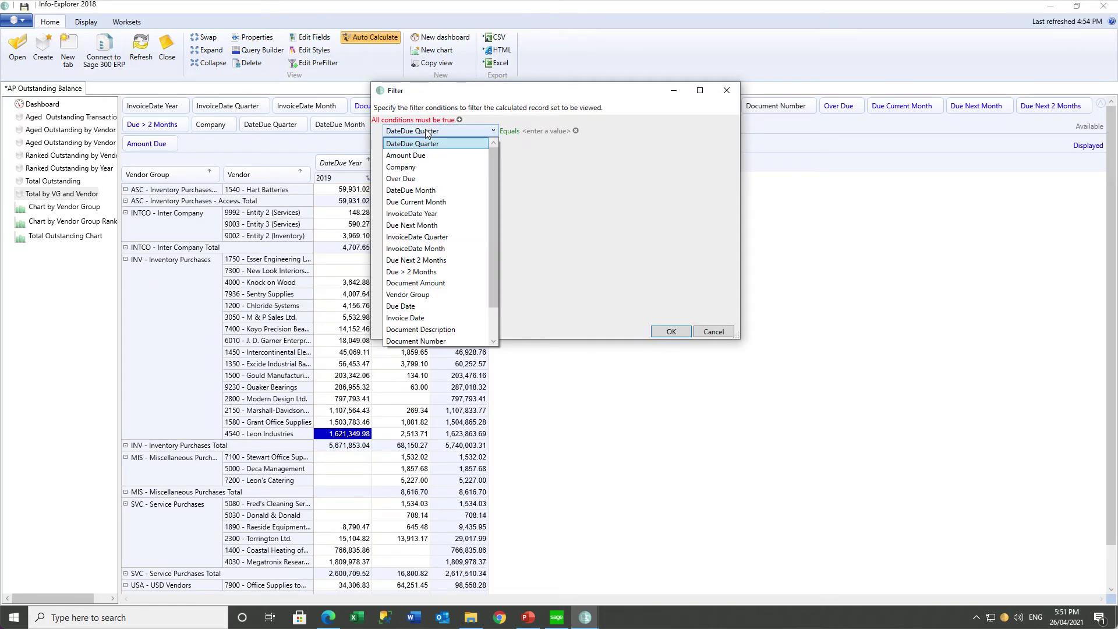
{"action": "left_click", "coordinate": [407, 294]}
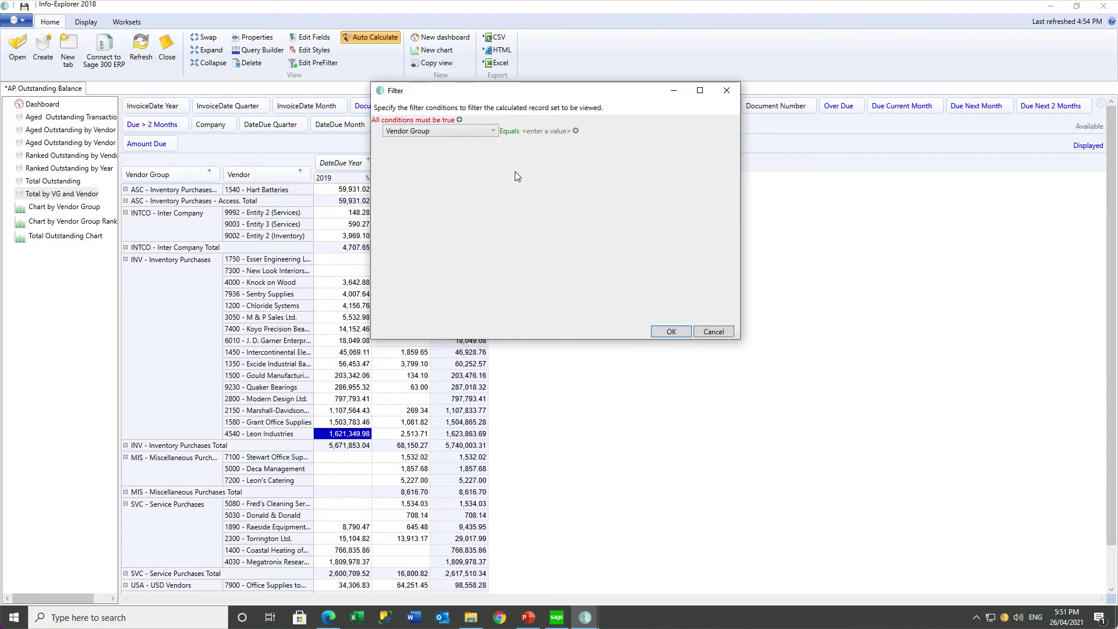
{"action": "left_click", "coordinate": [514, 171]}
{"action": "left_click", "coordinate": [476, 130]}
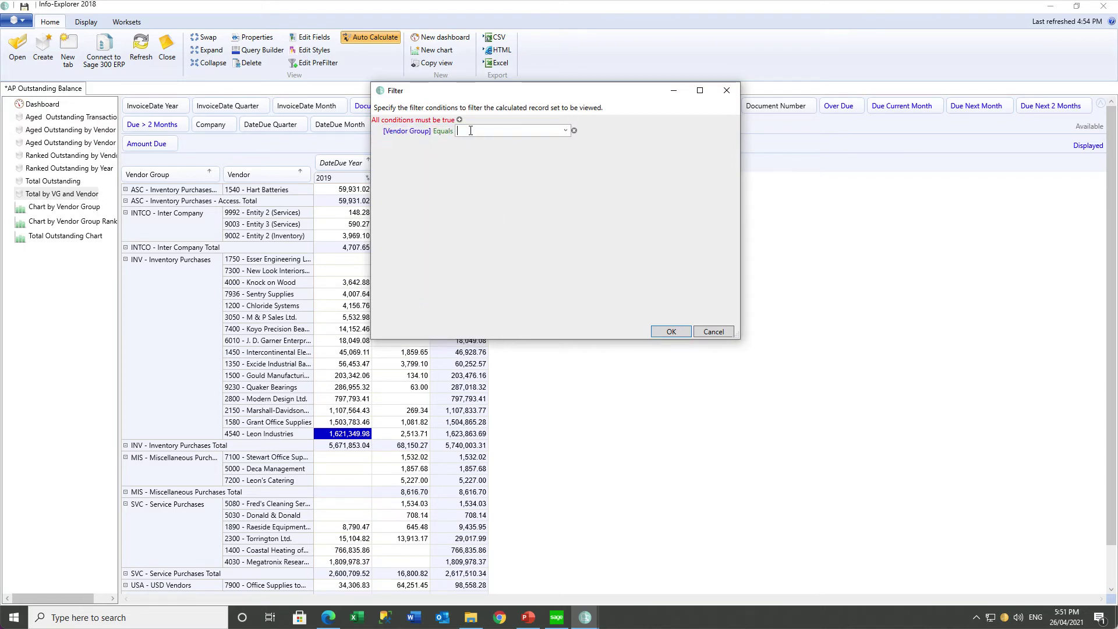
{"action": "left_click", "coordinate": [564, 131]}
{"action": "left_click", "coordinate": [527, 158]}
{"action": "left_click", "coordinate": [669, 331]}
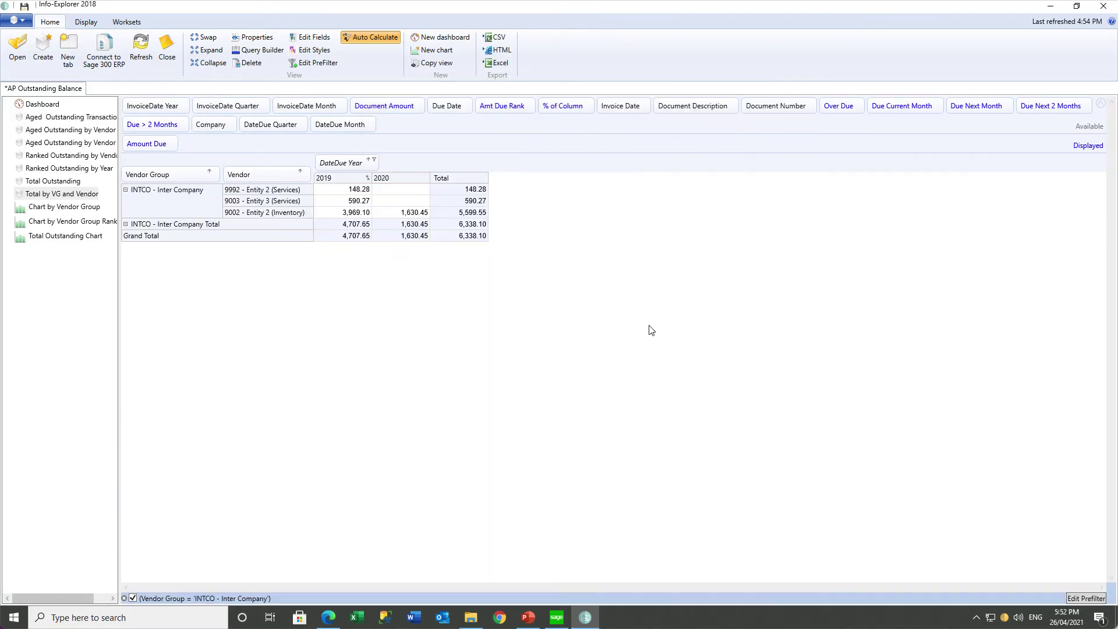
Change the prefilter value to INV - Inventory Purchases and enable the prefilter.
{"action": "left_click", "coordinate": [133, 599]}
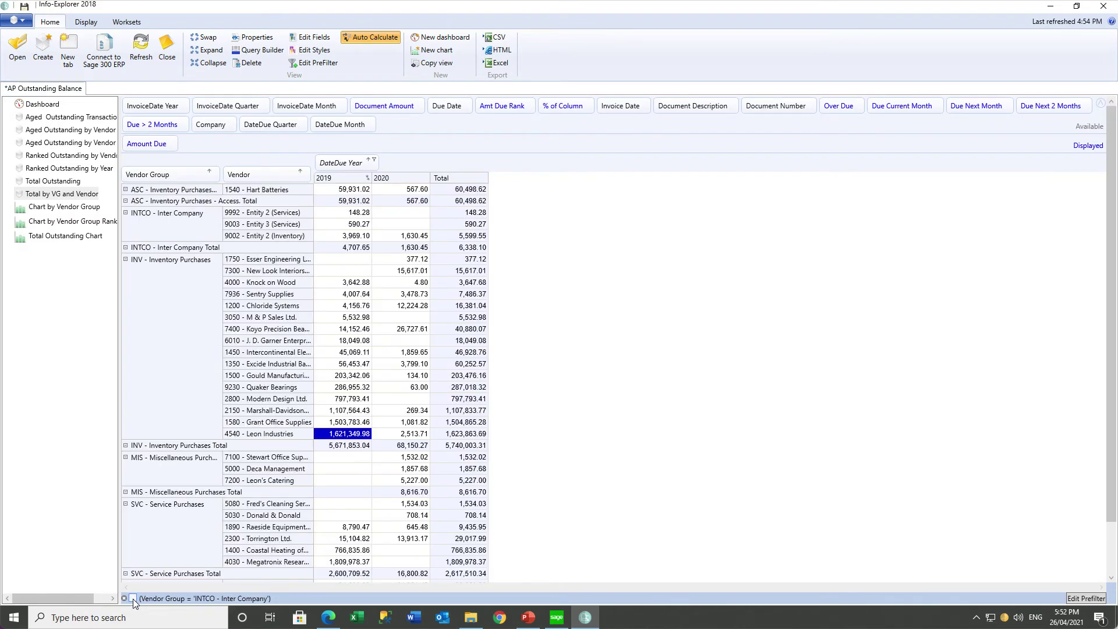
{"action": "left_click", "coordinate": [133, 599]}
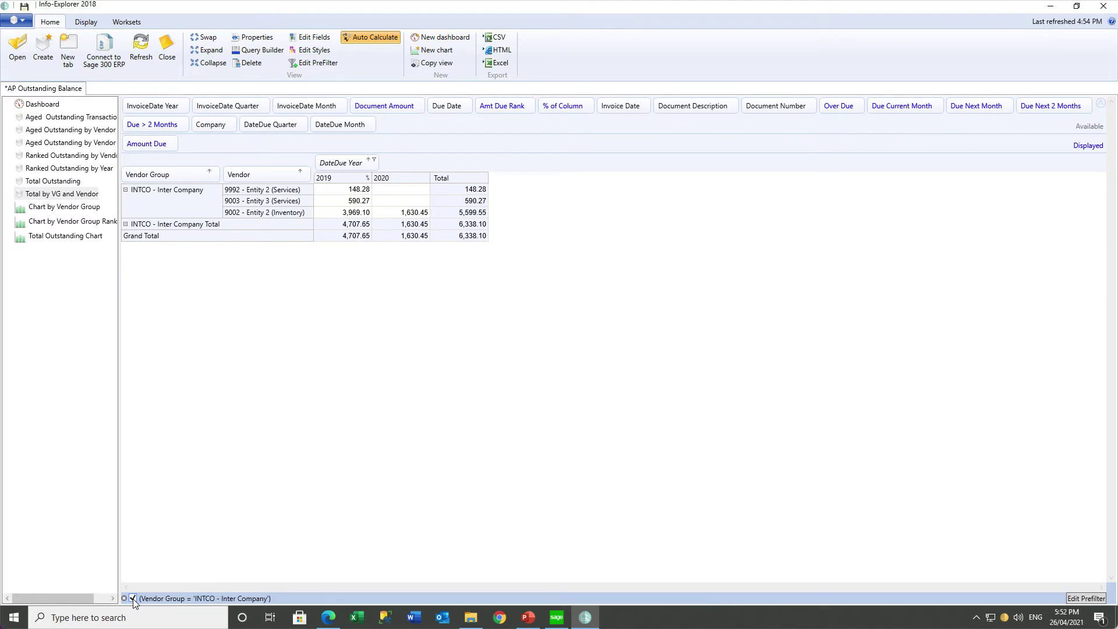
{"action": "left_click", "coordinate": [133, 598]}
{"action": "left_click", "coordinate": [175, 599]}
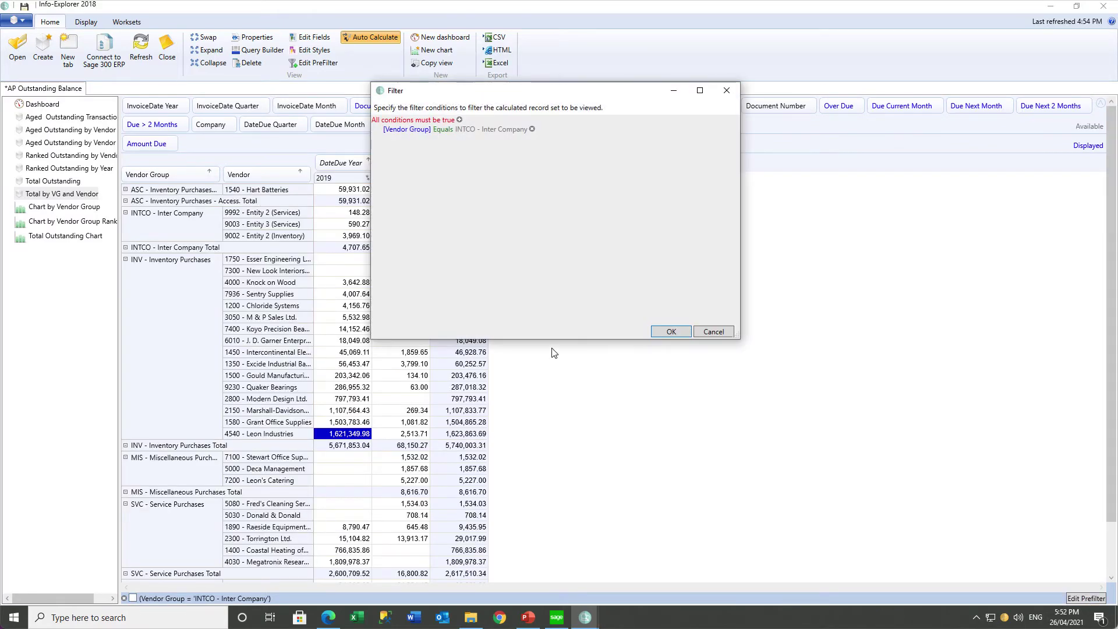
{"action": "left_click", "coordinate": [495, 129]}
{"action": "left_click", "coordinate": [565, 130]}
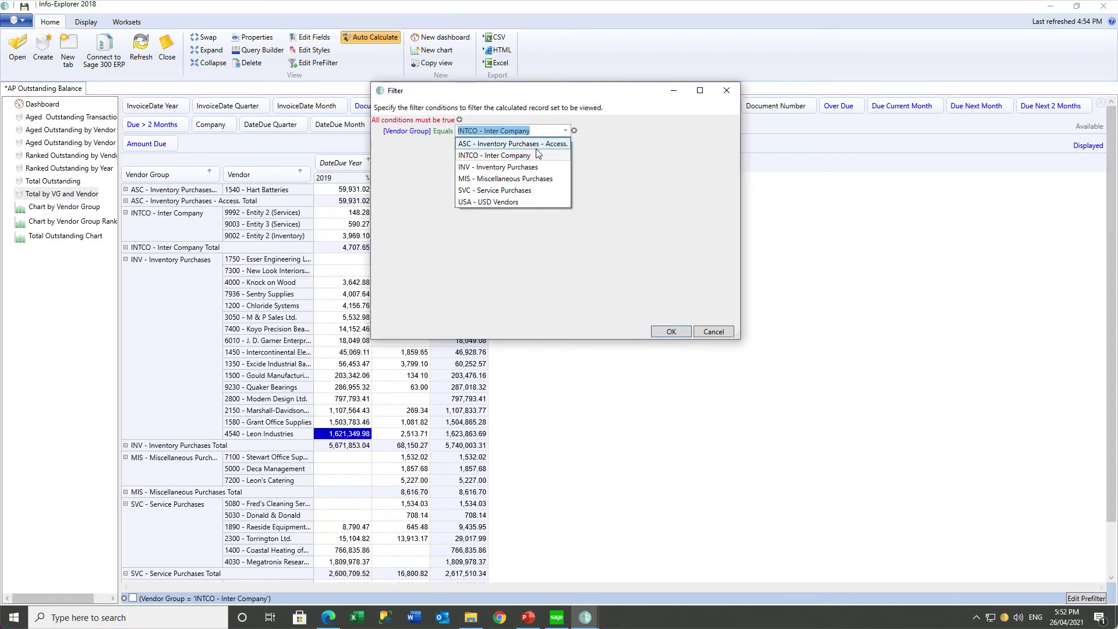
{"action": "left_click", "coordinate": [508, 167]}
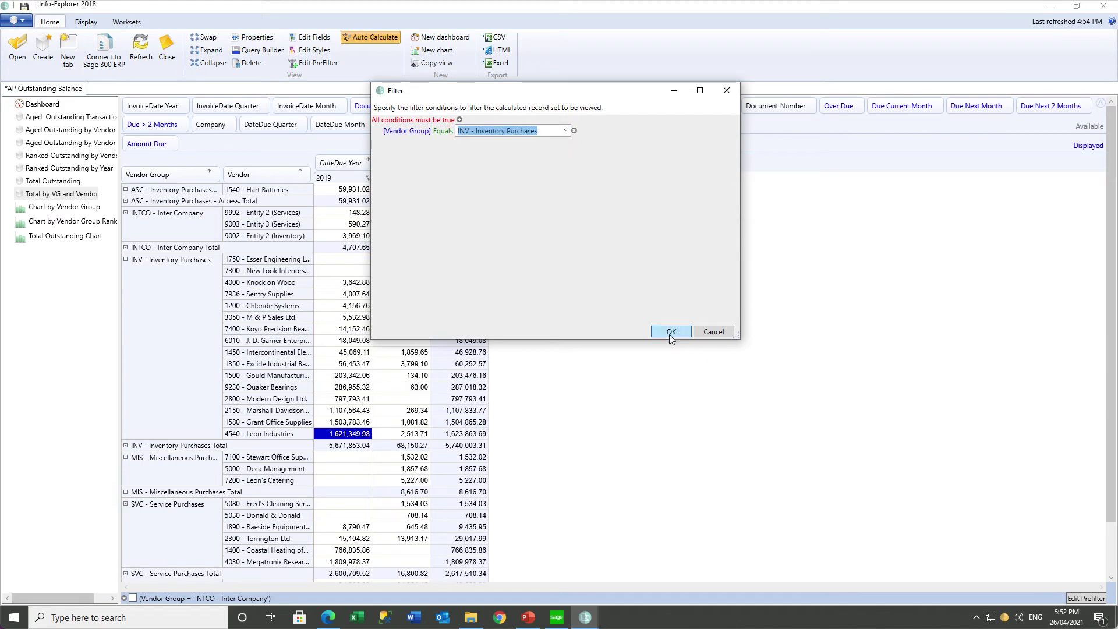
{"action": "left_click", "coordinate": [670, 331]}
{"action": "left_click", "coordinate": [133, 598]}
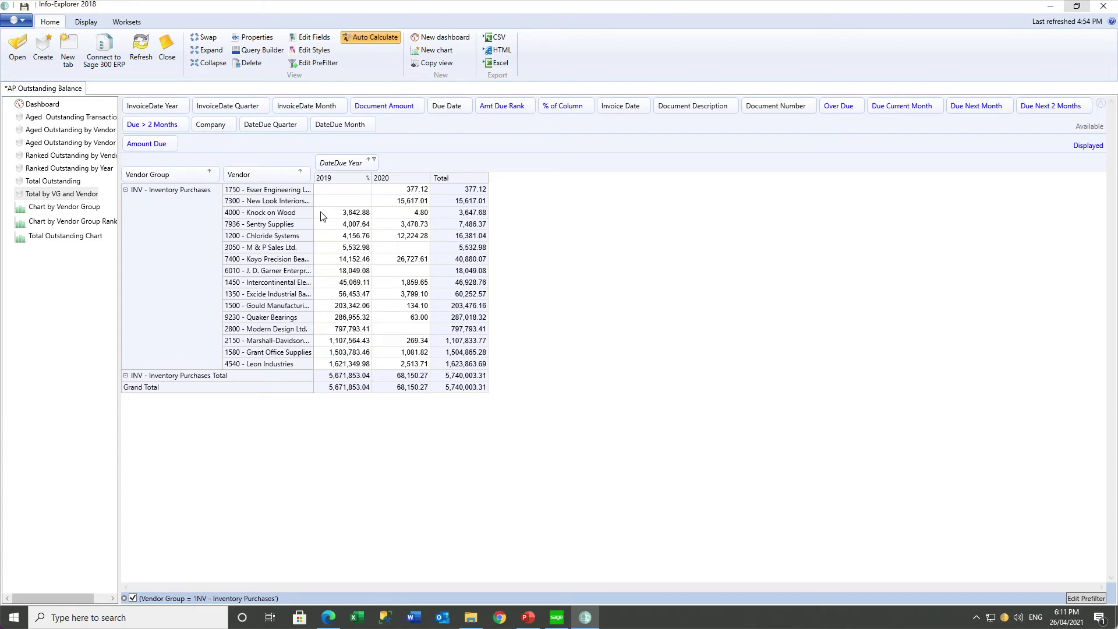
Sort INV vendors descending so Leon Industries leads, then open the Fact/Formula Editor.
{"action": "left_click", "coordinate": [303, 173]}
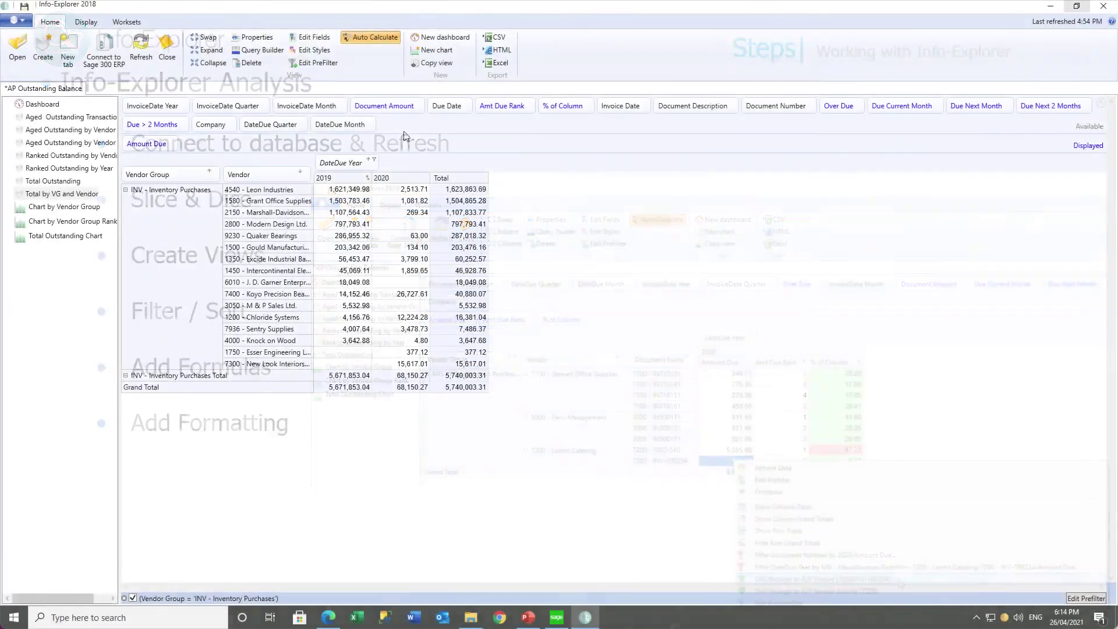
{"action": "left_click", "coordinate": [315, 38]}
Create and save the ADR fact, captioned 'Amount Due Rank', as a descending rank of Amount Due.
{"action": "left_click", "coordinate": [110, 379]}
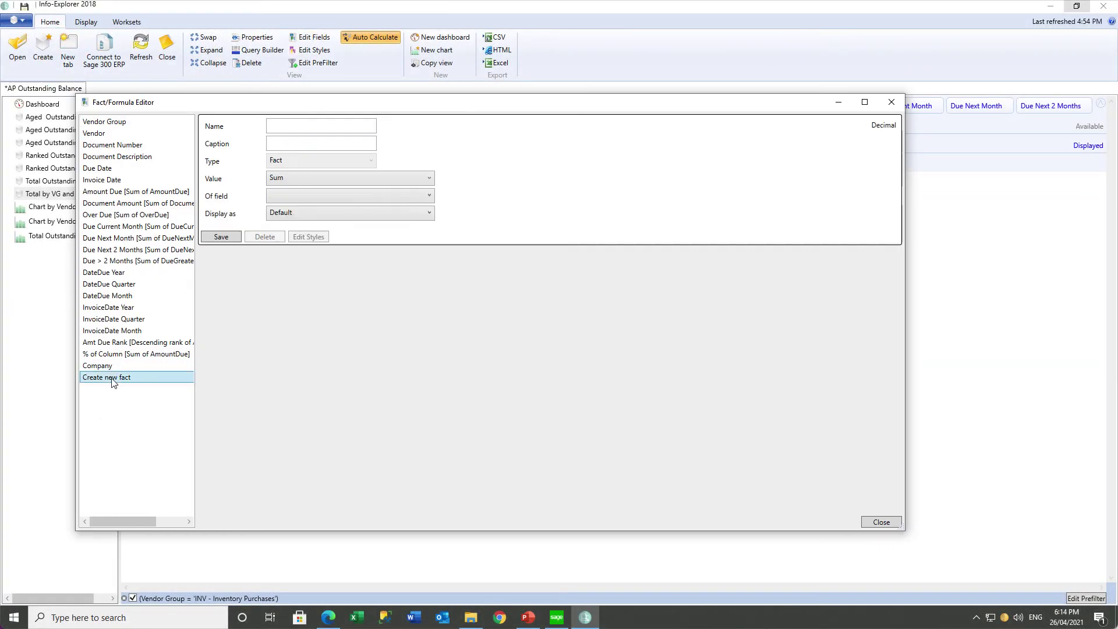
{"action": "left_click", "coordinate": [290, 127]}
{"action": "type", "text": "ADR"}
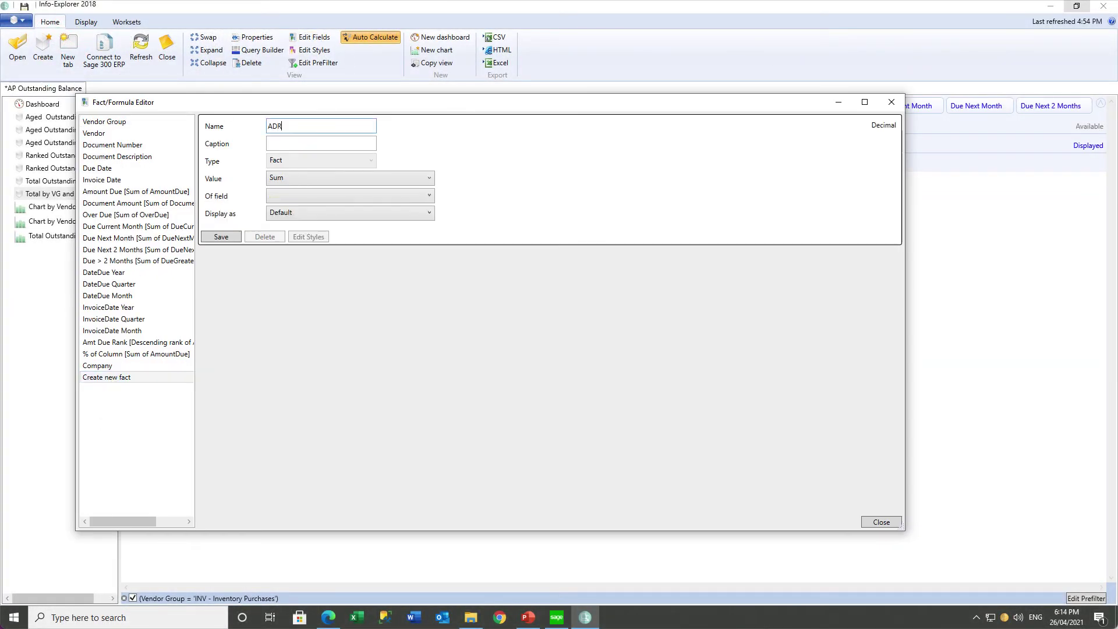
{"action": "key", "text": "Tab"}
{"action": "type", "text": "Amount Due Rank"}
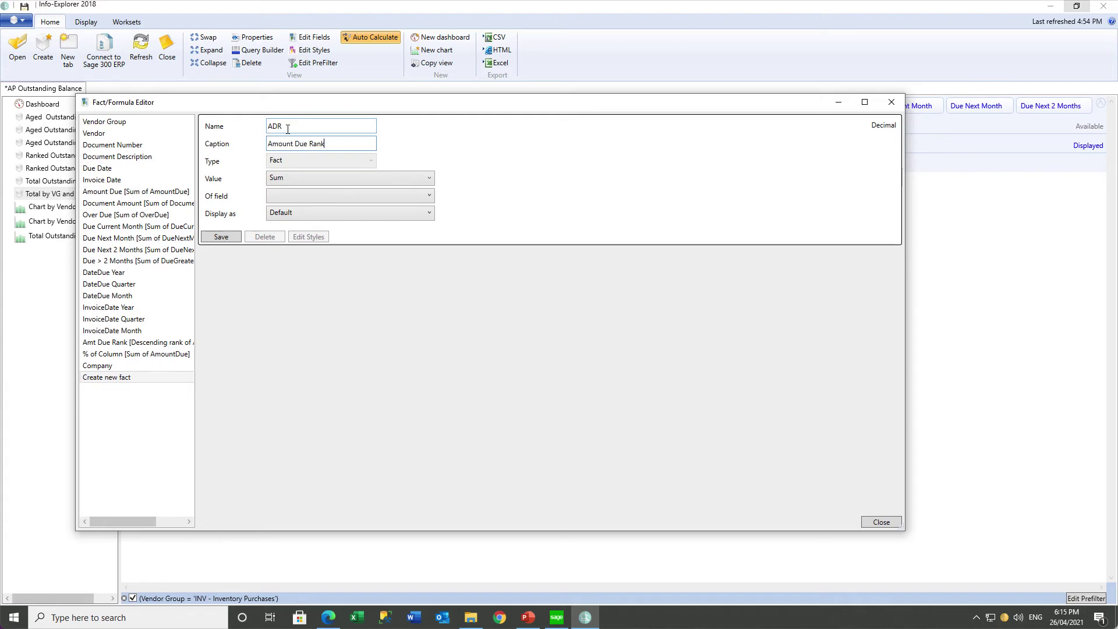
{"action": "left_click", "coordinate": [430, 182]}
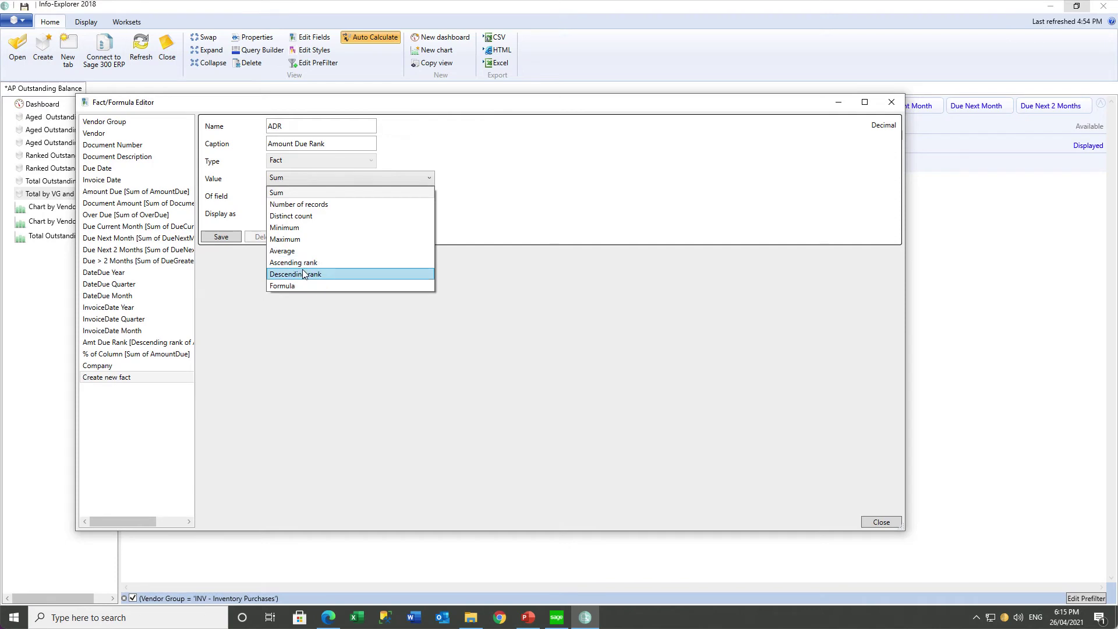
{"action": "left_click", "coordinate": [303, 273]}
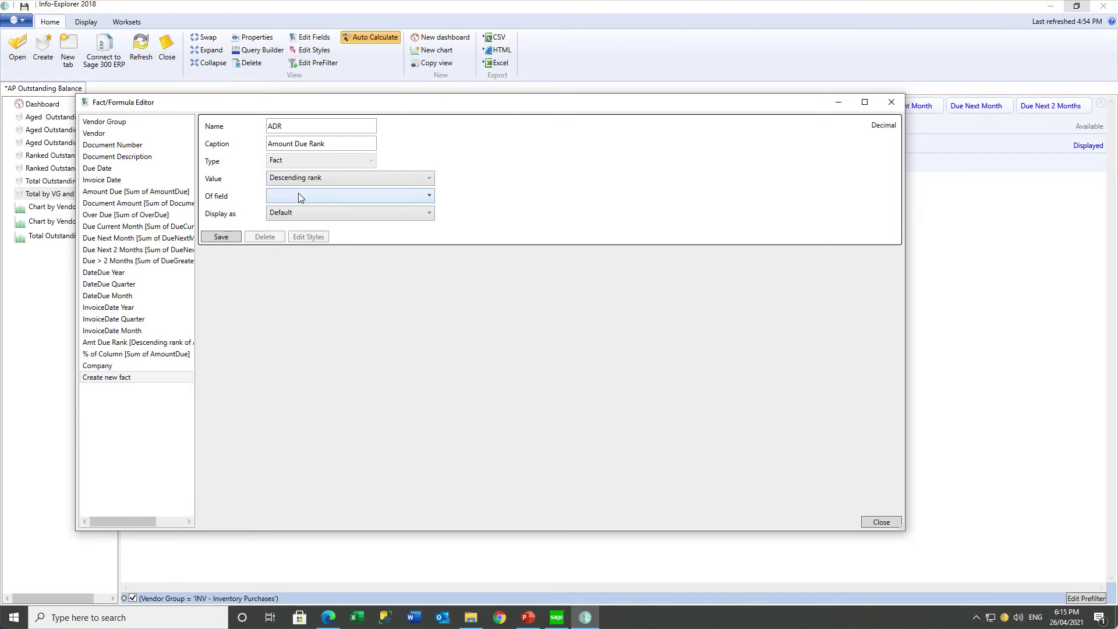
{"action": "left_click", "coordinate": [298, 195]}
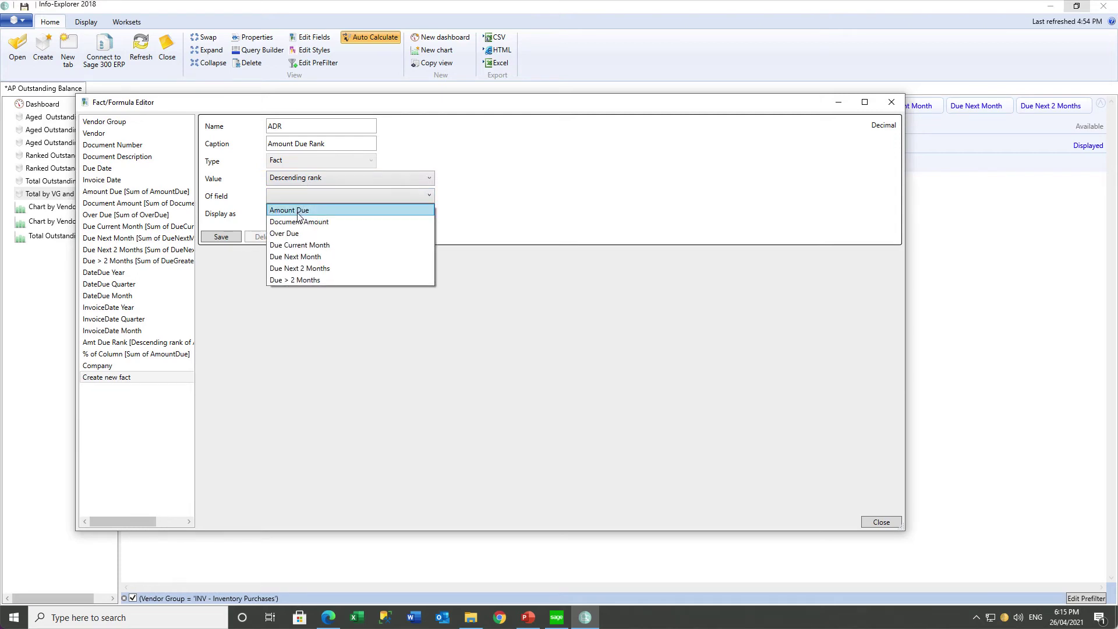
{"action": "left_click", "coordinate": [299, 211]}
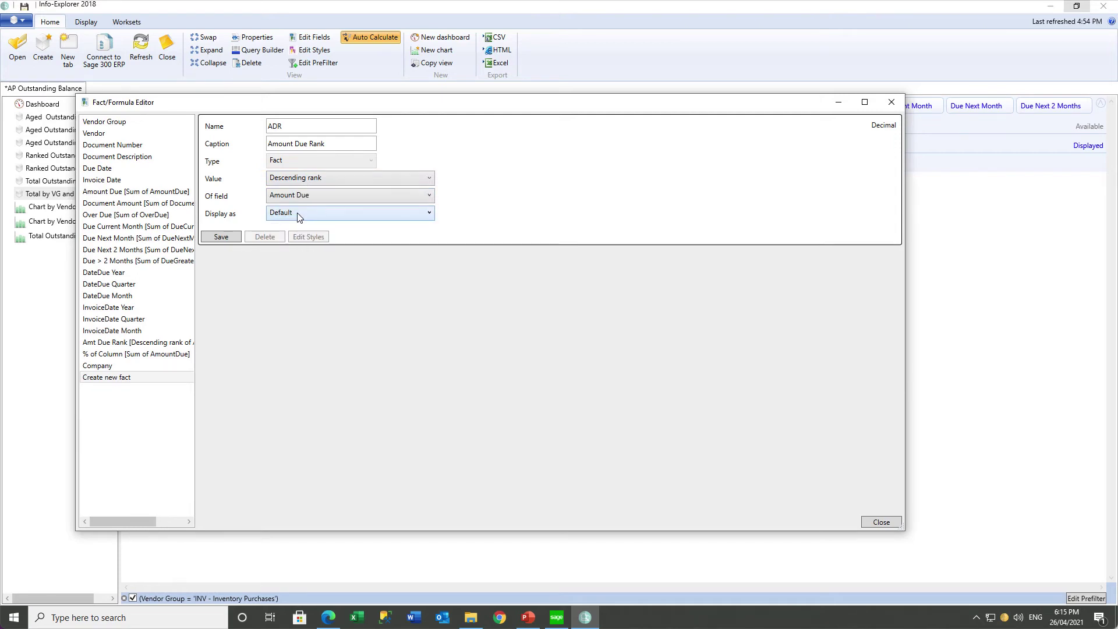
{"action": "left_click", "coordinate": [227, 238]}
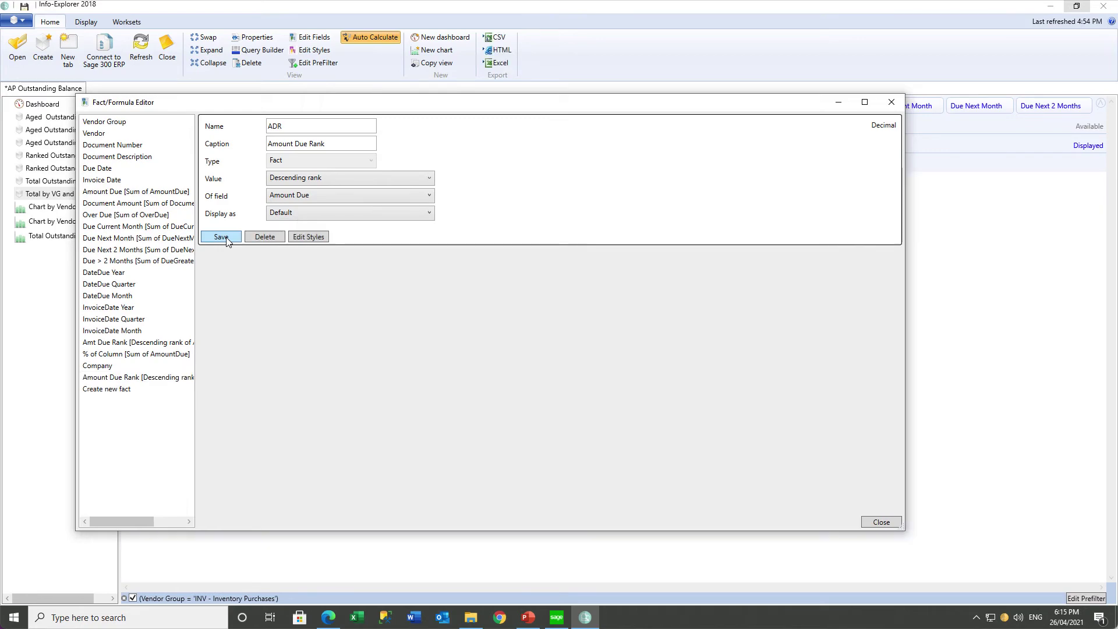
{"action": "left_click", "coordinate": [892, 103]}
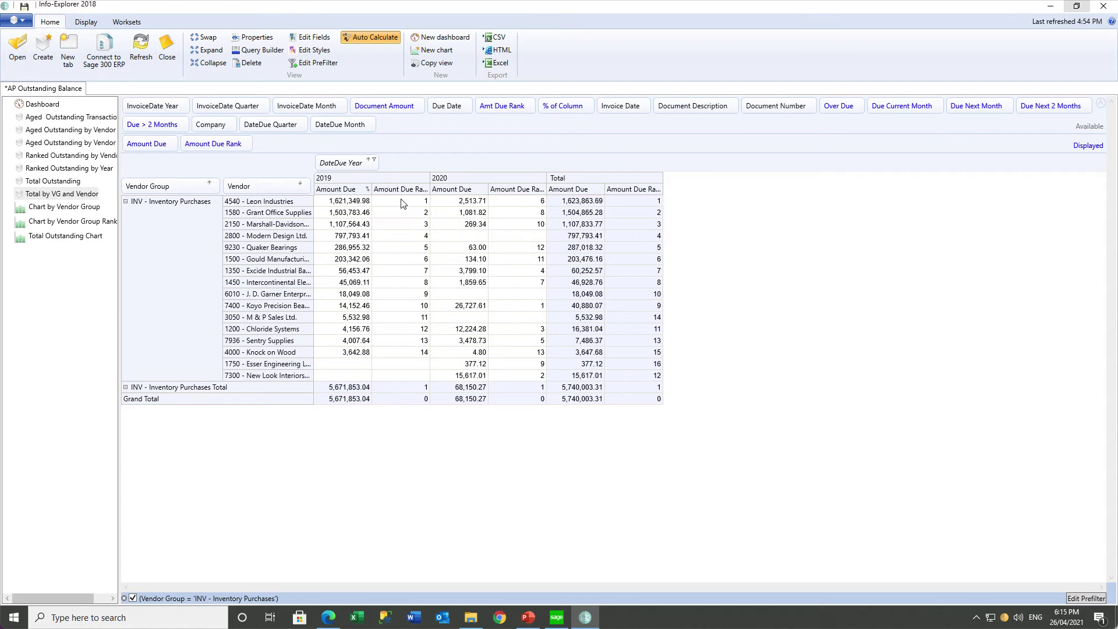
Compare Leon Industries' ranks: 1 in 2019, 6 in 2020 and 1 overall.
{"action": "left_click_drag", "start_coordinate": [394, 377], "coordinate": [393, 364]}
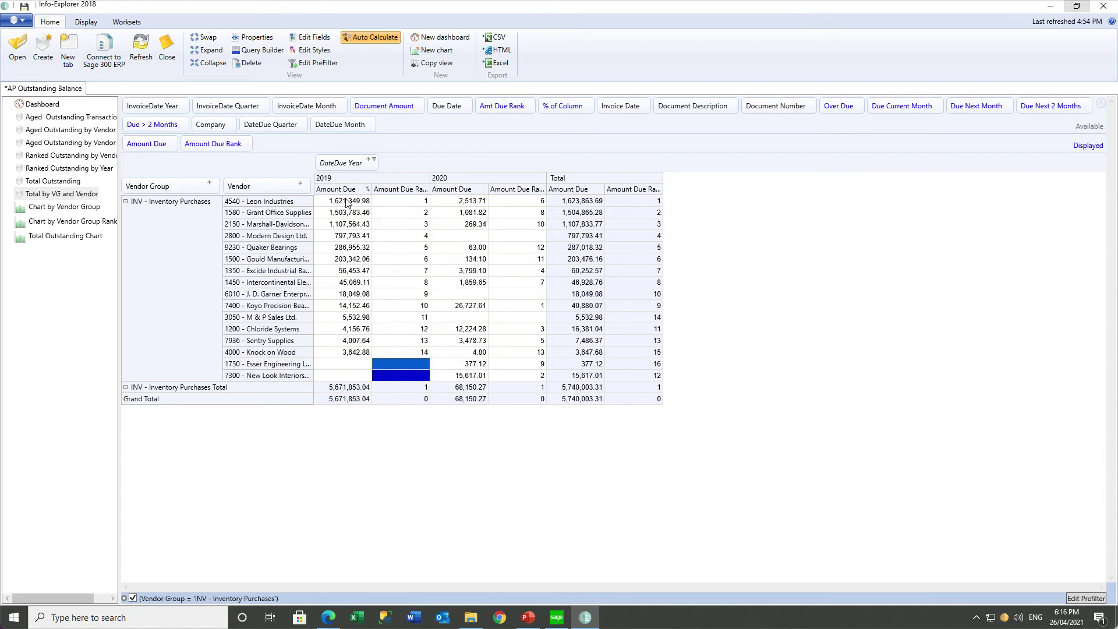
{"action": "left_click", "coordinate": [348, 202]}
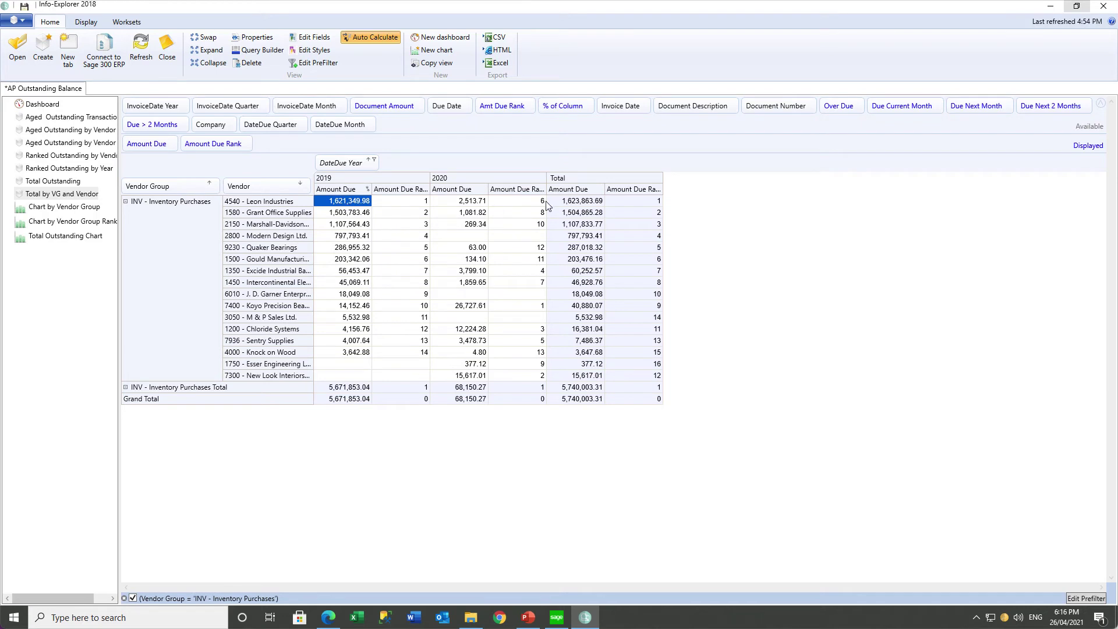
{"action": "left_click", "coordinate": [527, 205]}
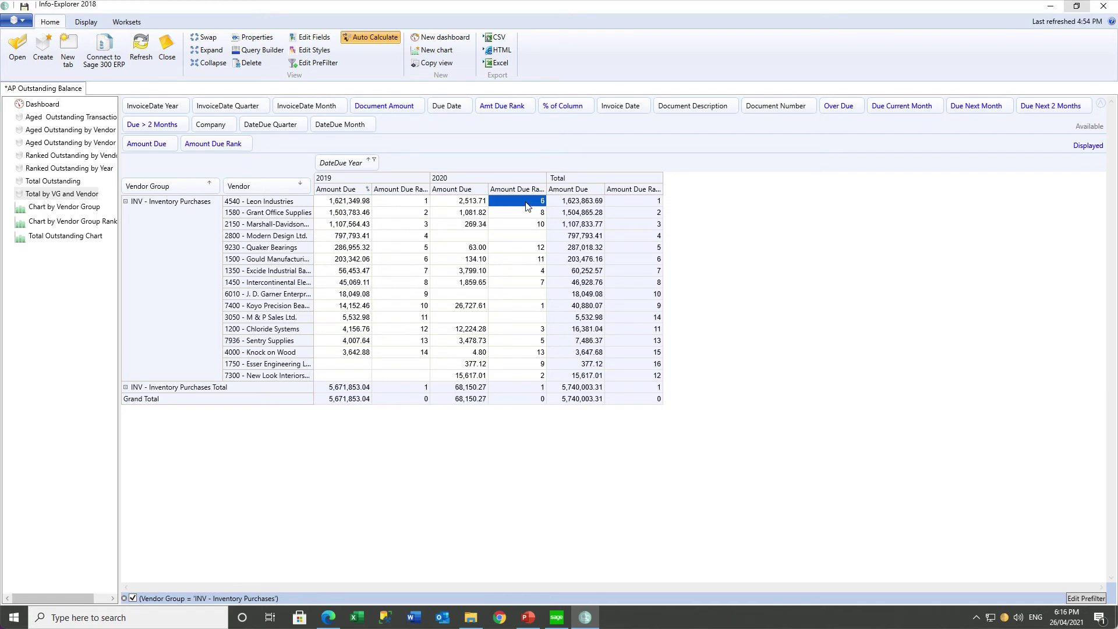
{"action": "left_click", "coordinate": [395, 203]}
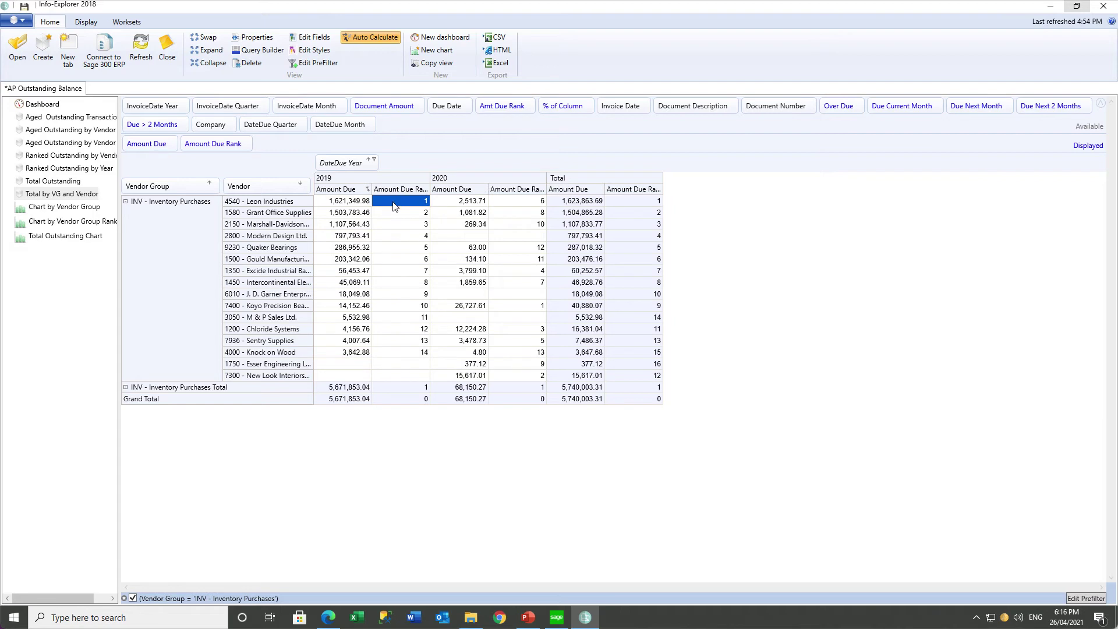
{"action": "left_click", "coordinate": [520, 205]}
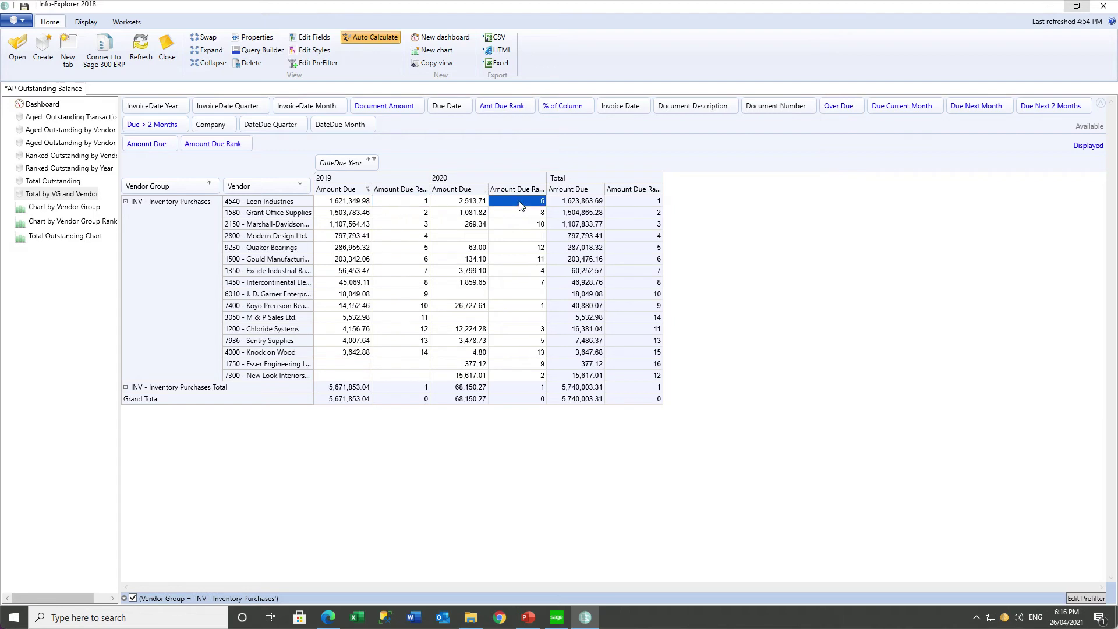
{"action": "left_click", "coordinate": [644, 206]}
Sort vendors by Total Amount Due Rank, reversed so rank 1 Leon Industries is first.
{"action": "right_click", "coordinate": [638, 188]}
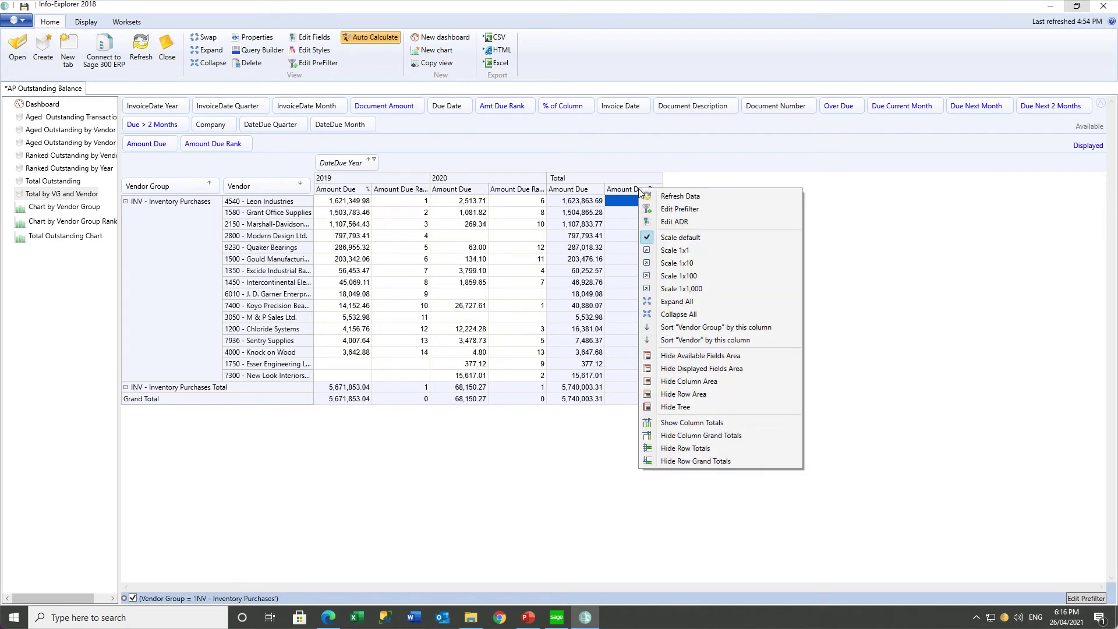
{"action": "left_click", "coordinate": [686, 340]}
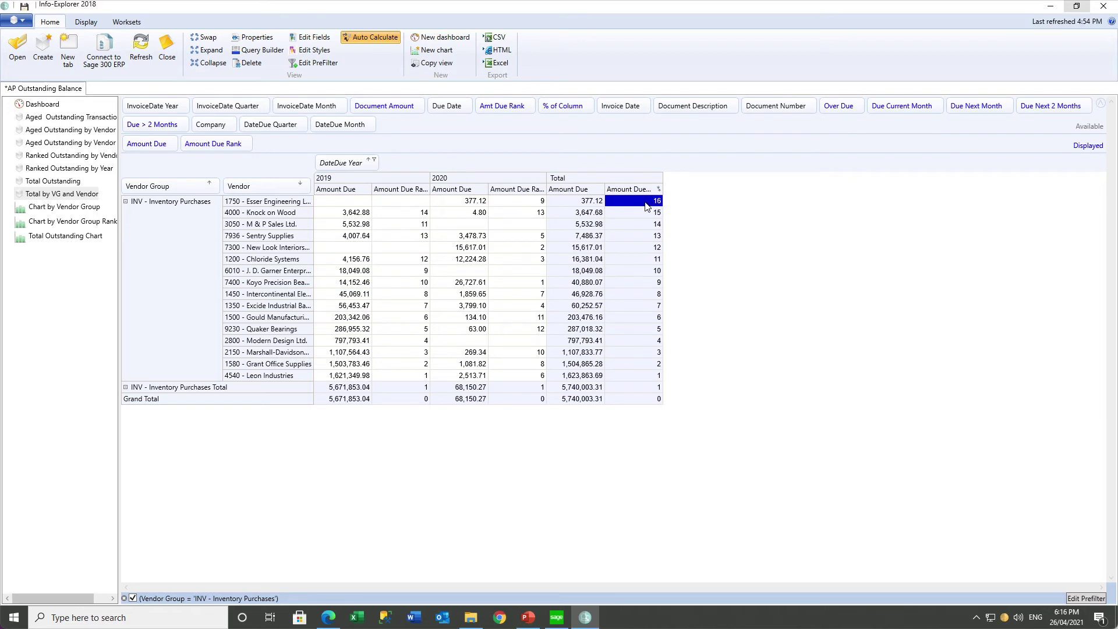
{"action": "left_click", "coordinate": [644, 377]}
{"action": "left_click", "coordinate": [301, 187]}
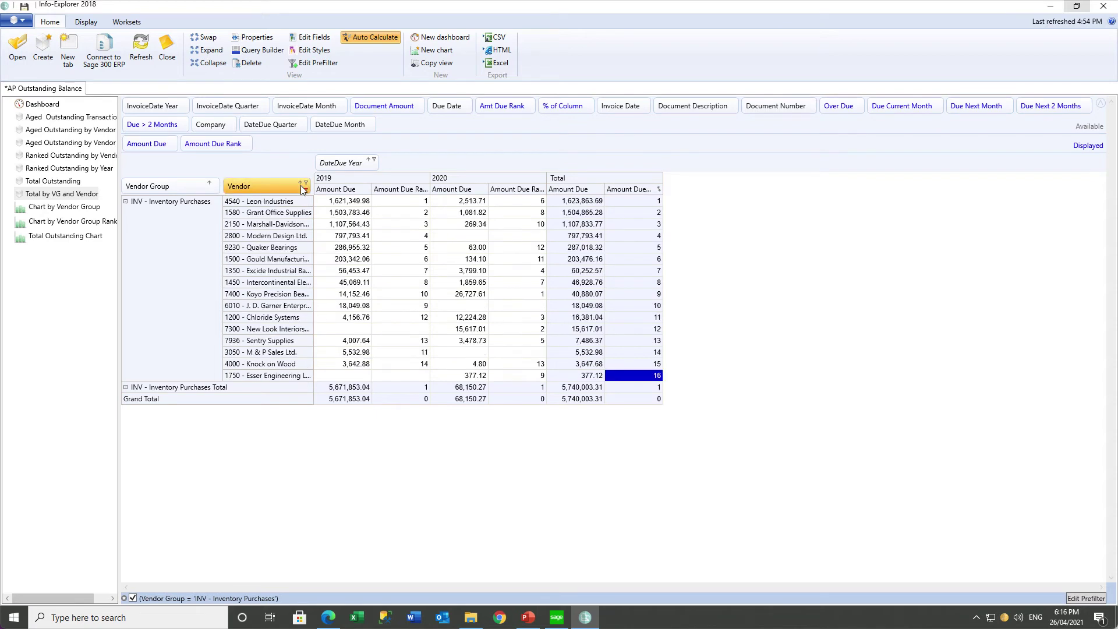
{"action": "left_click", "coordinate": [621, 205]}
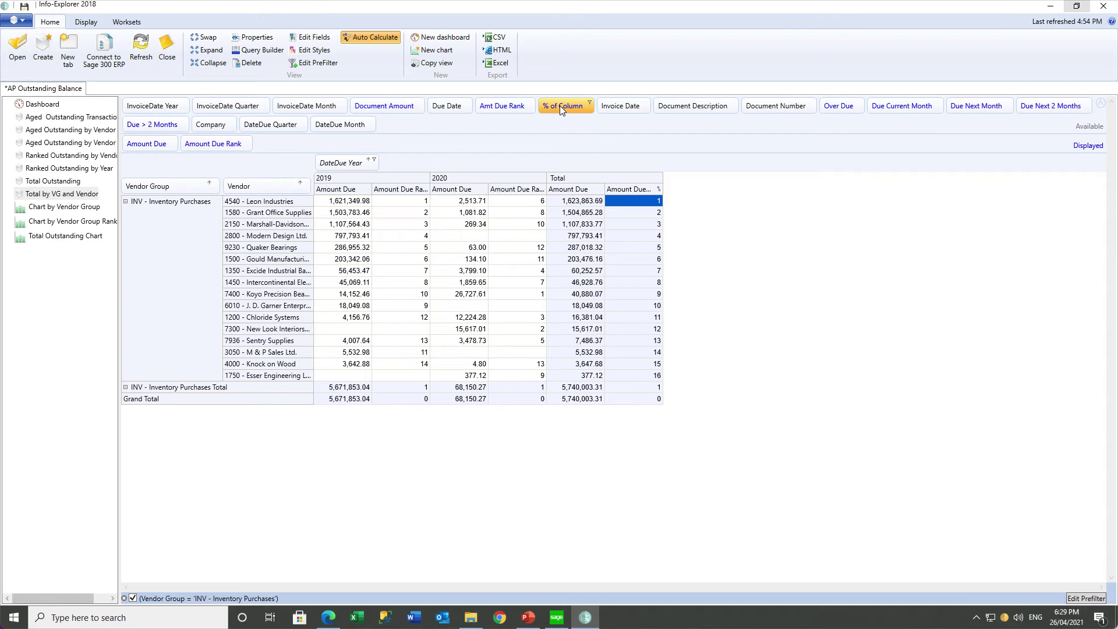
Add the % of Column fact (Leon Industries 28.59 in 2019) and turn off the Inventory Purchases filter.
{"action": "left_click_drag", "start_coordinate": [560, 105], "coordinate": [286, 146]}
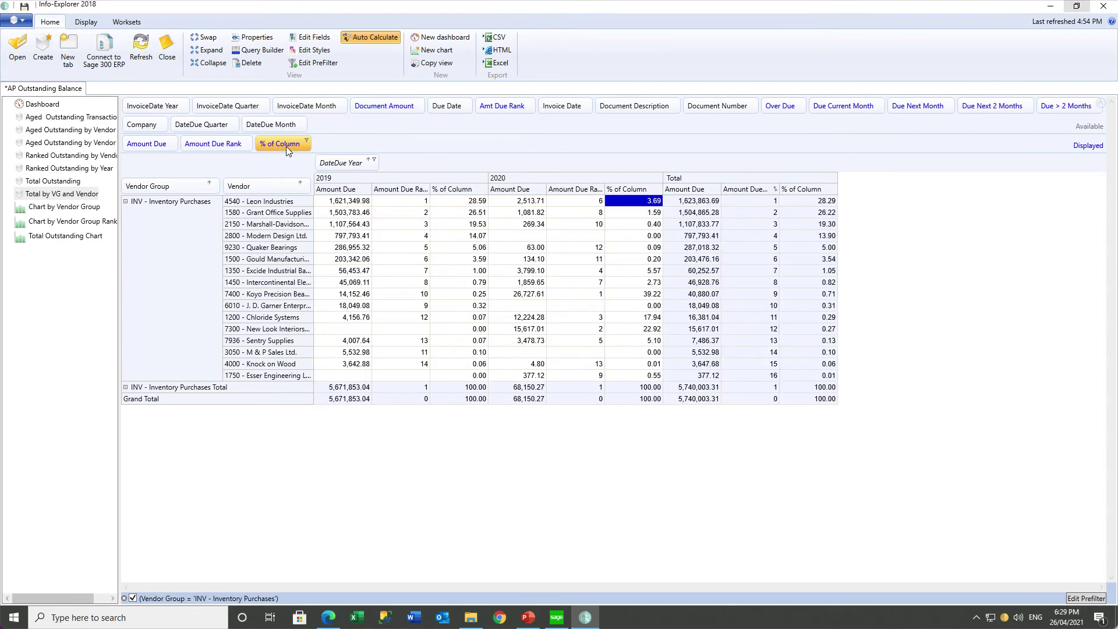
{"action": "left_click", "coordinate": [457, 202]}
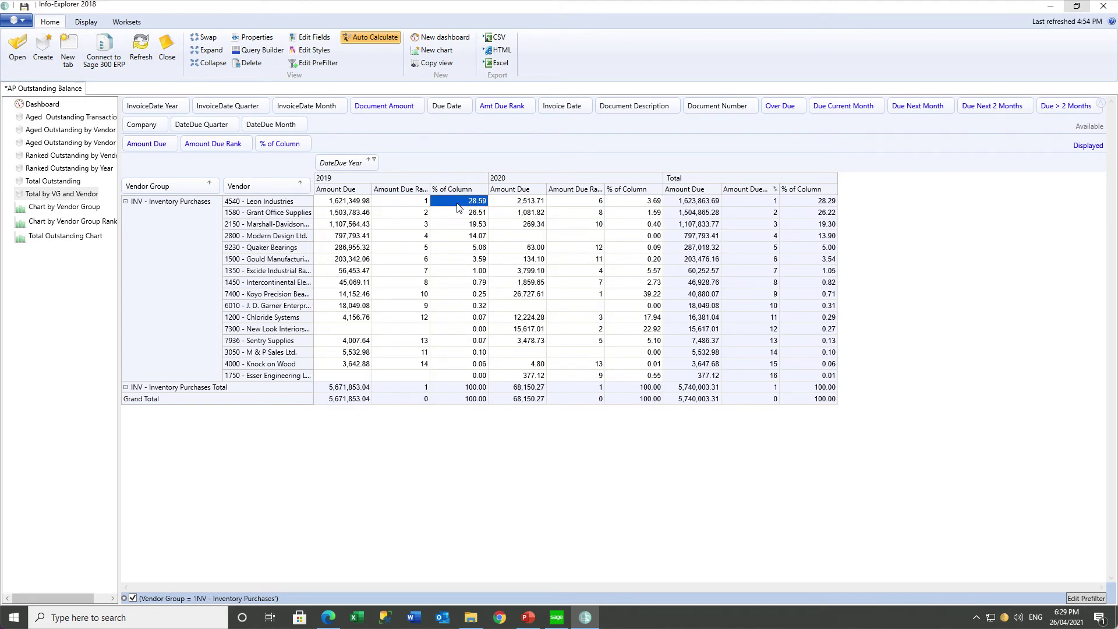
{"action": "left_click", "coordinate": [457, 259]}
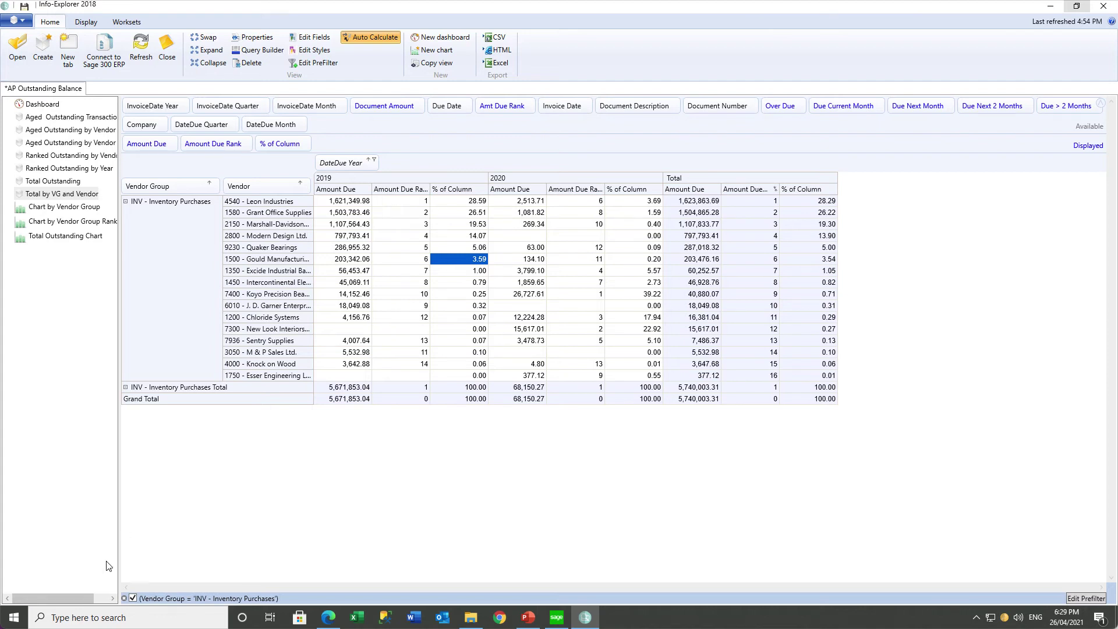
{"action": "left_click", "coordinate": [133, 599]}
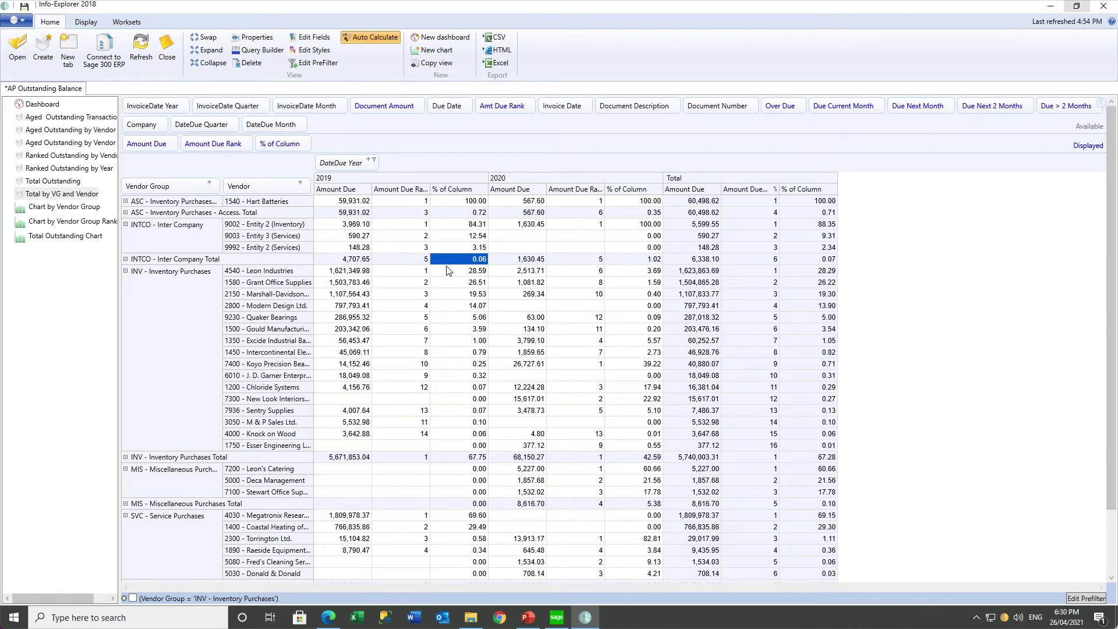
Collapse all vendor groups to totals, expanding only INV - Inventory Purchases, then reopen the Fact/Formula Editor.
{"action": "left_click", "coordinate": [444, 459]}
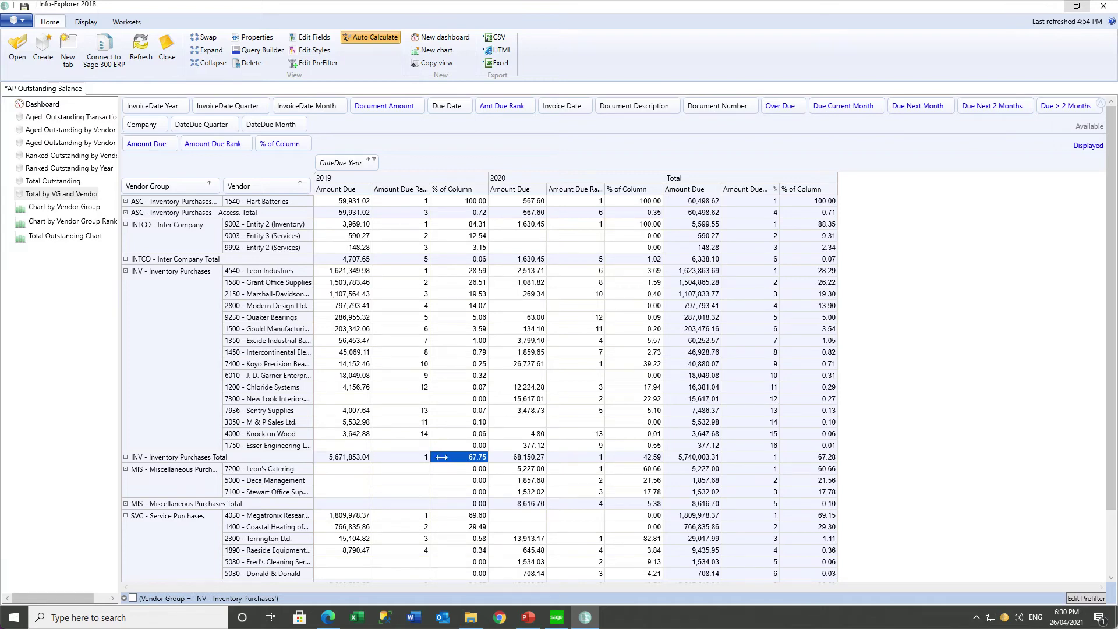
{"action": "left_click", "coordinate": [204, 64]}
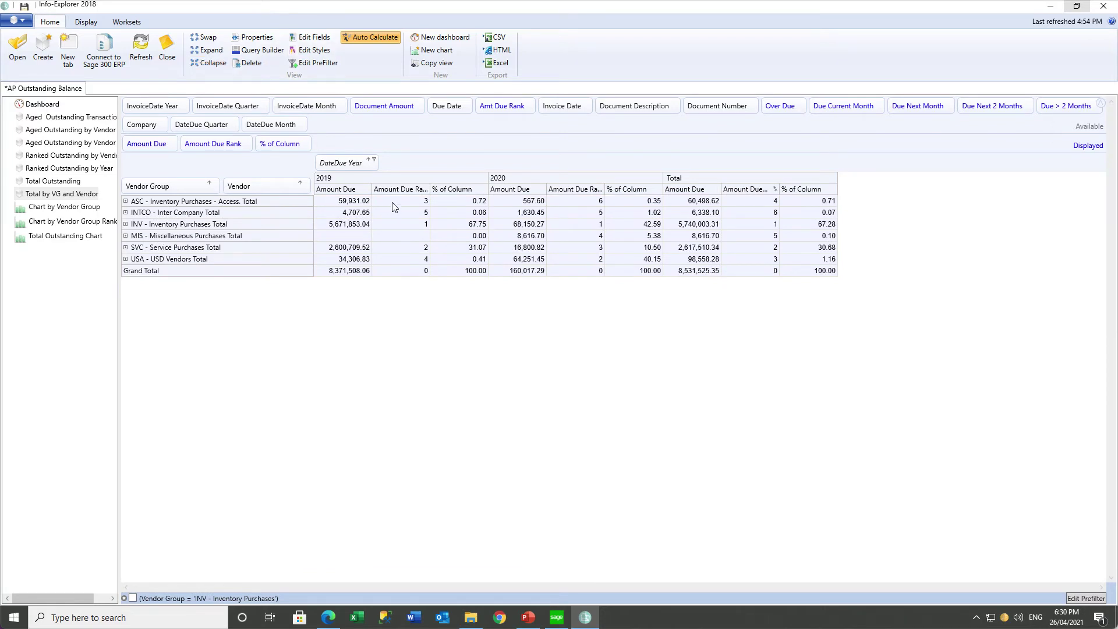
{"action": "left_click", "coordinate": [125, 213]}
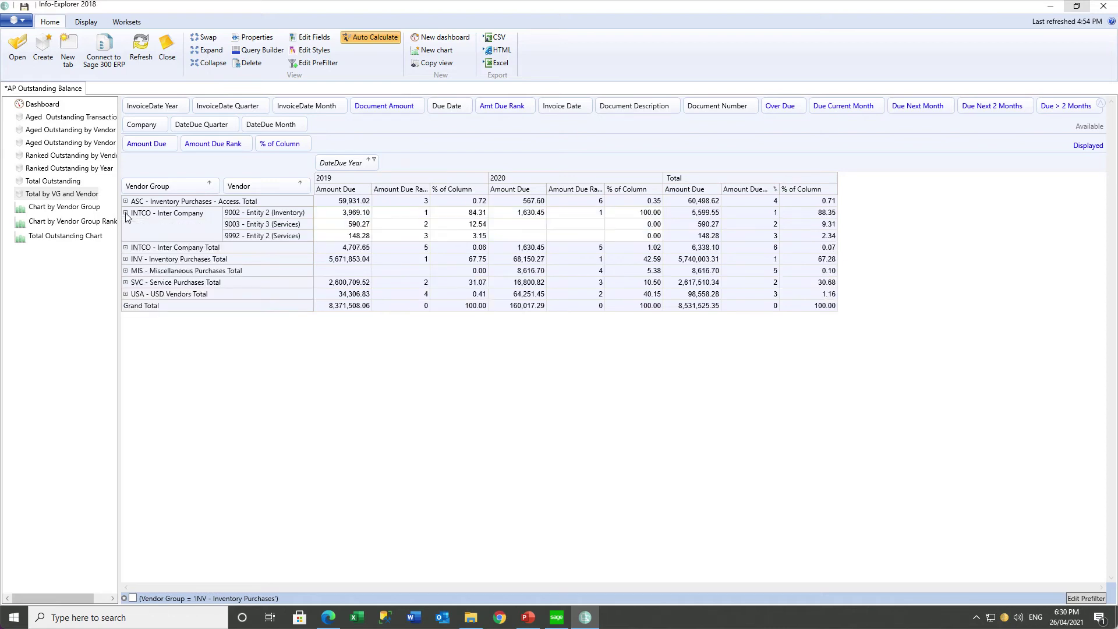
{"action": "left_click", "coordinate": [125, 248]}
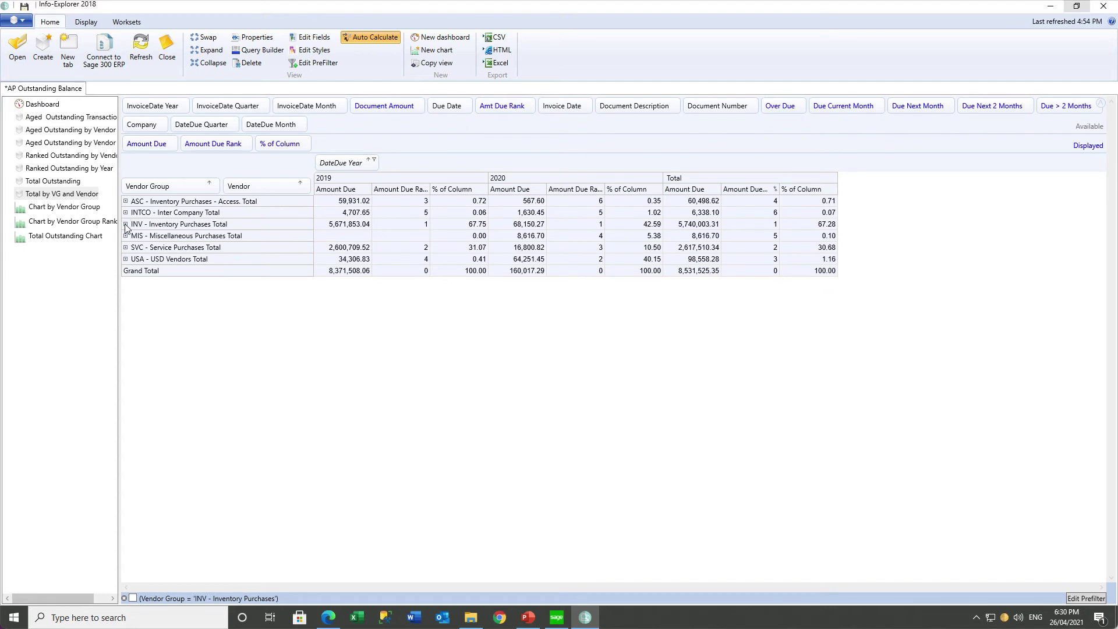
{"action": "left_click", "coordinate": [125, 224]}
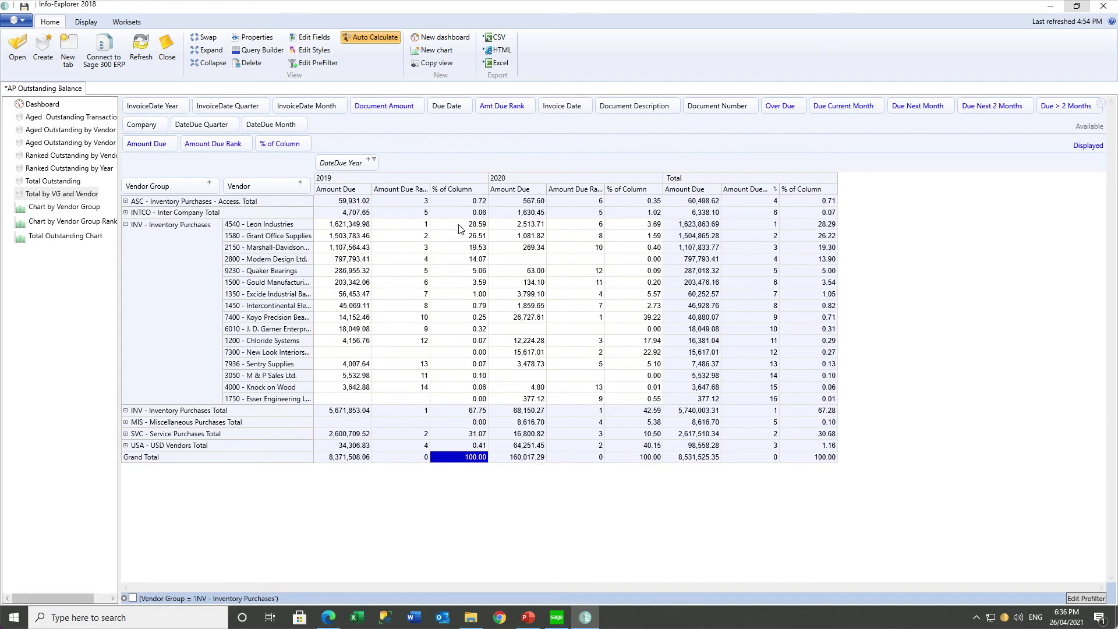
{"action": "left_click", "coordinate": [310, 38]}
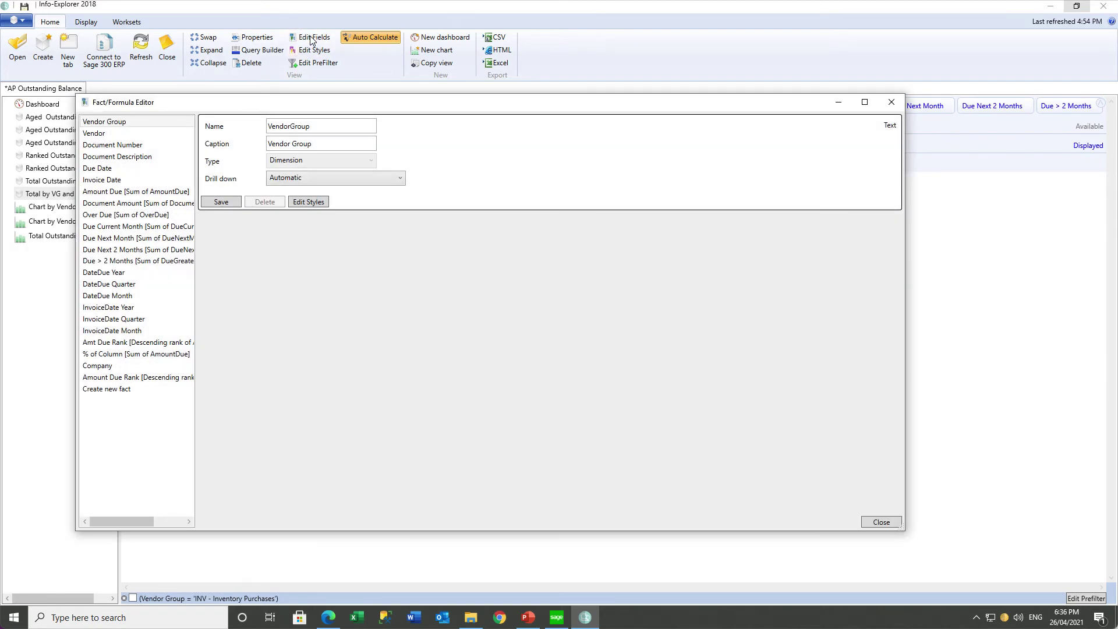
In the % of Column style editor, create a Red style with a pale pink background.
{"action": "left_click", "coordinate": [136, 354]}
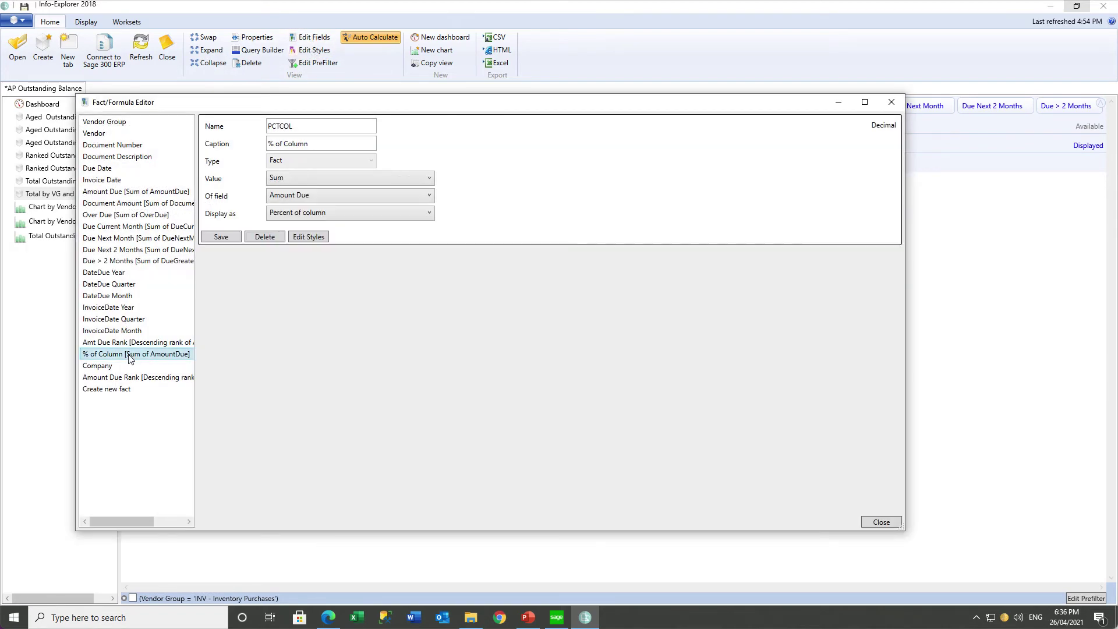
{"action": "left_click", "coordinate": [310, 236]}
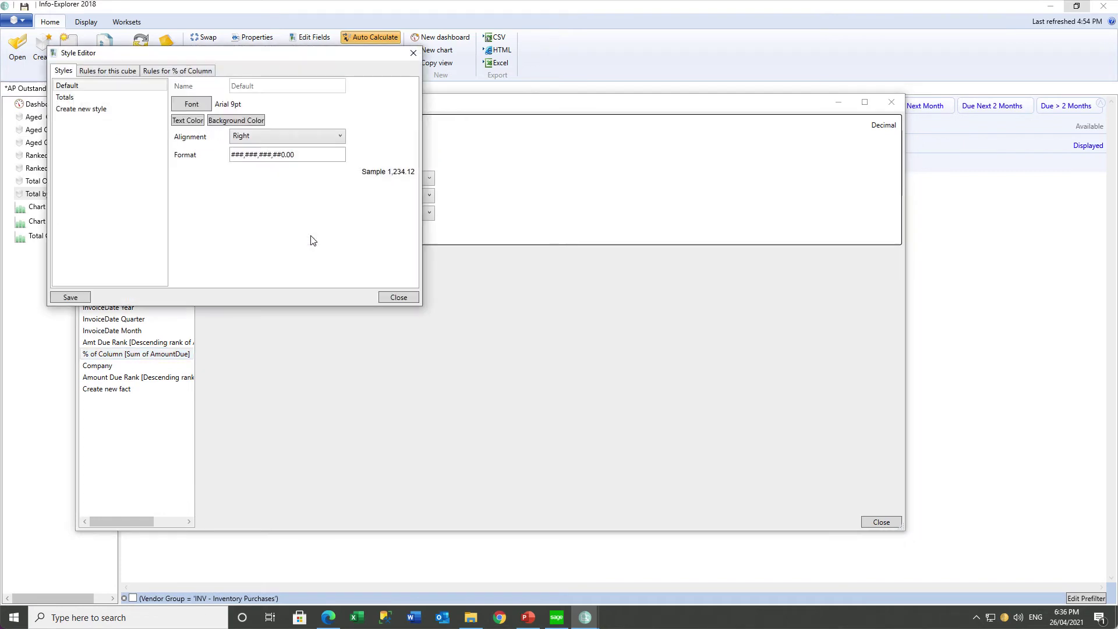
{"action": "left_click", "coordinate": [82, 109]}
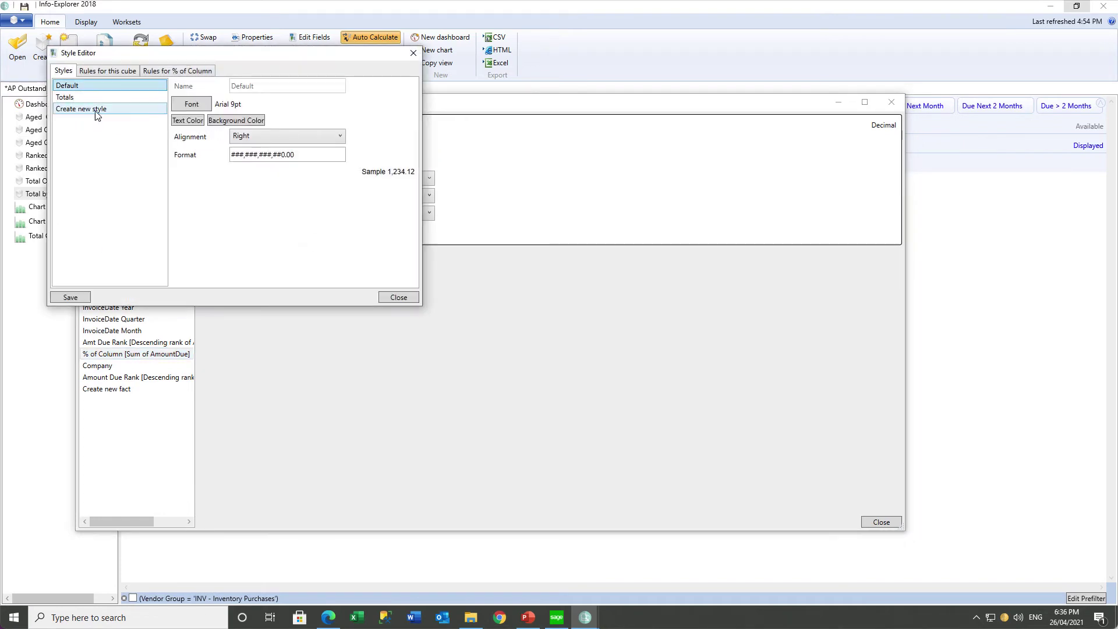
{"action": "left_click", "coordinate": [251, 84]}
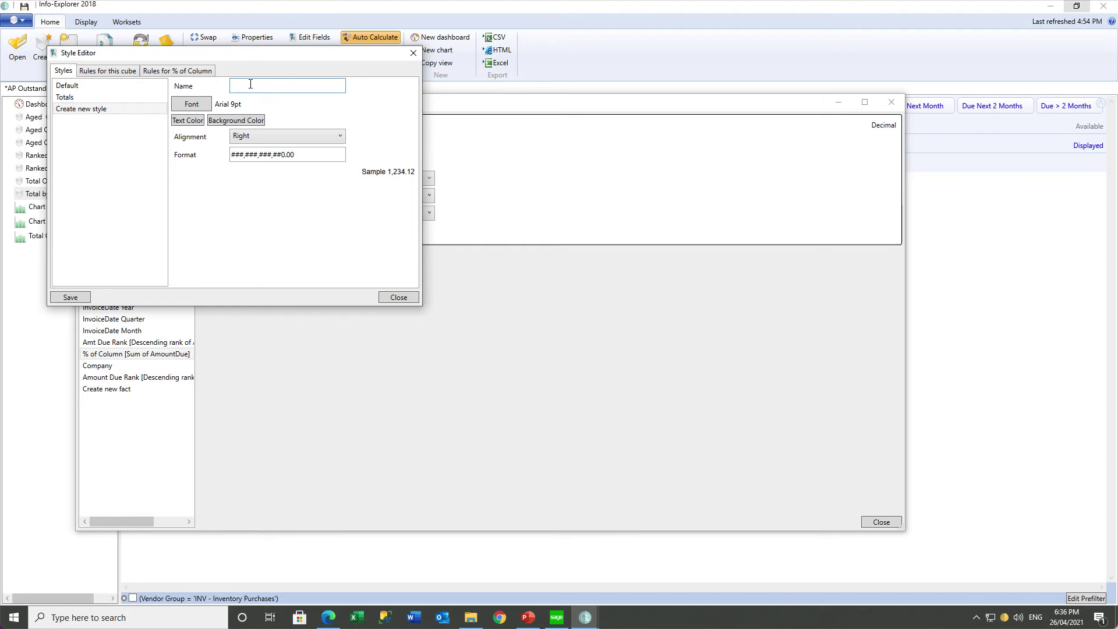
{"action": "type", "text": "Red"}
{"action": "left_click", "coordinate": [245, 120]}
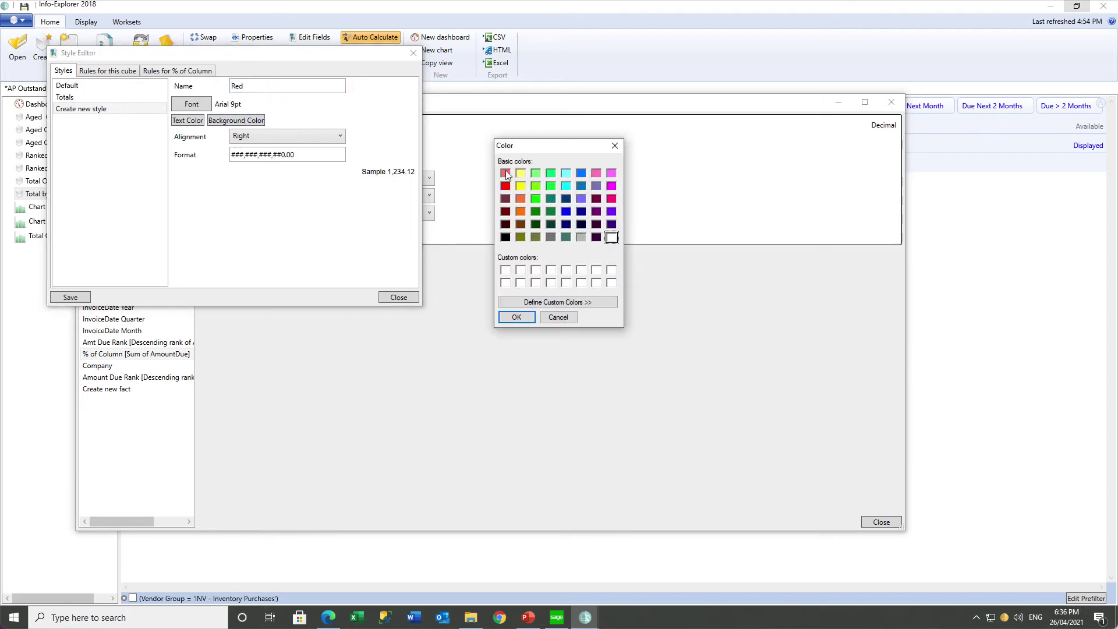
{"action": "left_click", "coordinate": [505, 173]}
{"action": "left_click", "coordinate": [512, 303]}
{"action": "left_click", "coordinate": [742, 169]}
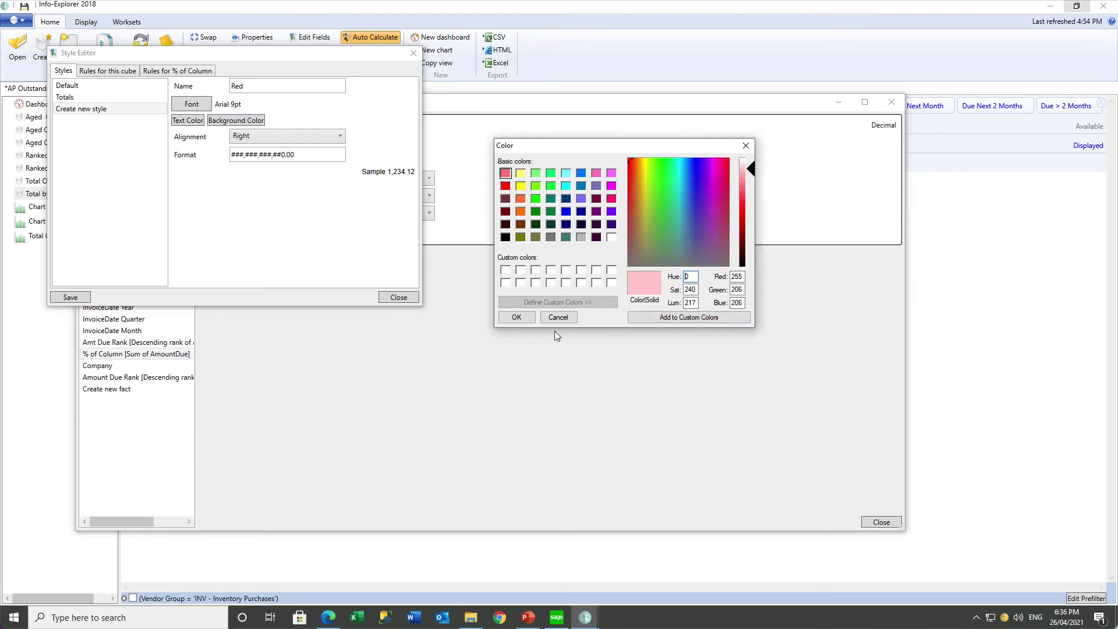
{"action": "left_click", "coordinate": [689, 318]}
{"action": "left_click", "coordinate": [517, 317]}
{"action": "left_click", "coordinate": [70, 298]}
Create a Green style with a pale green background.
{"action": "left_click", "coordinate": [81, 121]}
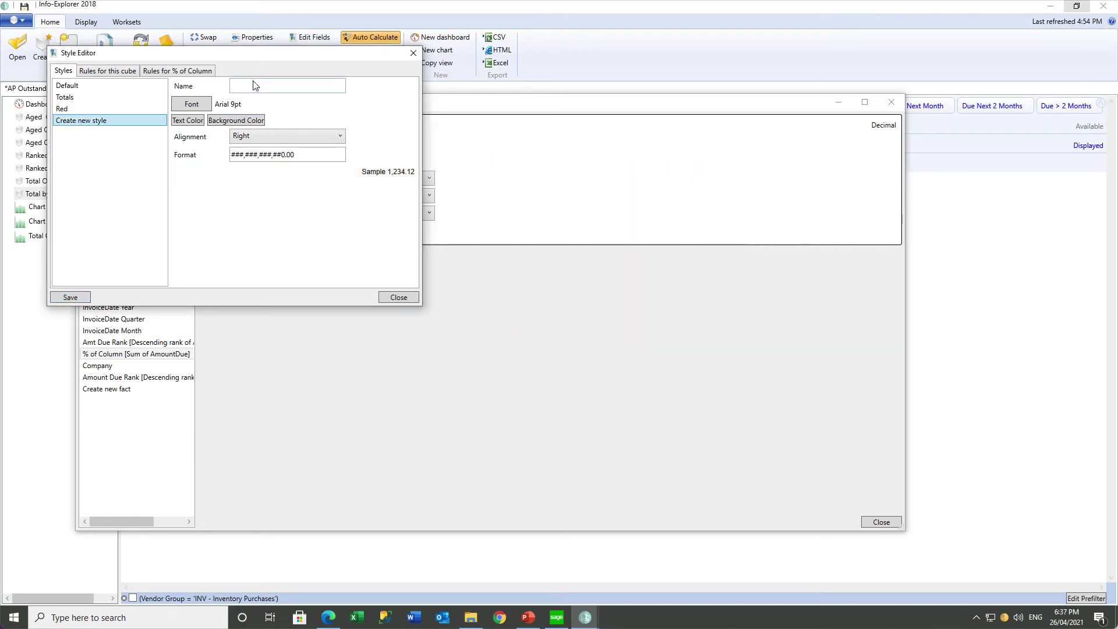
{"action": "type", "text": "Green"}
{"action": "left_click", "coordinate": [236, 120]}
{"action": "left_click", "coordinate": [536, 173]}
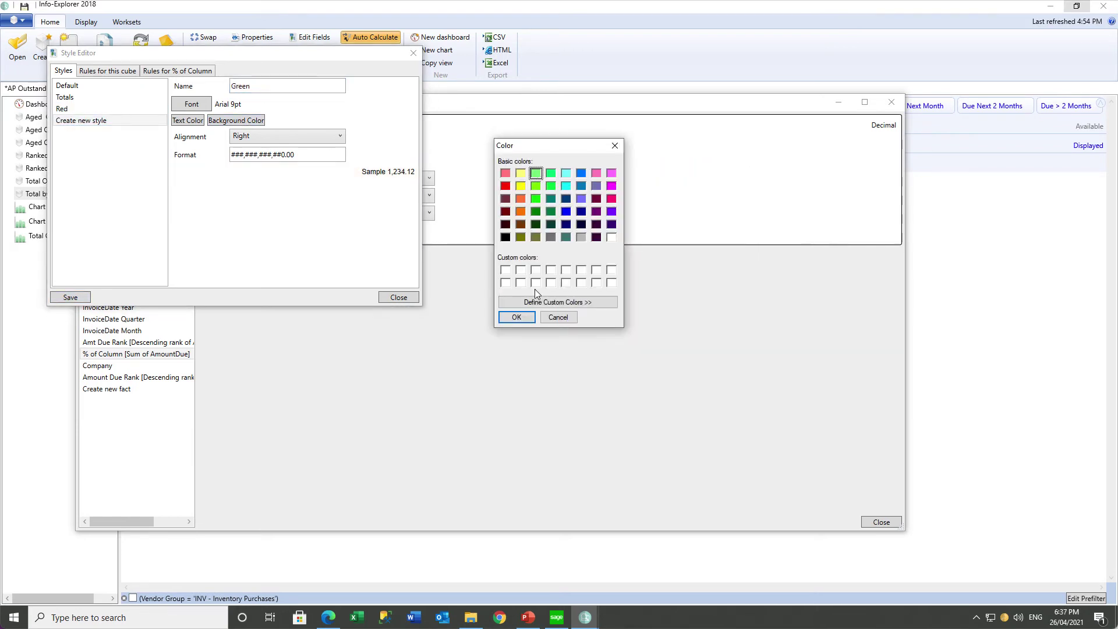
{"action": "left_click", "coordinate": [558, 303]}
{"action": "left_click", "coordinate": [742, 170]}
{"action": "left_click", "coordinate": [689, 318]}
{"action": "left_click", "coordinate": [516, 317]}
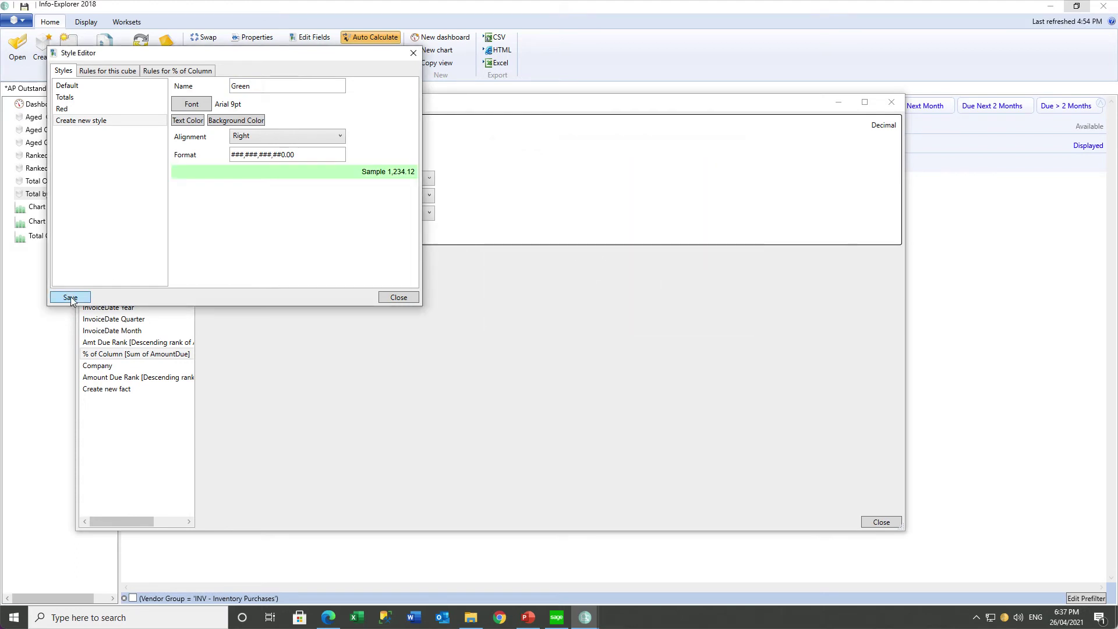
{"action": "left_click", "coordinate": [71, 297]}
Create an Orange style with a pale orange background.
{"action": "left_click", "coordinate": [81, 132]}
{"action": "type", "text": "Orange"}
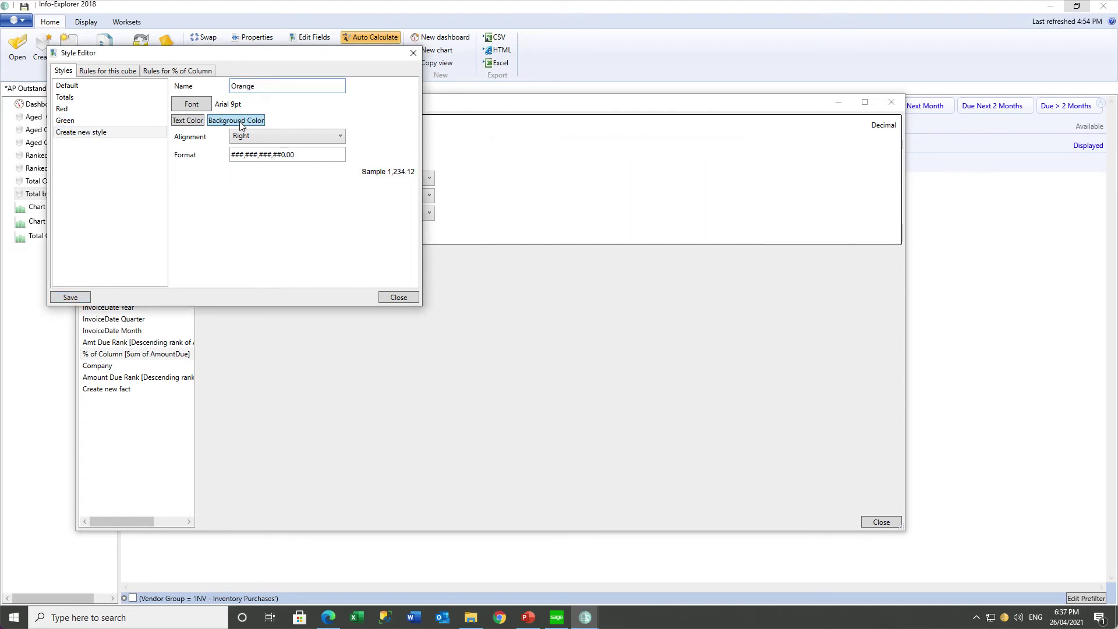
{"action": "left_click", "coordinate": [236, 121]}
{"action": "left_click", "coordinate": [520, 199]}
{"action": "left_click", "coordinate": [558, 303]}
{"action": "left_click", "coordinate": [742, 172]}
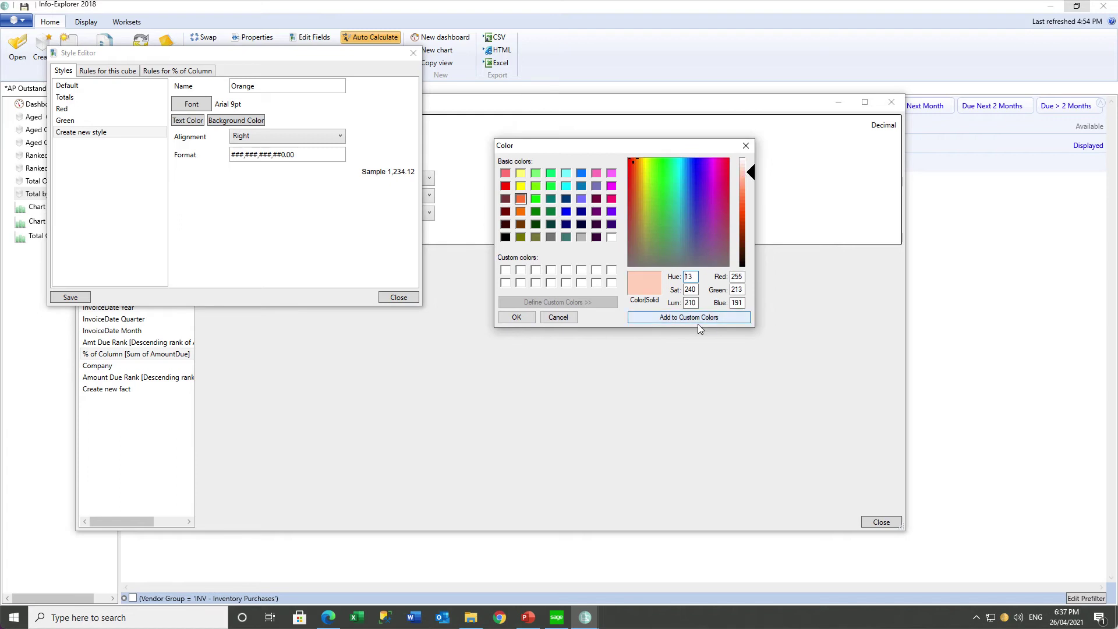
{"action": "left_click", "coordinate": [689, 317]}
{"action": "left_click", "coordinate": [517, 317]}
{"action": "left_click", "coordinate": [71, 298]}
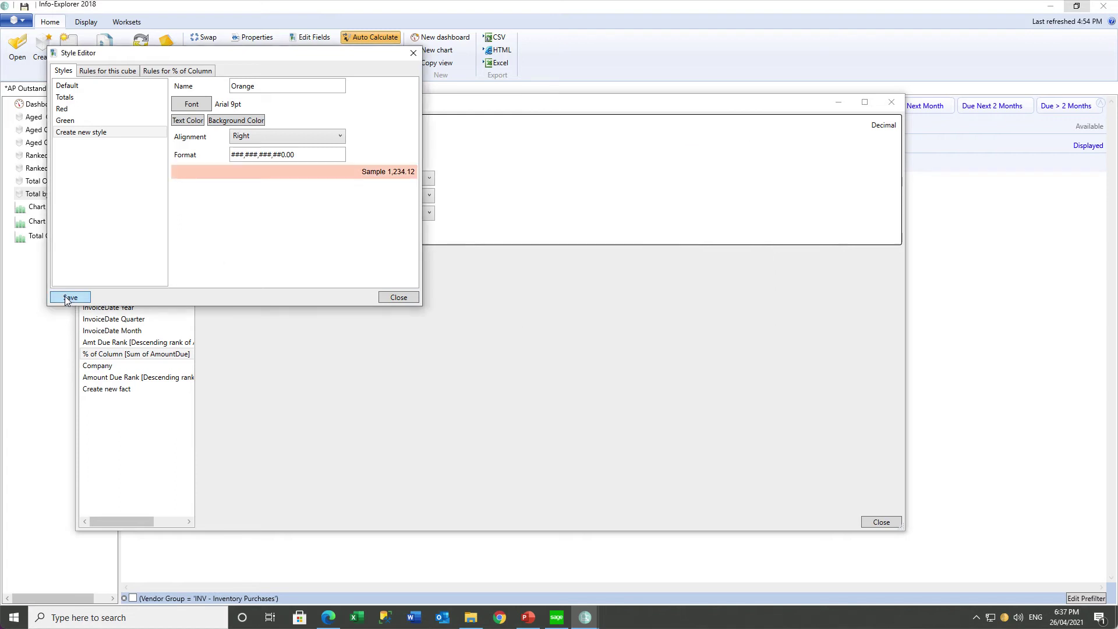
{"action": "left_click", "coordinate": [167, 73]}
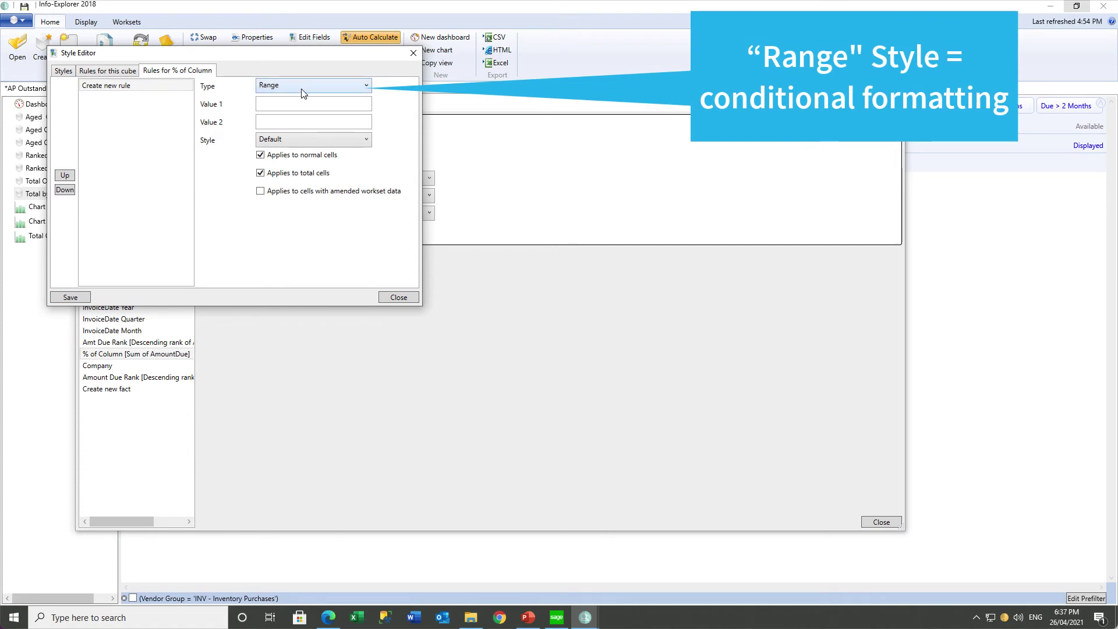
Add a Range rule from 0 to 30 styled Green.
{"action": "left_click", "coordinate": [277, 104]}
{"action": "type", "text": "0"}
{"action": "left_click", "coordinate": [274, 119]}
{"action": "type", "text": "30"}
{"action": "left_click", "coordinate": [366, 139]}
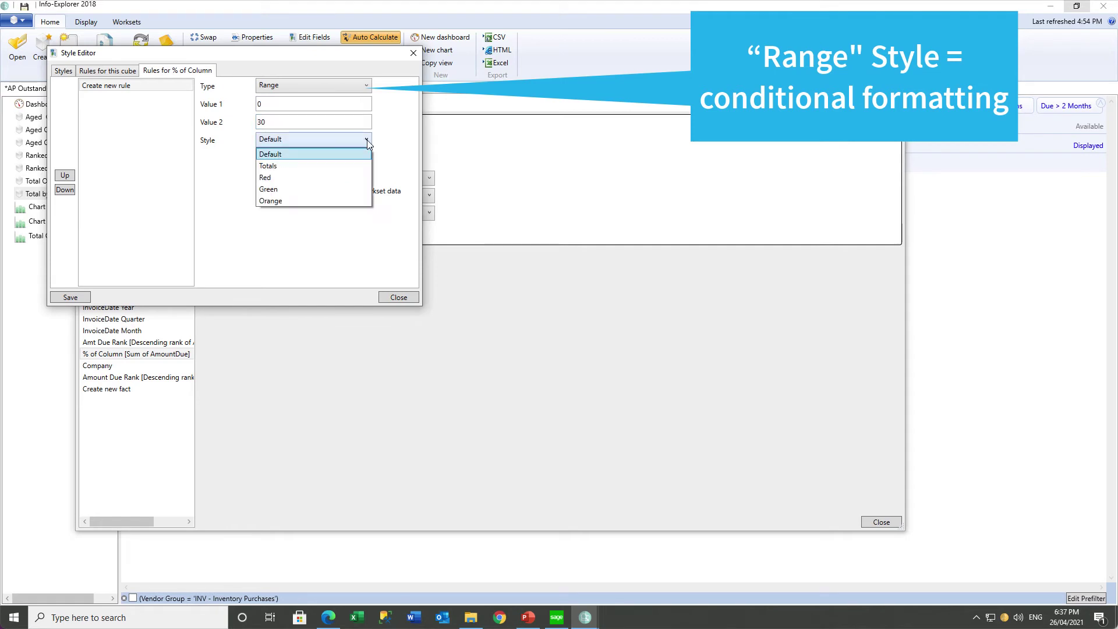
{"action": "left_click", "coordinate": [310, 187]}
{"action": "left_click", "coordinate": [277, 86]}
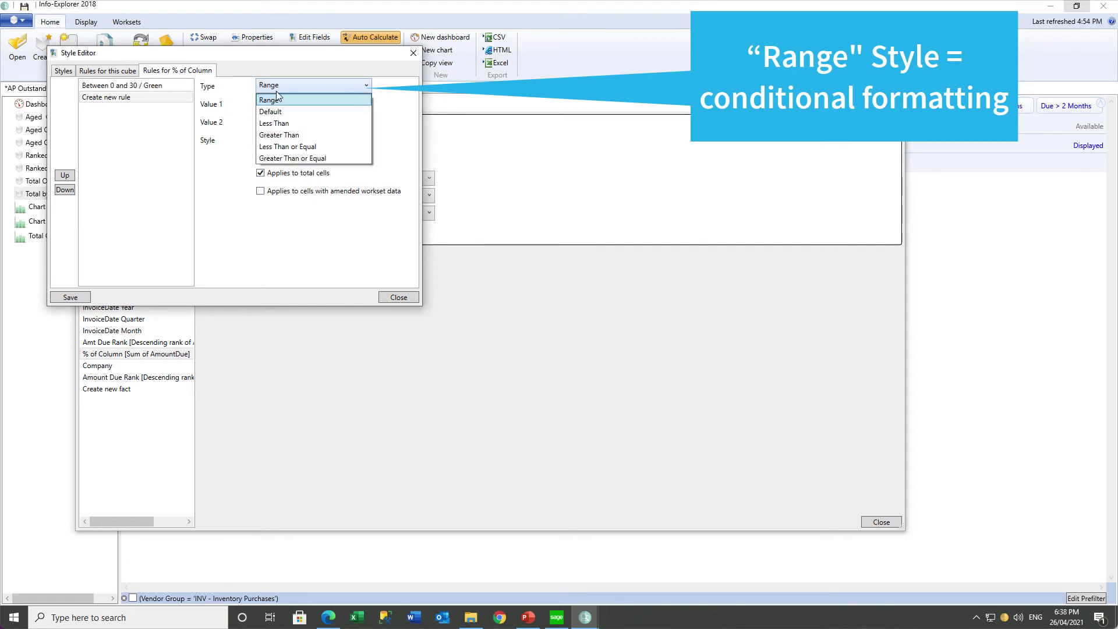
Add a Range rule from 30 to 50 styled Orange.
{"action": "left_click", "coordinate": [277, 98]}
{"action": "left_click", "coordinate": [266, 104]}
{"action": "type", "text": "30"}
{"action": "key", "text": "Tab"}
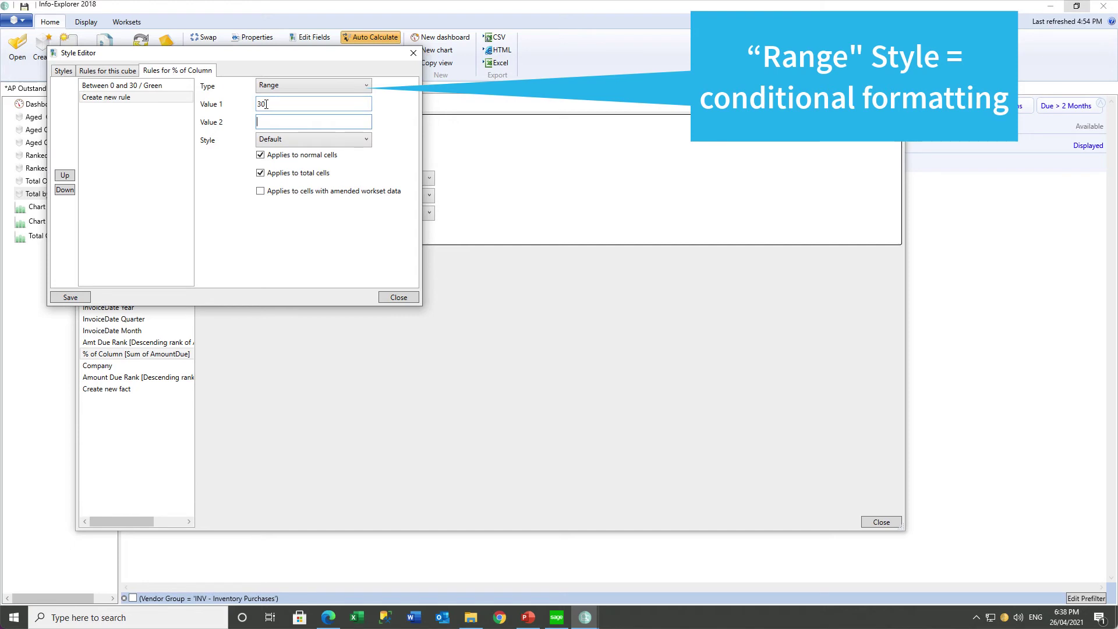
{"action": "type", "text": "50"}
{"action": "key", "text": "Tab"}
{"action": "left_click", "coordinate": [272, 141]}
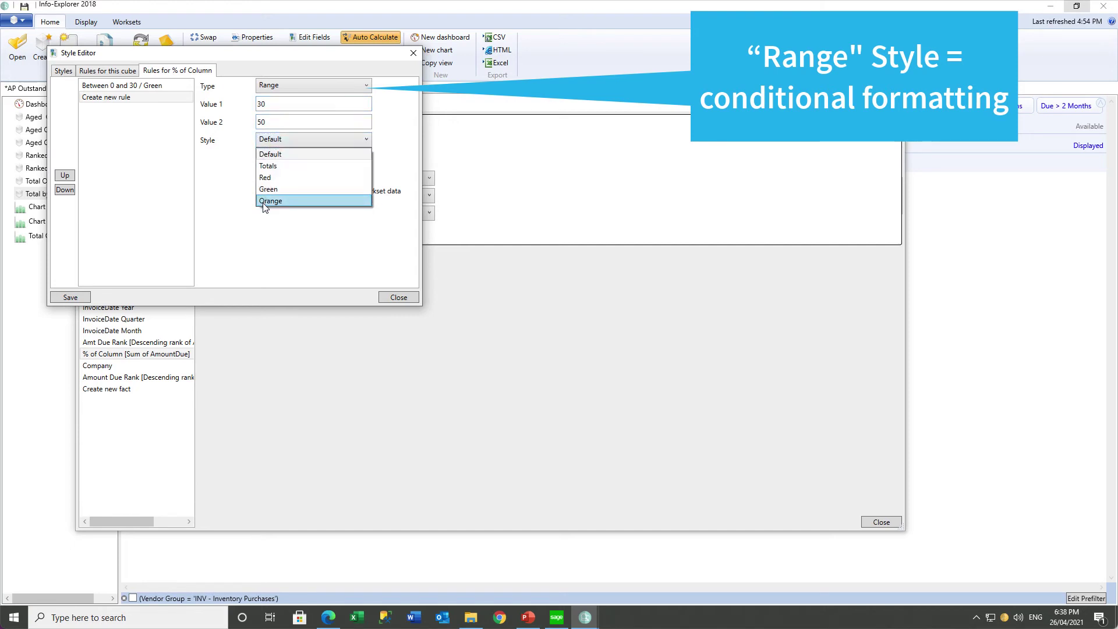
{"action": "left_click", "coordinate": [265, 202]}
{"action": "left_click", "coordinate": [70, 297]}
Add a Greater Than 50 rule styled Red and close the style rules.
{"action": "left_click", "coordinate": [120, 109]}
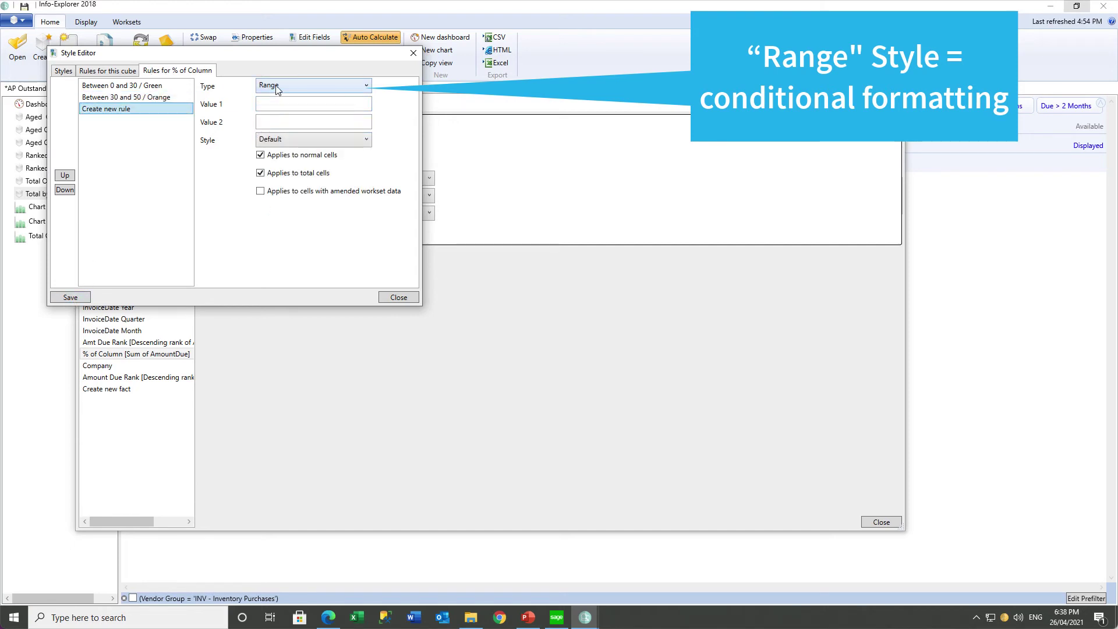
{"action": "left_click", "coordinate": [275, 88]}
{"action": "left_click", "coordinate": [272, 137]}
{"action": "left_click", "coordinate": [268, 105]}
{"action": "type", "text": "50"}
{"action": "key", "text": "Tab"}
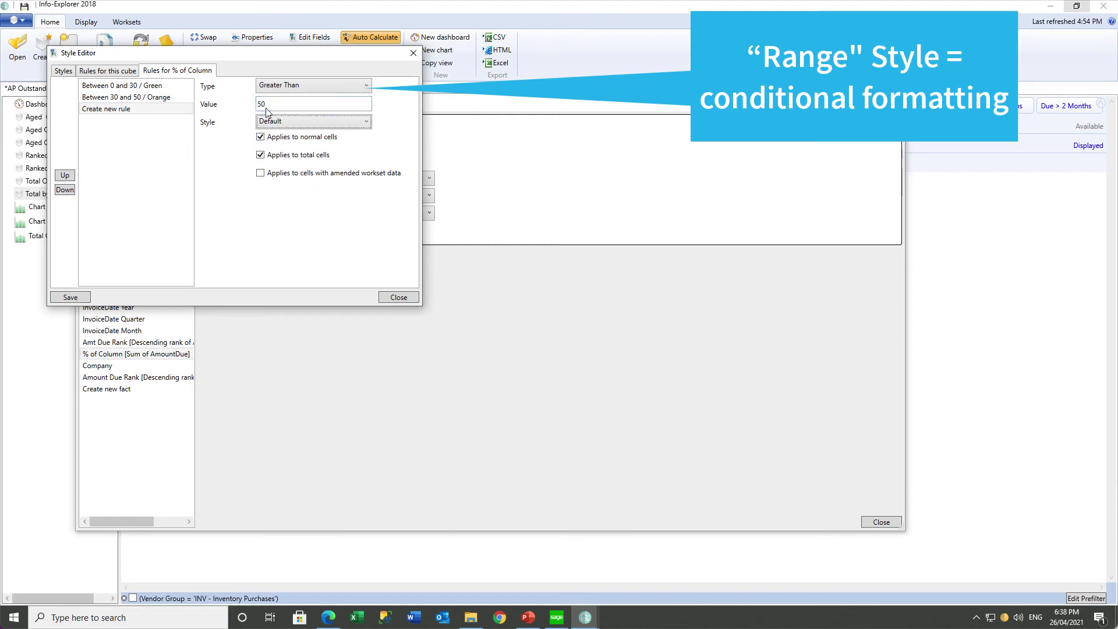
{"action": "left_click", "coordinate": [268, 125]}
{"action": "left_click", "coordinate": [261, 163]}
{"action": "left_click", "coordinate": [70, 297]}
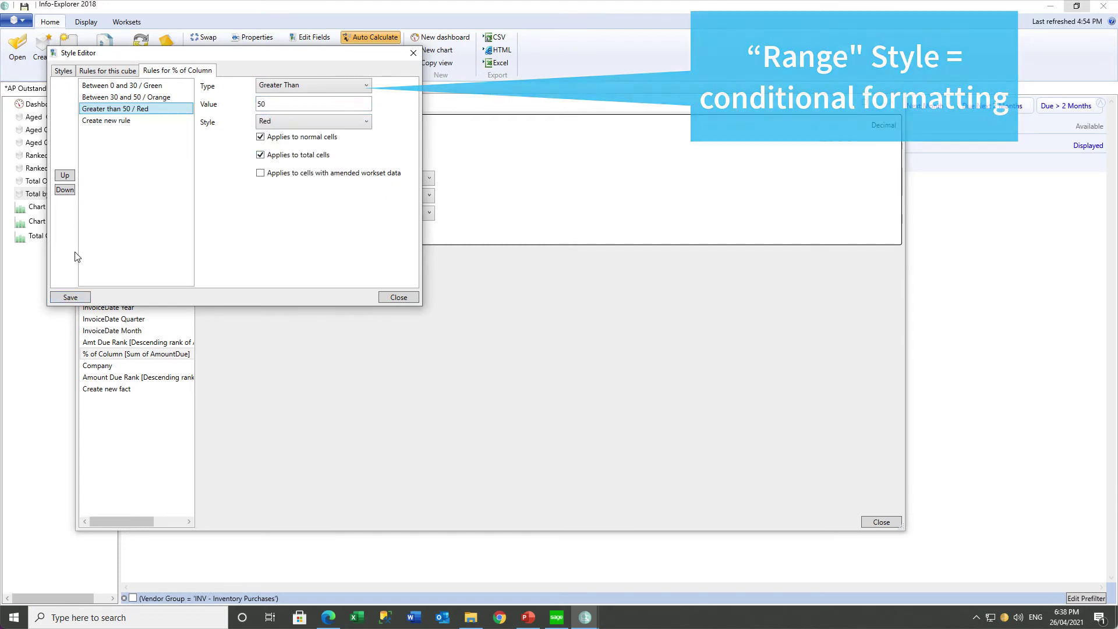
{"action": "left_click", "coordinate": [399, 297]}
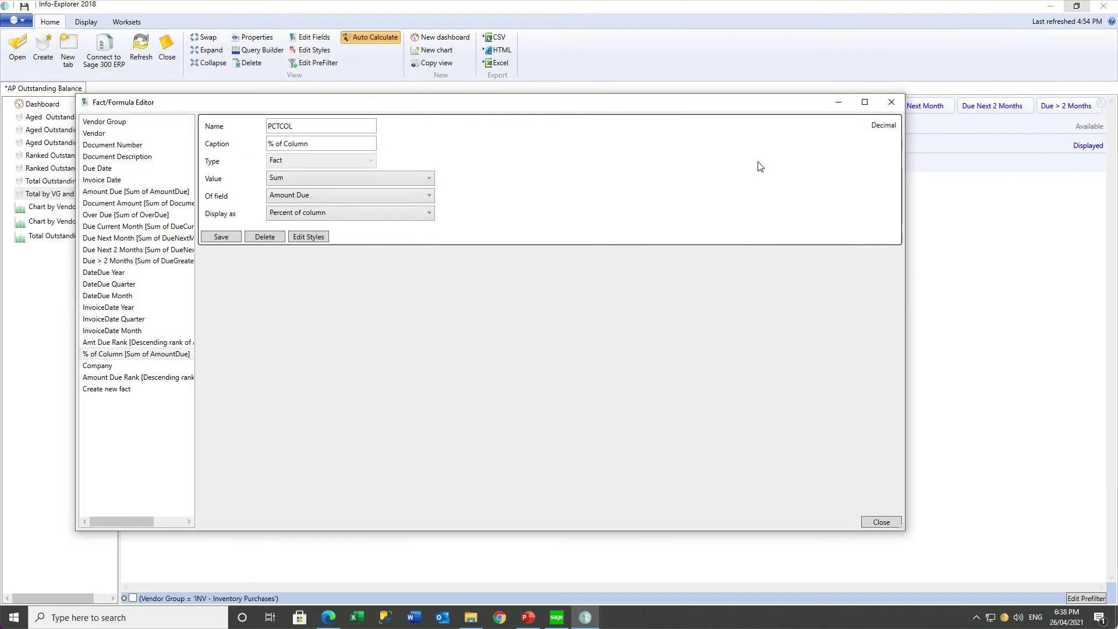
Close the Fact/Formula Editor to view the colour-coded % of Column cells.
{"action": "left_click", "coordinate": [891, 101]}
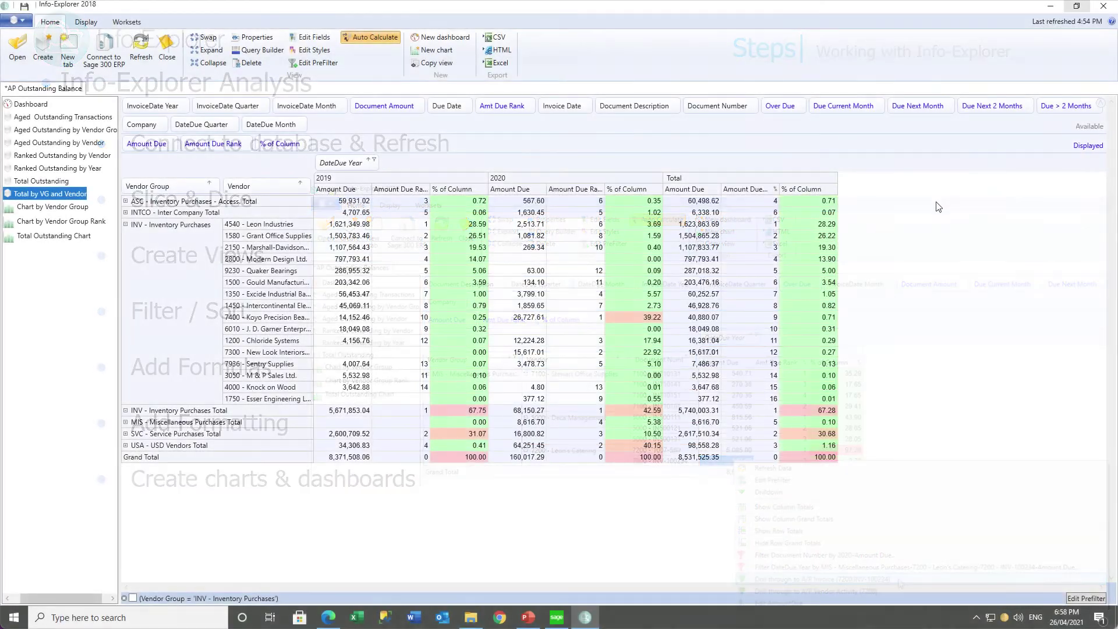
{"action": "left_click", "coordinate": [374, 164]}
Filter DateDue Year to 2020 only and hide the column grand totals.
{"action": "left_click", "coordinate": [340, 217]}
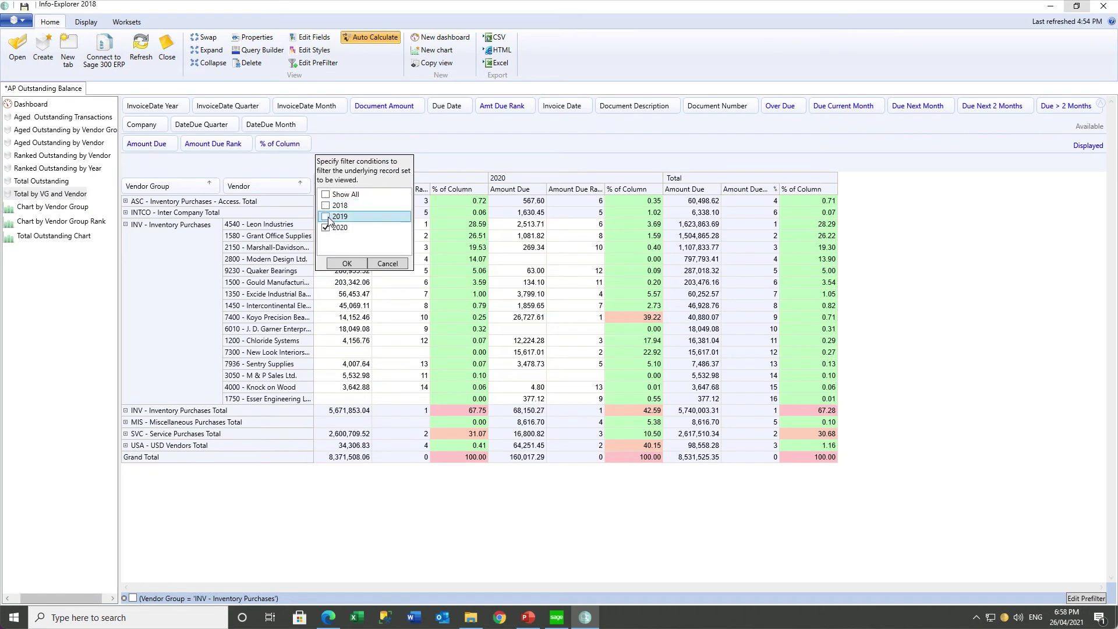
{"action": "left_click", "coordinate": [339, 264]}
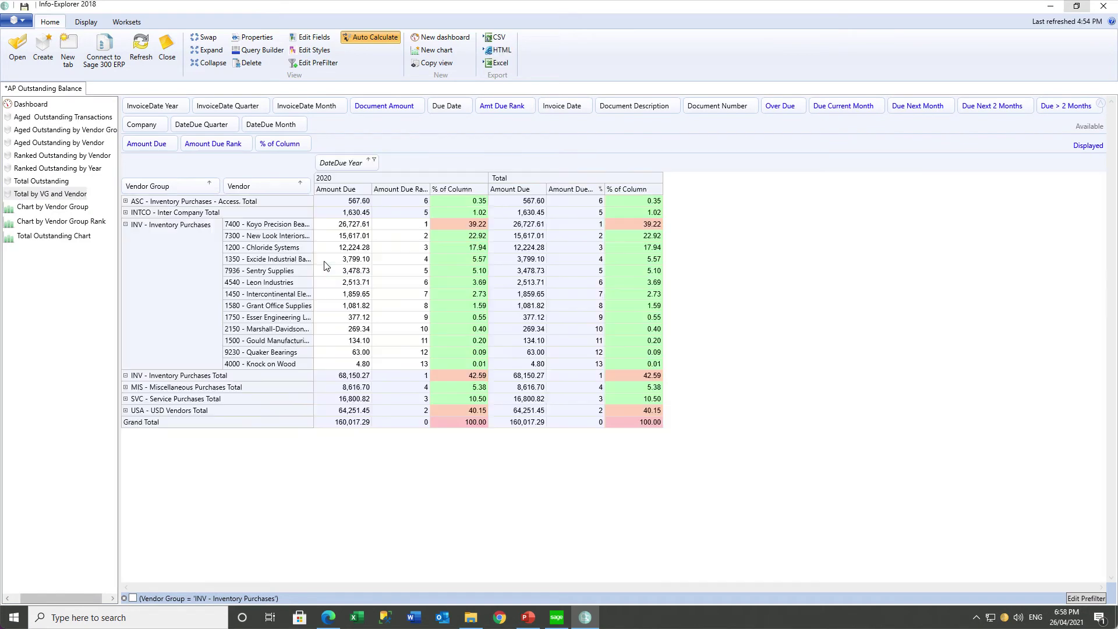
{"action": "left_click", "coordinate": [86, 22]}
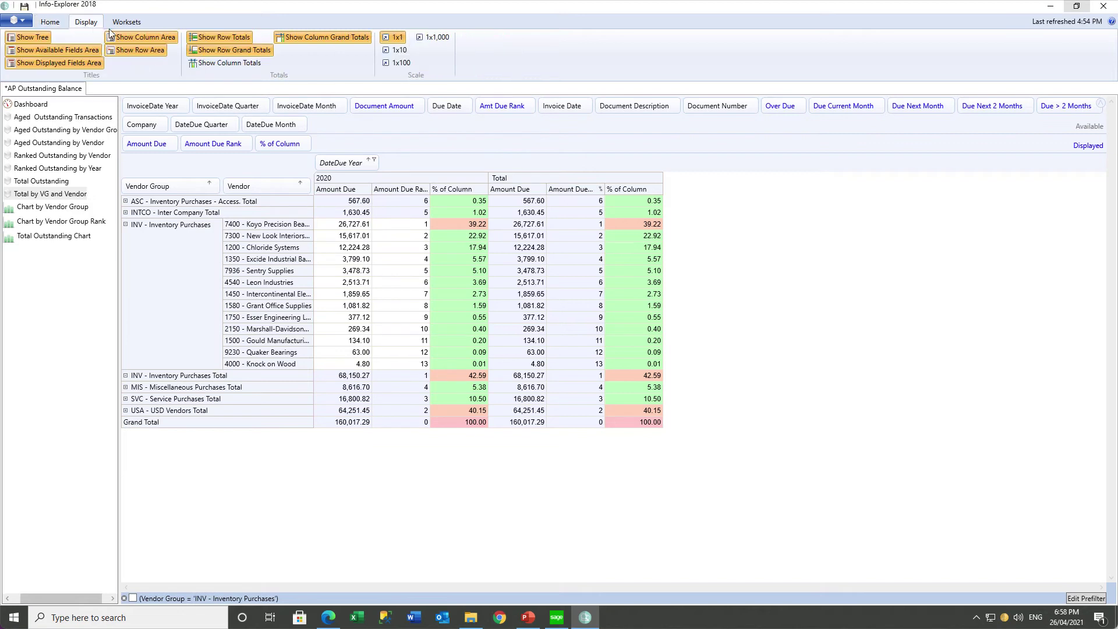
{"action": "left_click", "coordinate": [313, 42]}
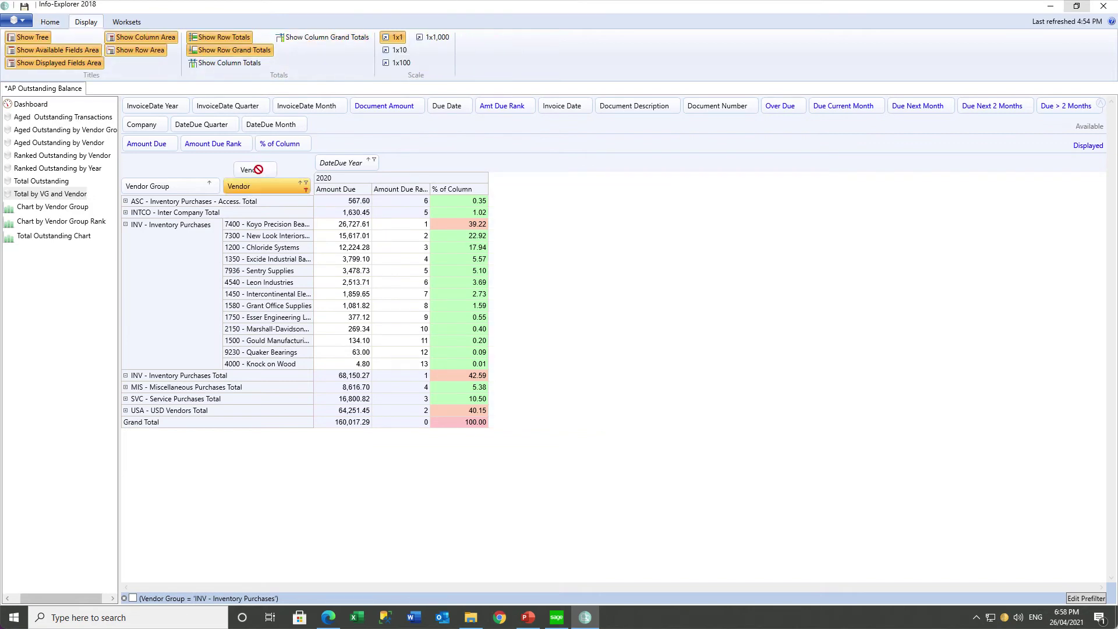
Remove Vendor and Amount Due Rank from the pivot and chart it in a new chart.
{"action": "left_click_drag", "start_coordinate": [258, 170], "coordinate": [298, 127]}
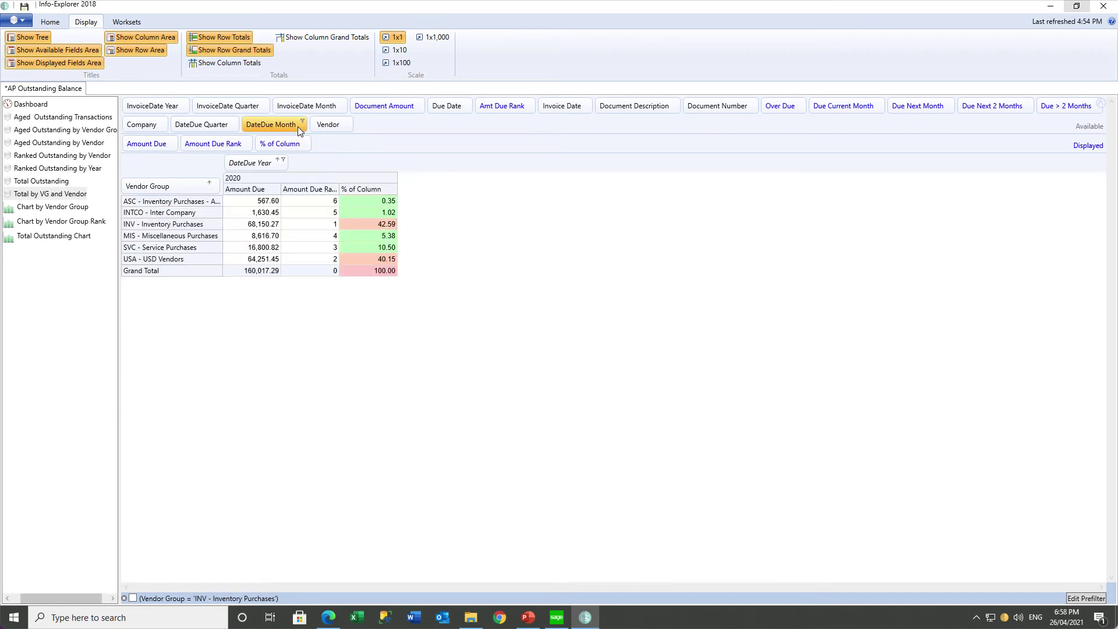
{"action": "left_click", "coordinate": [200, 147]}
{"action": "left_click_drag", "start_coordinate": [201, 148], "coordinate": [247, 125]}
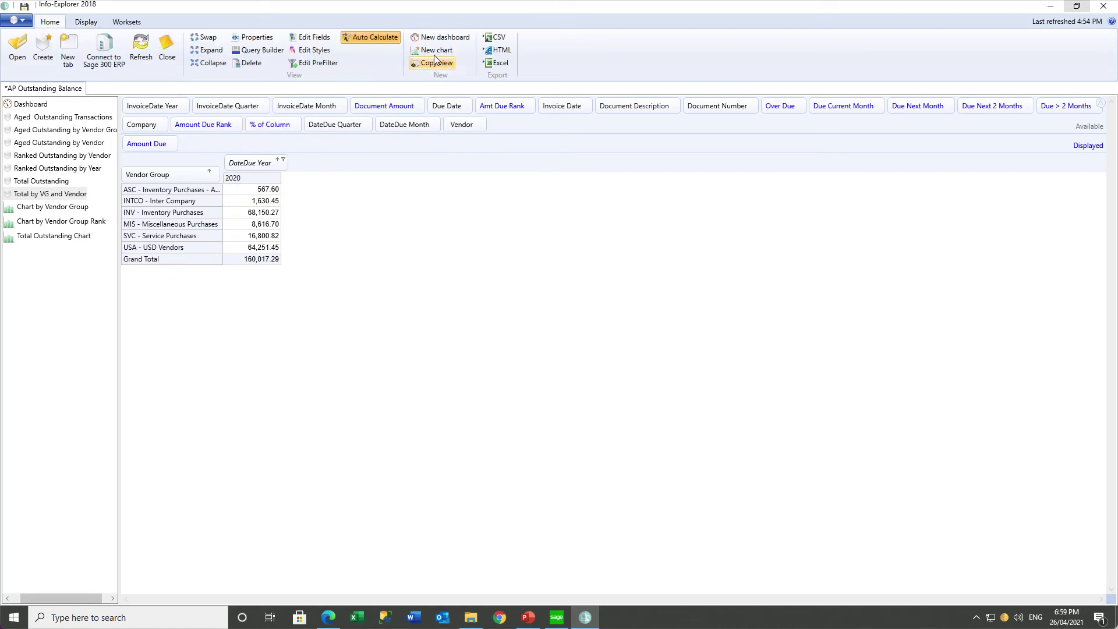
{"action": "left_click", "coordinate": [435, 51]}
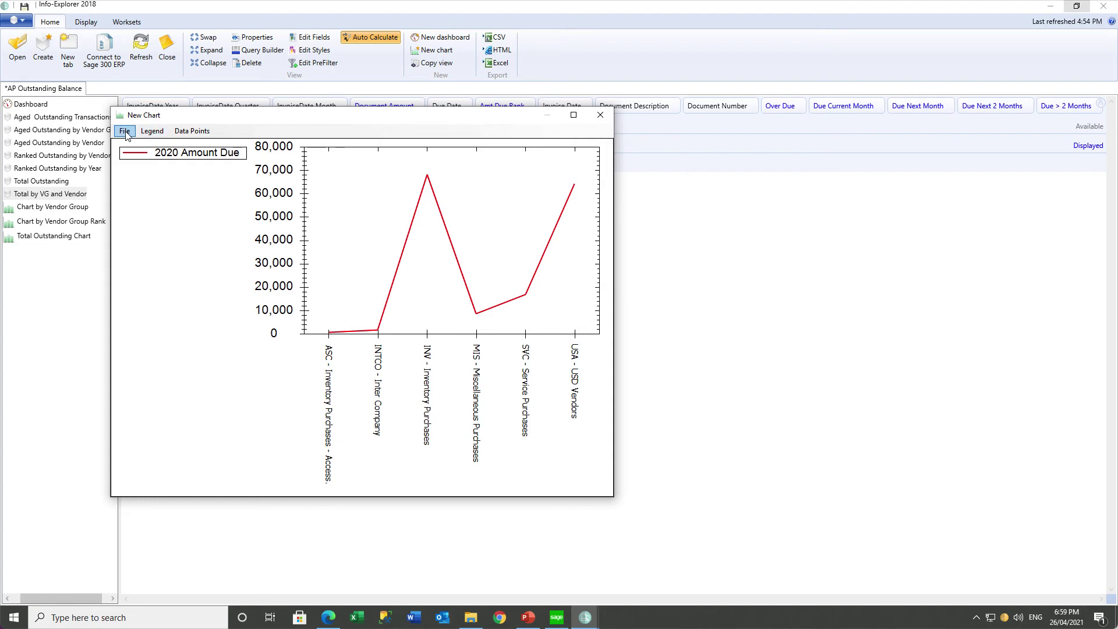
Switch the chart from a line to a bar chart, then to a pie chart.
{"action": "left_click", "coordinate": [125, 131]}
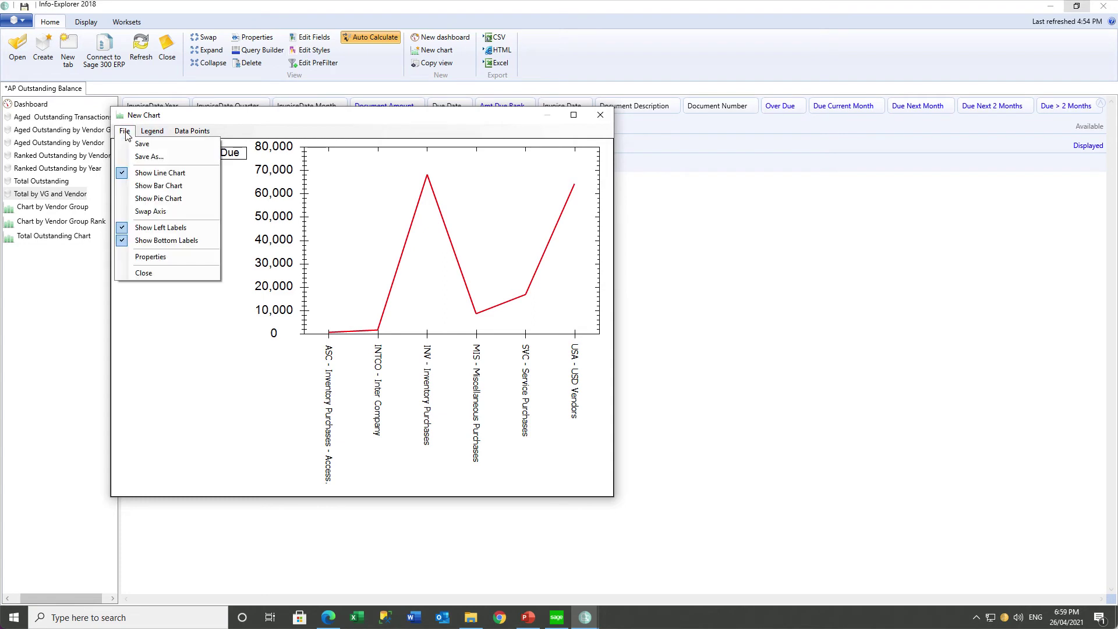
{"action": "left_click", "coordinate": [148, 189]}
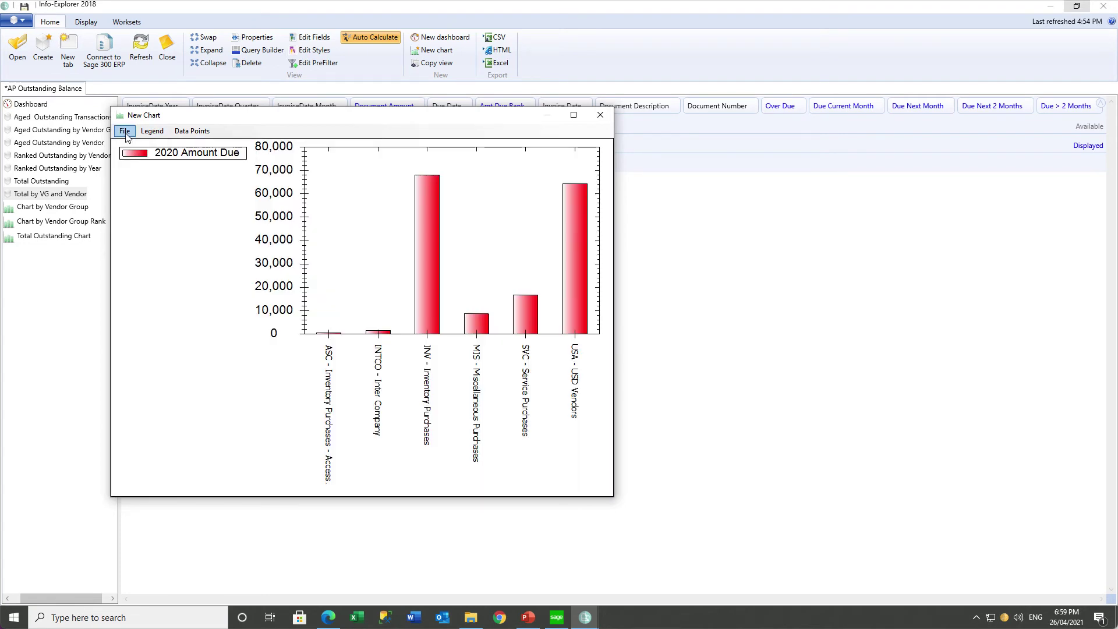
{"action": "left_click", "coordinate": [124, 131]}
{"action": "left_click", "coordinate": [140, 200]}
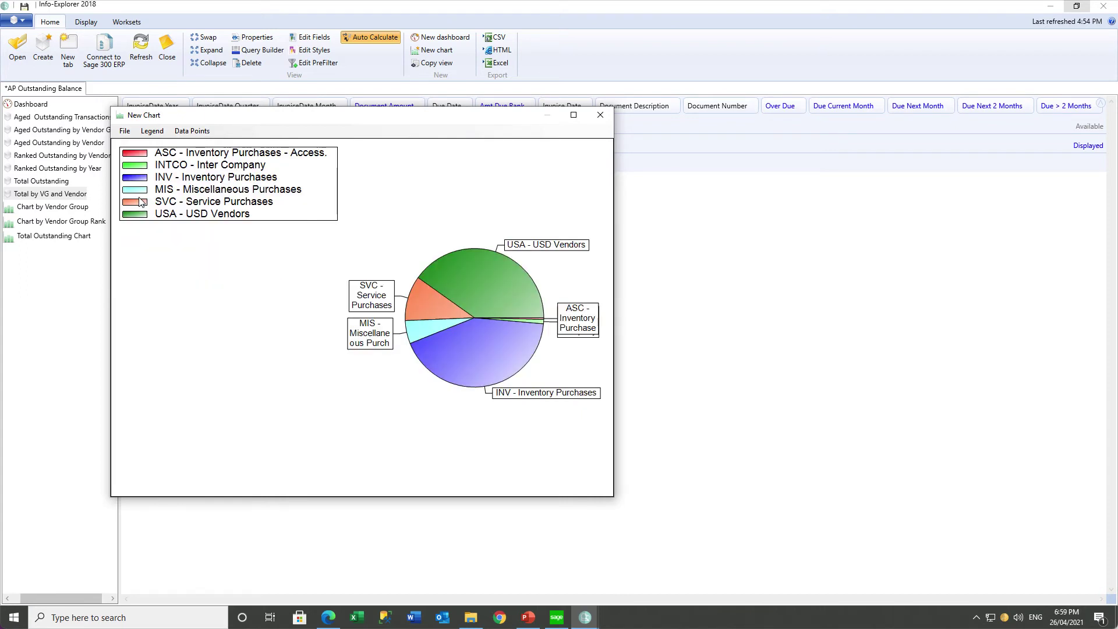
Save the pie chart as 'Pie by vendor group'.
{"action": "left_click", "coordinate": [125, 131]}
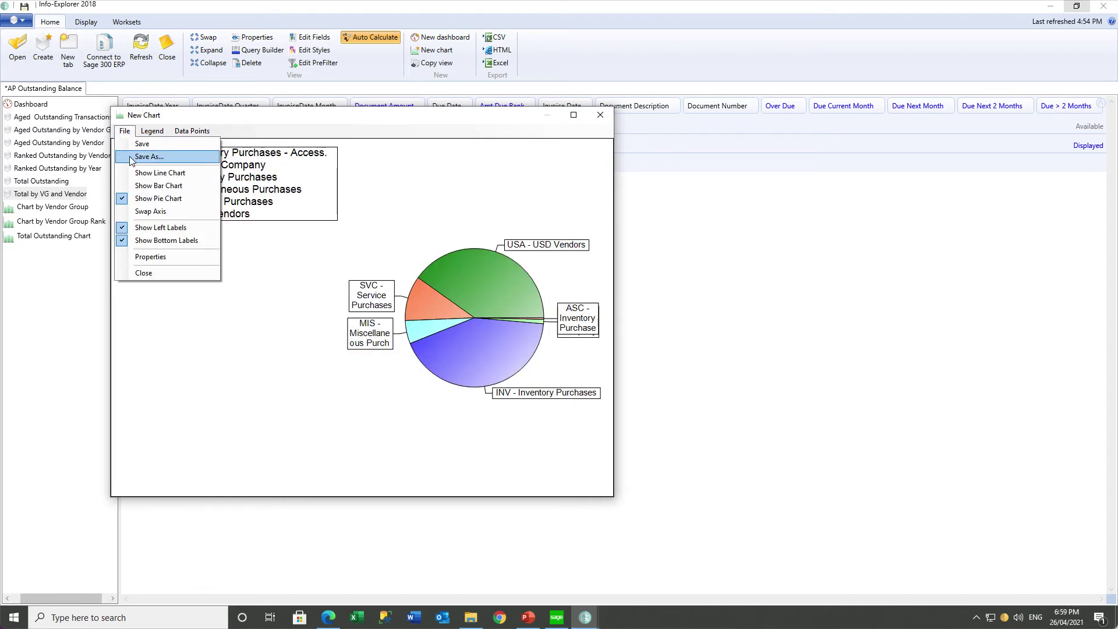
{"action": "left_click", "coordinate": [131, 156]}
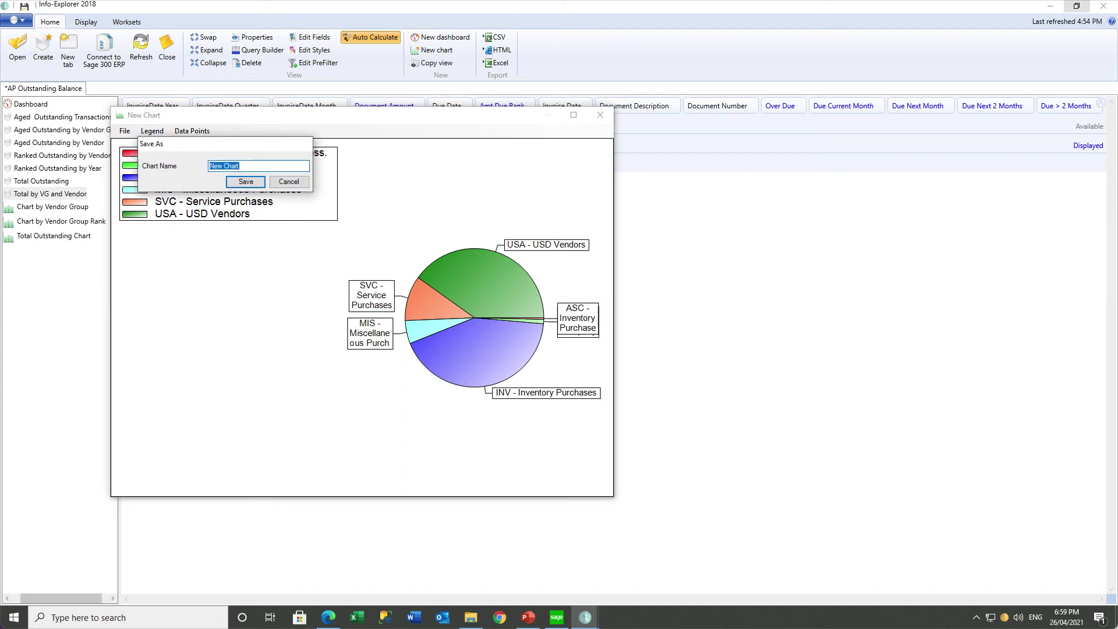
{"action": "type", "text": "Pie by vendor group"}
{"action": "key", "text": "Return"}
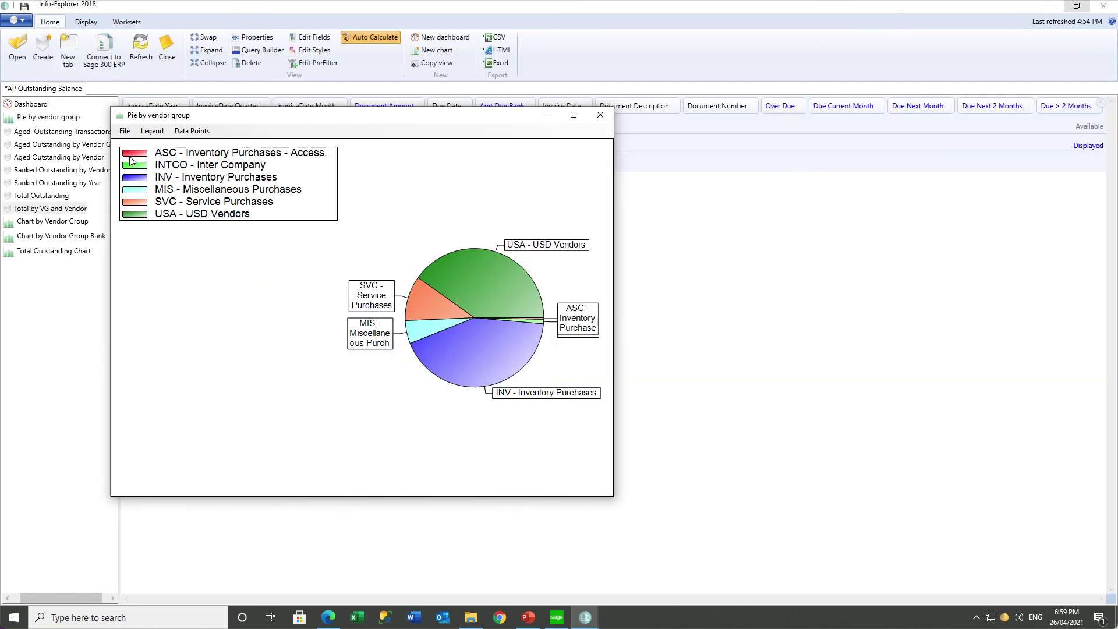
{"action": "left_click", "coordinate": [30, 105]}
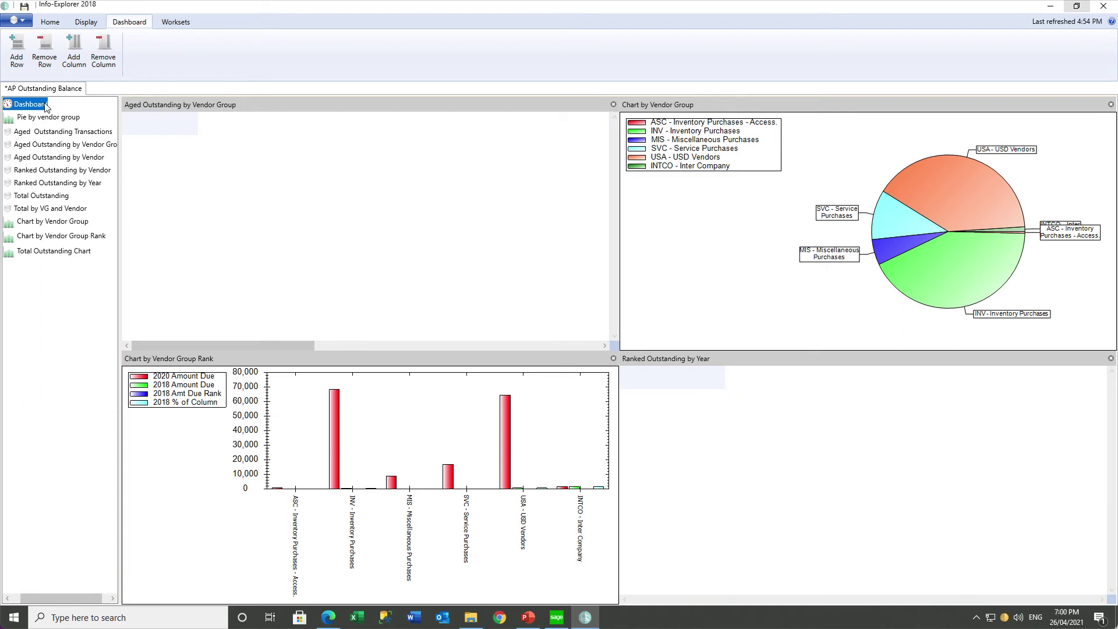
Build a new dashboard with the Pie by vendor group chart, Total Outstanding and Total by VG and Vendor grids.
{"action": "left_click", "coordinate": [52, 23]}
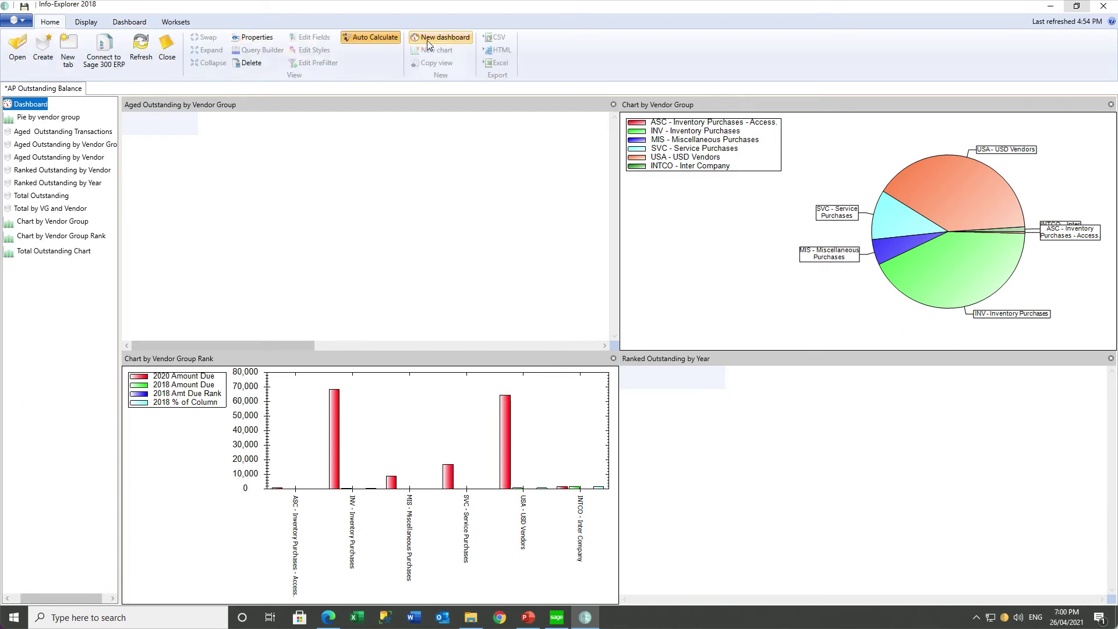
{"action": "left_click", "coordinate": [428, 40]}
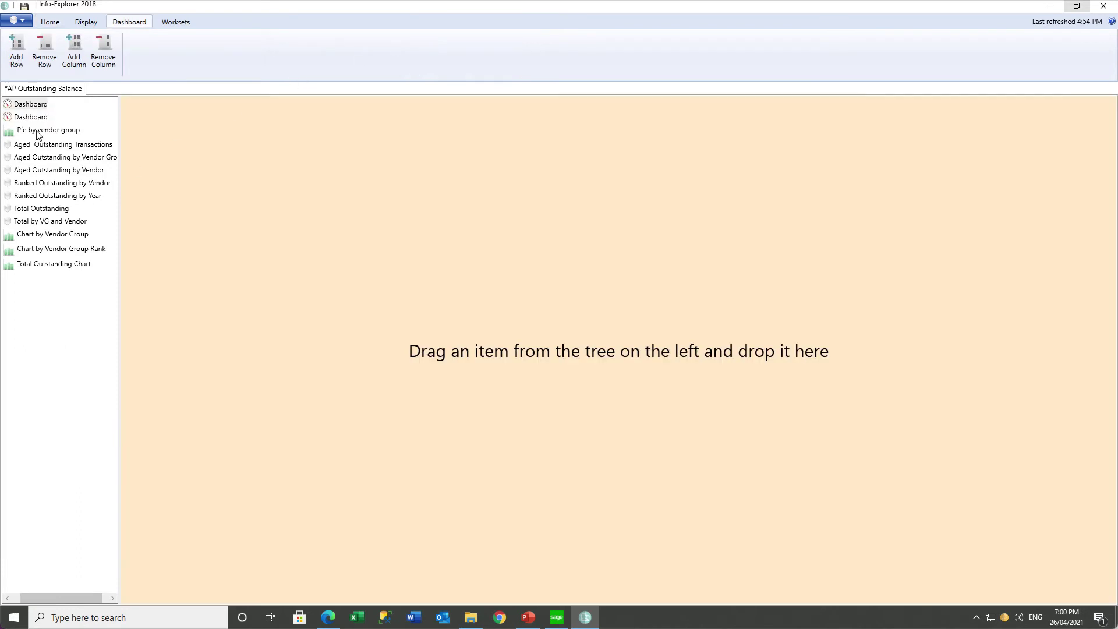
{"action": "left_click_drag", "start_coordinate": [37, 134], "coordinate": [247, 149]}
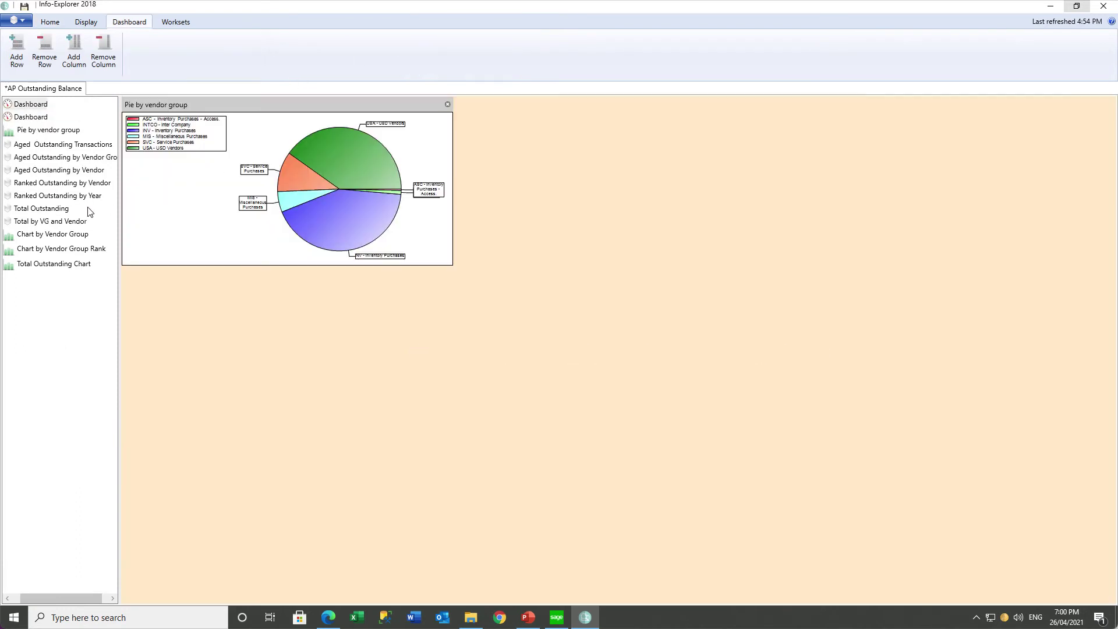
{"action": "left_click_drag", "start_coordinate": [52, 212], "coordinate": [674, 176]}
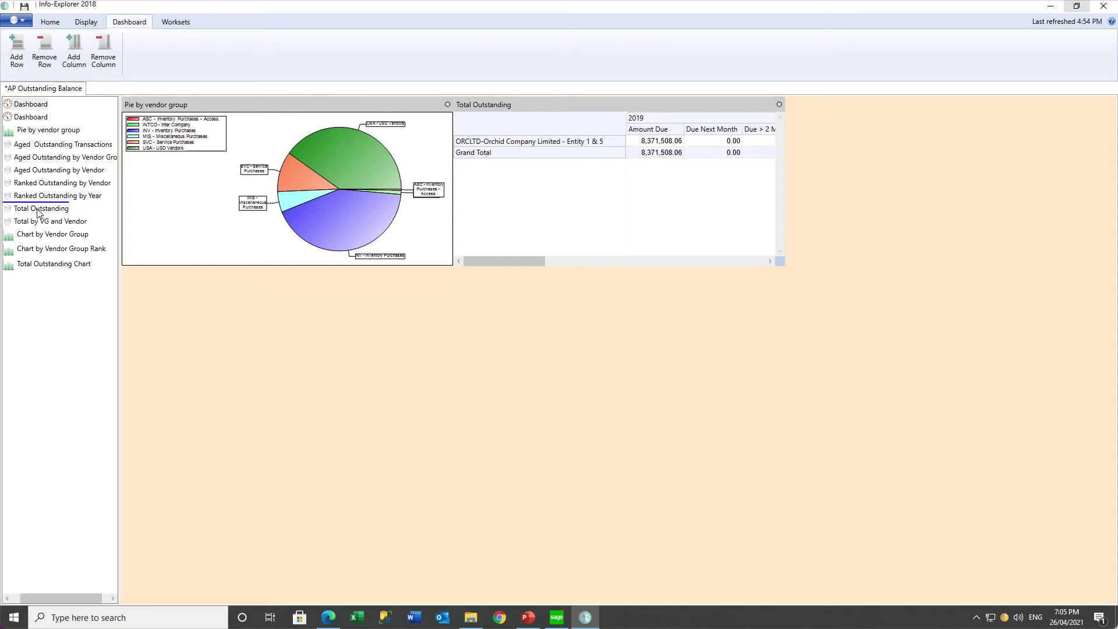
{"action": "left_click_drag", "start_coordinate": [37, 224], "coordinate": [713, 330]}
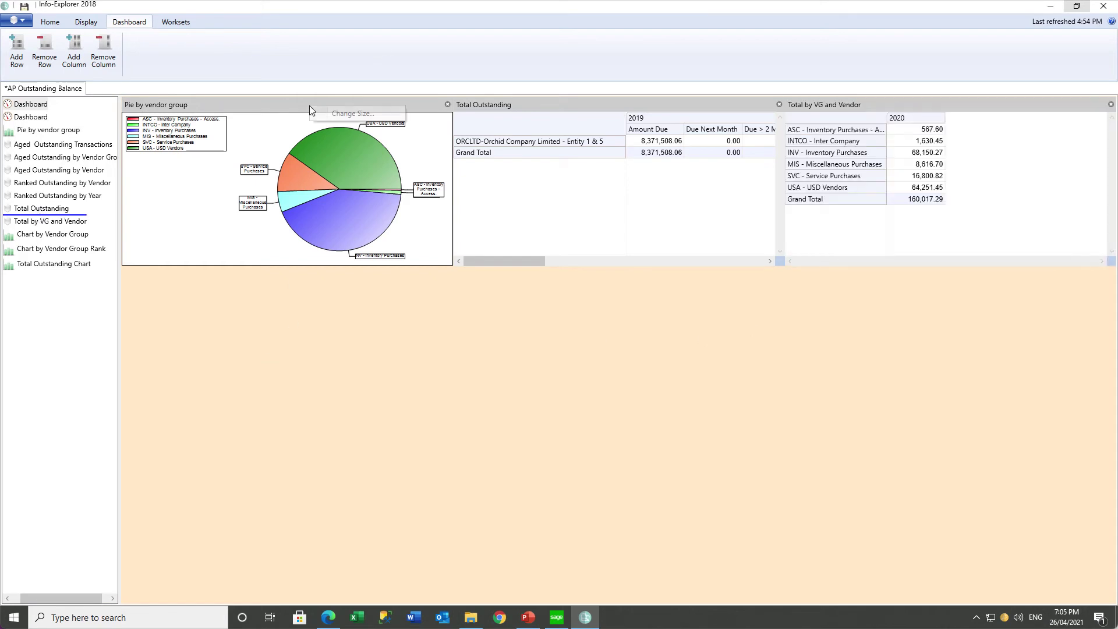
Make the pie panel full width, widen Total Outstanding, and stretch Total by VG and Vendor full width.
{"action": "left_click", "coordinate": [340, 119]}
{"action": "left_click", "coordinate": [363, 119]}
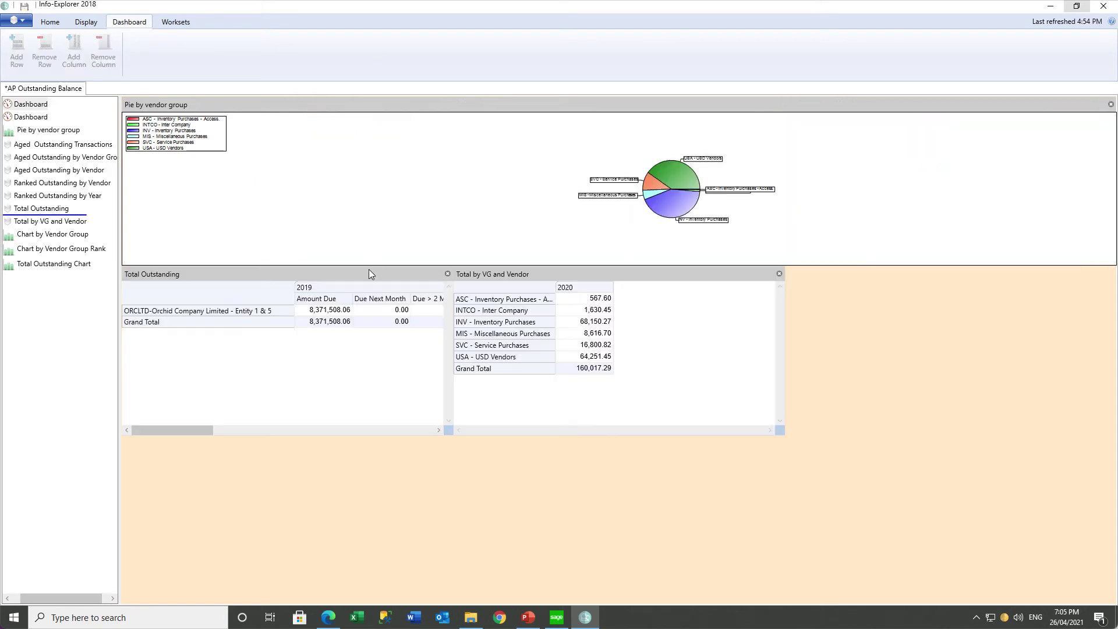
{"action": "right_click", "coordinate": [354, 274]}
{"action": "left_click", "coordinate": [366, 284]}
{"action": "left_click", "coordinate": [395, 294]}
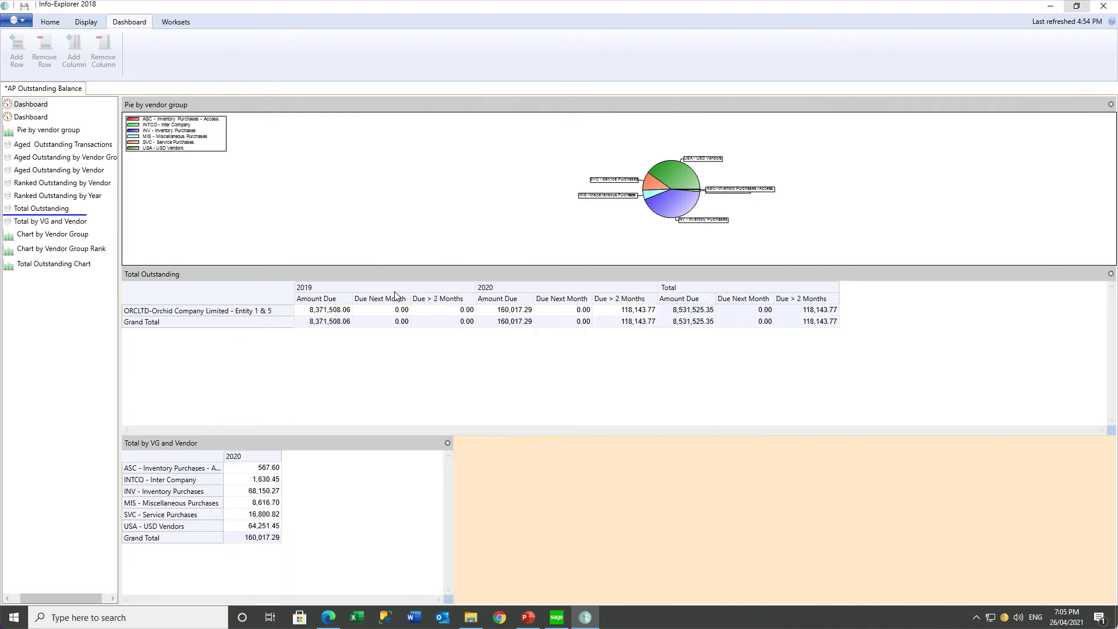
{"action": "right_click", "coordinate": [298, 441]}
{"action": "left_click", "coordinate": [341, 447]}
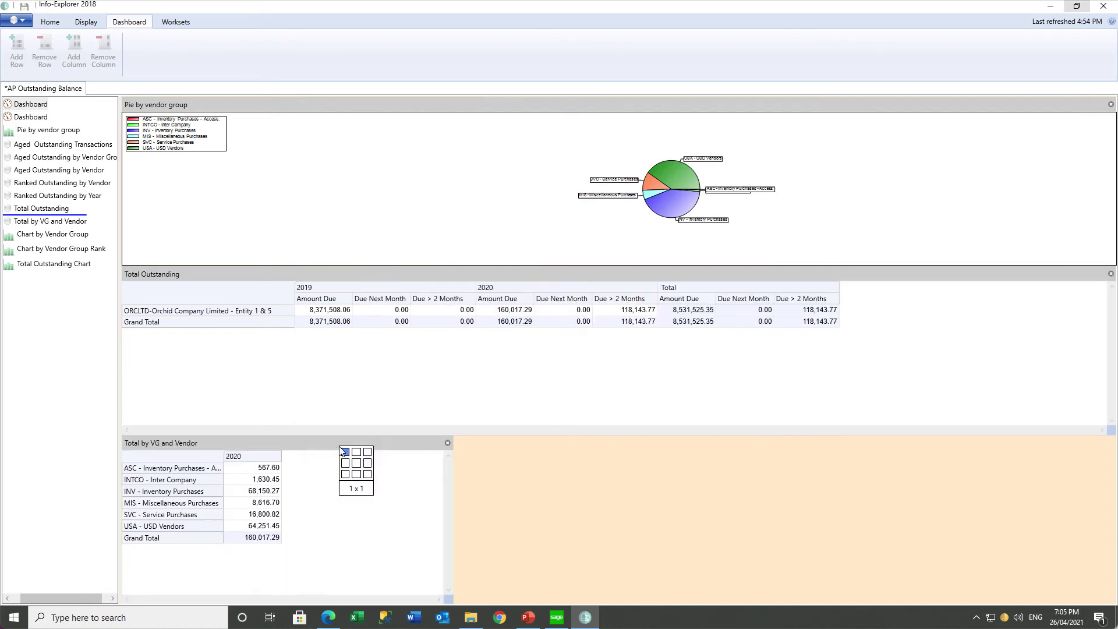
{"action": "left_click", "coordinate": [363, 458]}
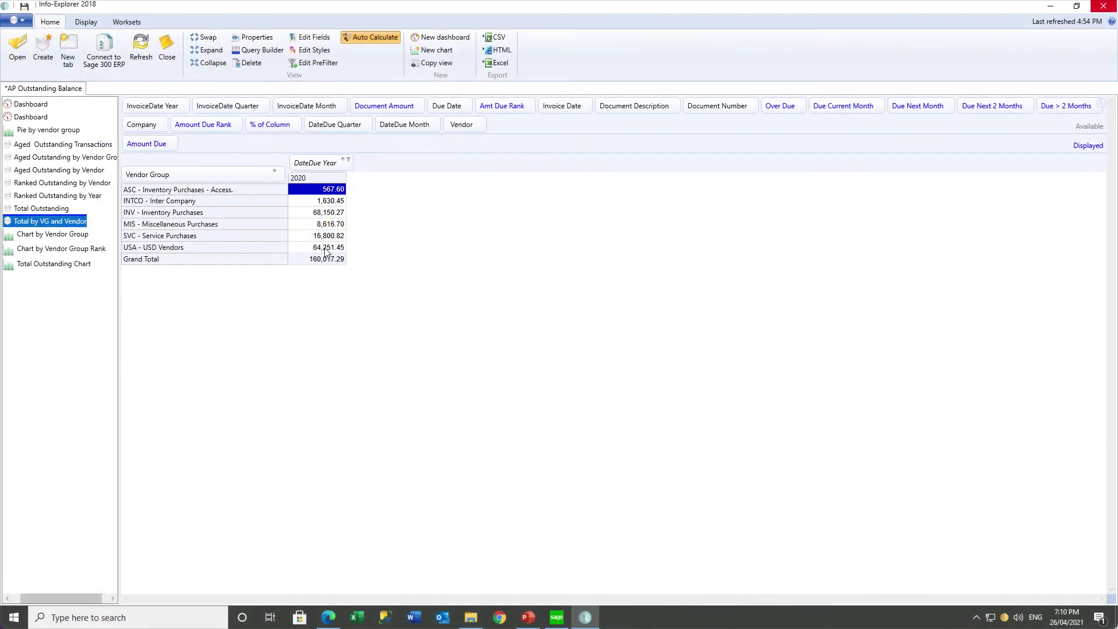
Drill down into the nine USA – USD Vendors records behind 64,251.45, widen the window, then close it.
{"action": "right_click", "coordinate": [326, 251]}
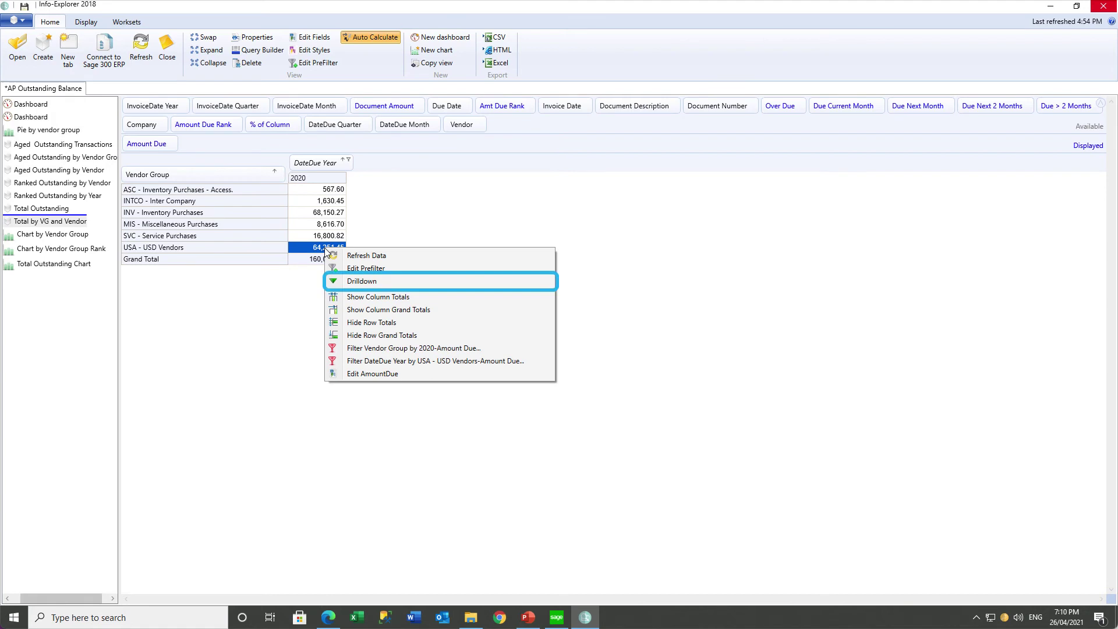
{"action": "left_click", "coordinate": [350, 283]}
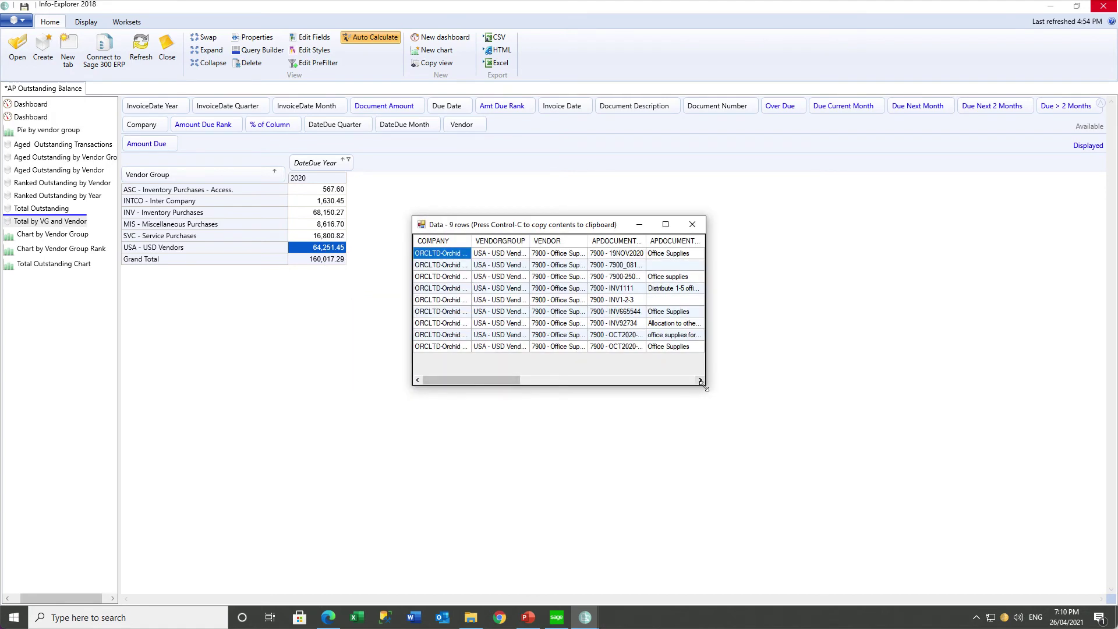
{"action": "left_click_drag", "start_coordinate": [704, 383], "coordinate": [917, 408]}
{"action": "left_click_drag", "start_coordinate": [551, 399], "coordinate": [468, 373]}
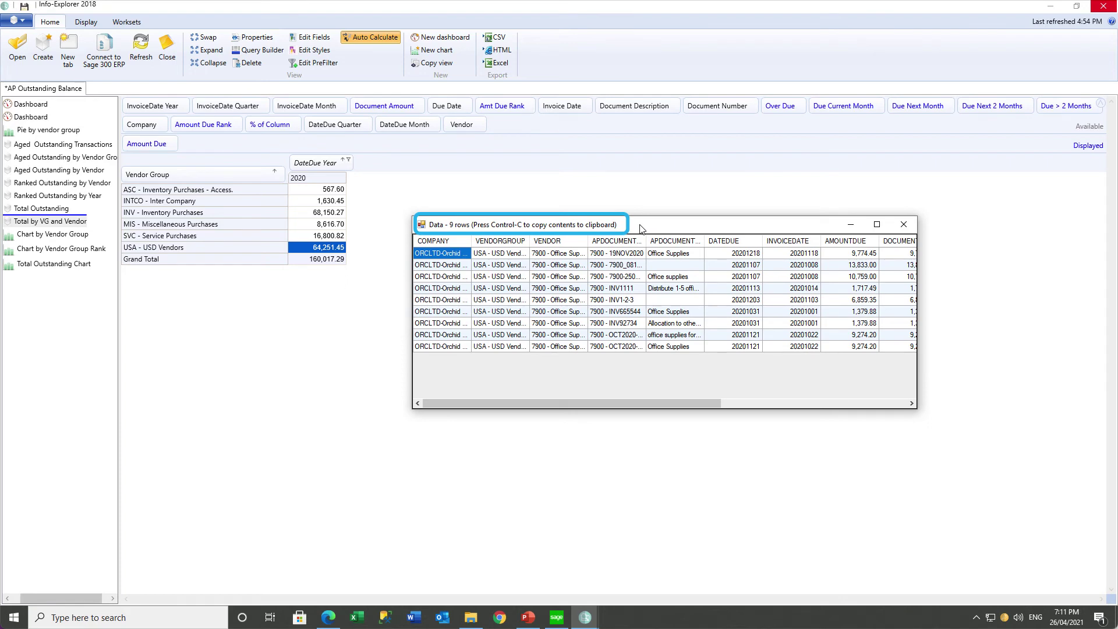
{"action": "left_click", "coordinate": [909, 229]}
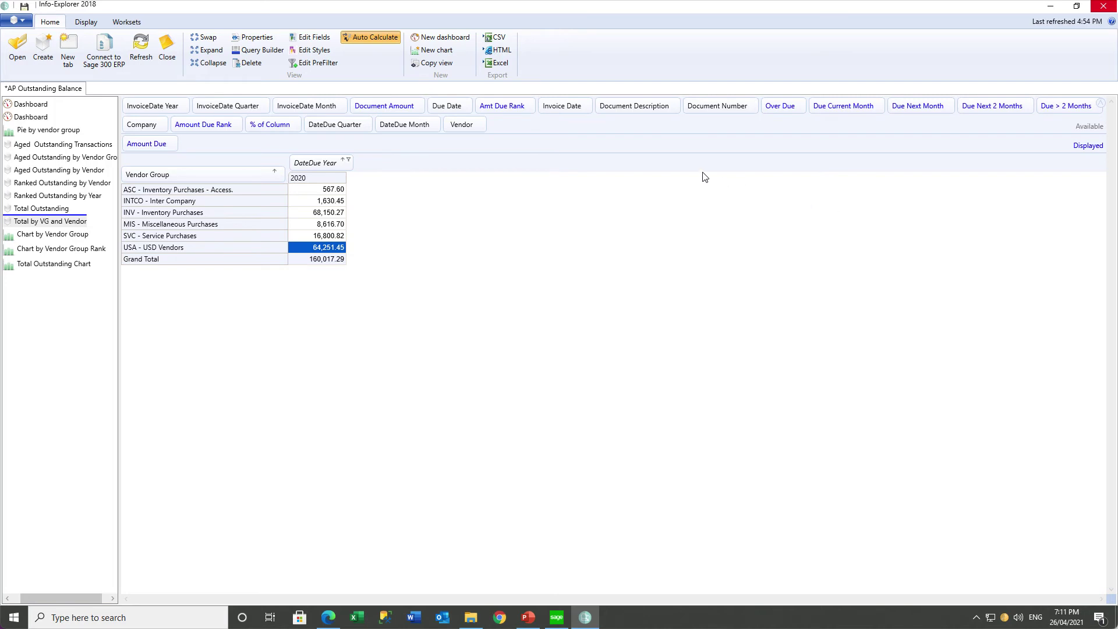
Add Vendor, then Document Number, as row levels under Vendor Group, and select invoice IN730189's 14,810.31.
{"action": "left_click_drag", "start_coordinate": [463, 125], "coordinate": [262, 183]}
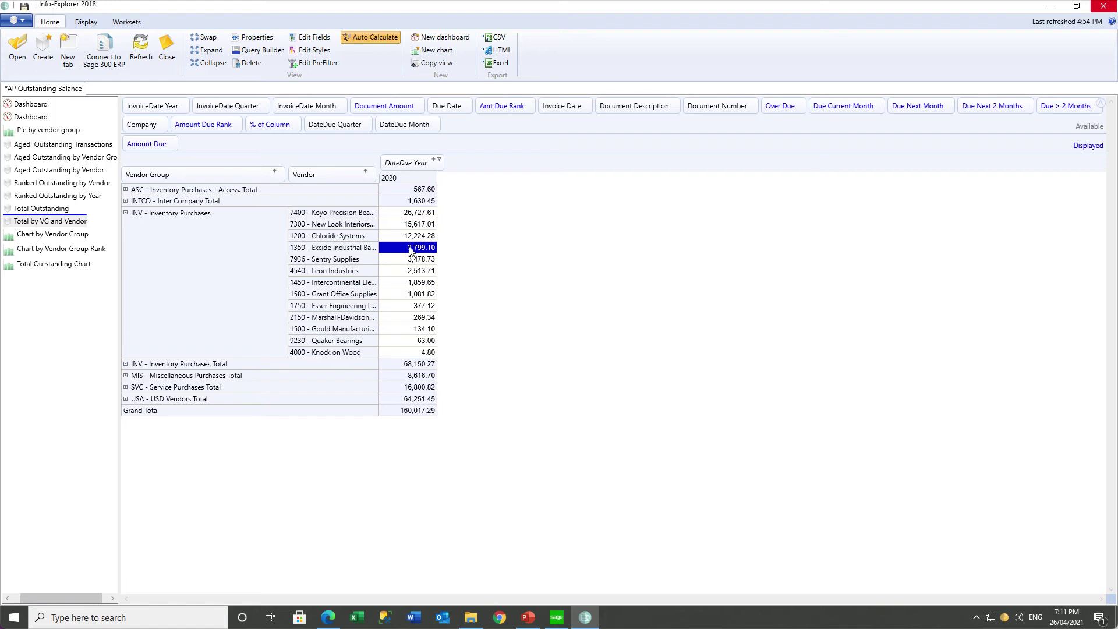
{"action": "left_click_drag", "start_coordinate": [719, 108], "coordinate": [359, 177]}
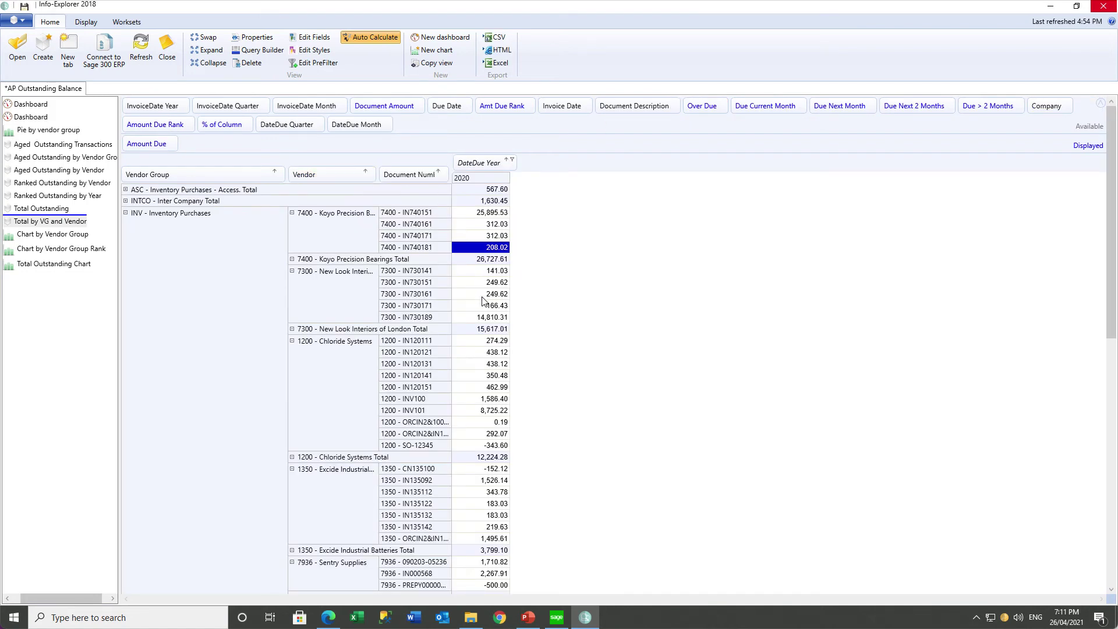
{"action": "left_click", "coordinate": [482, 319]}
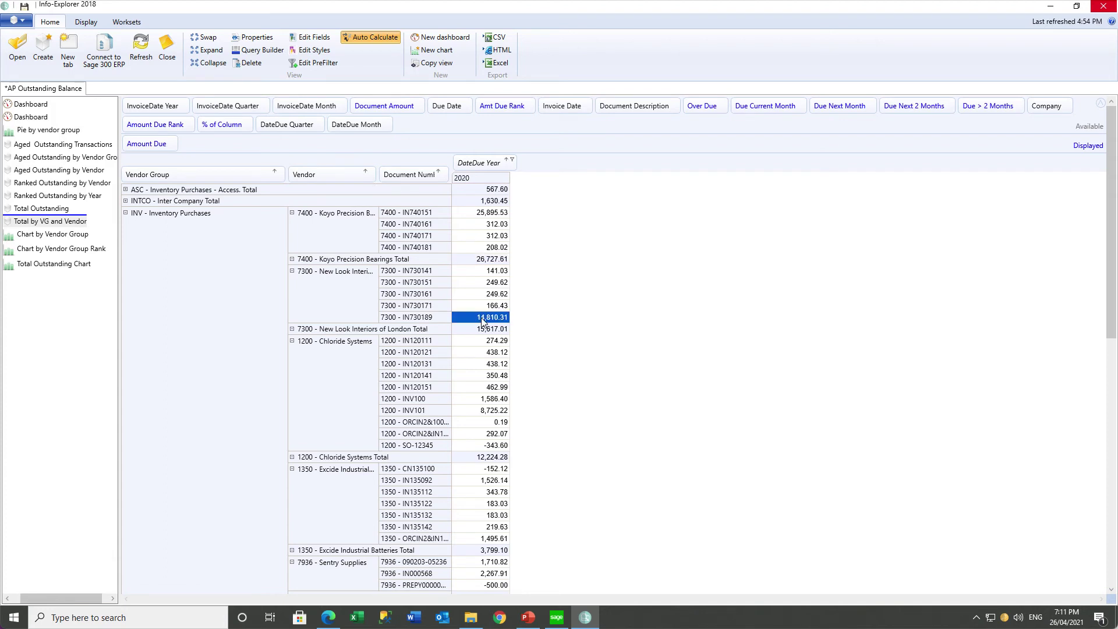
Drill through 14,810.31 to A/P Vendor Activity for vendor 7300, signing in to ORCLTD with the password.
{"action": "right_click", "coordinate": [482, 321]}
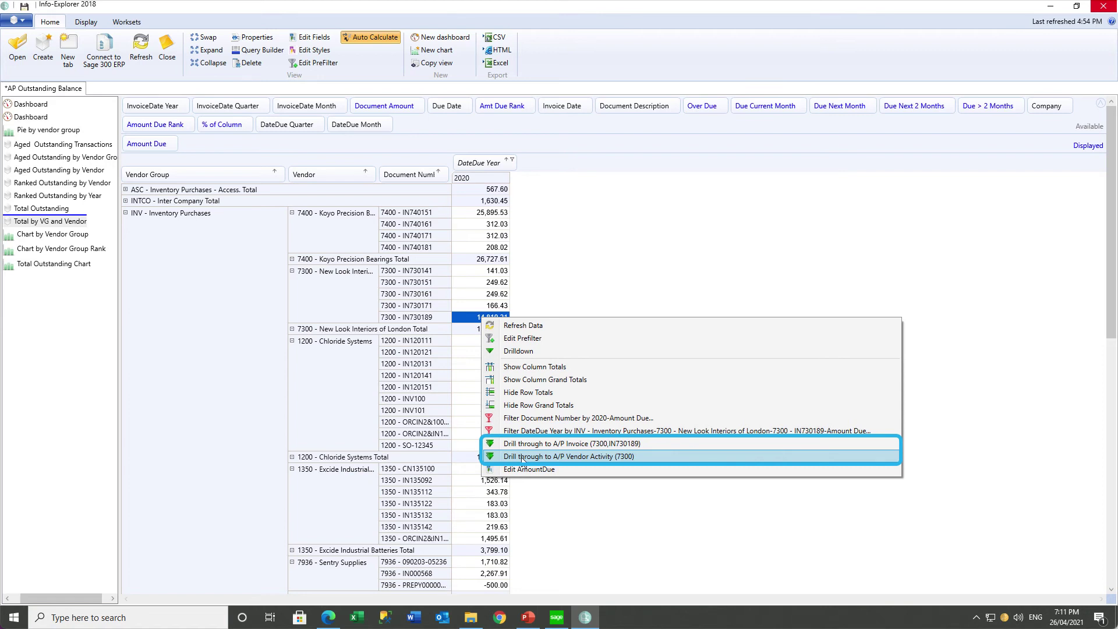
{"action": "left_click", "coordinate": [521, 456]}
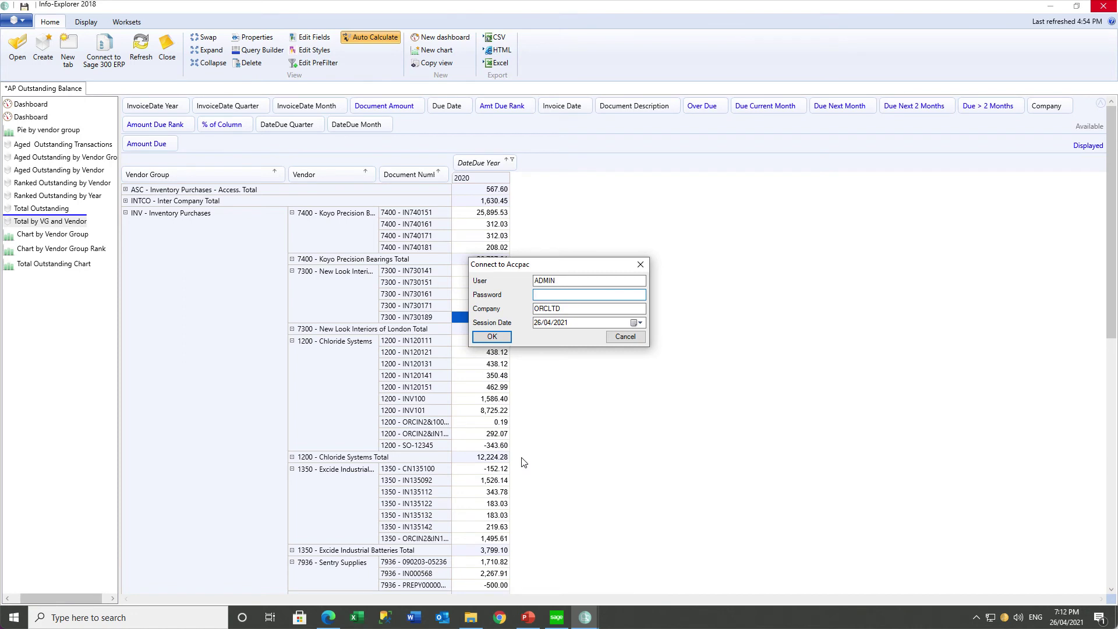
{"action": "type", "text": "•••••"}
{"action": "left_click", "coordinate": [491, 337]}
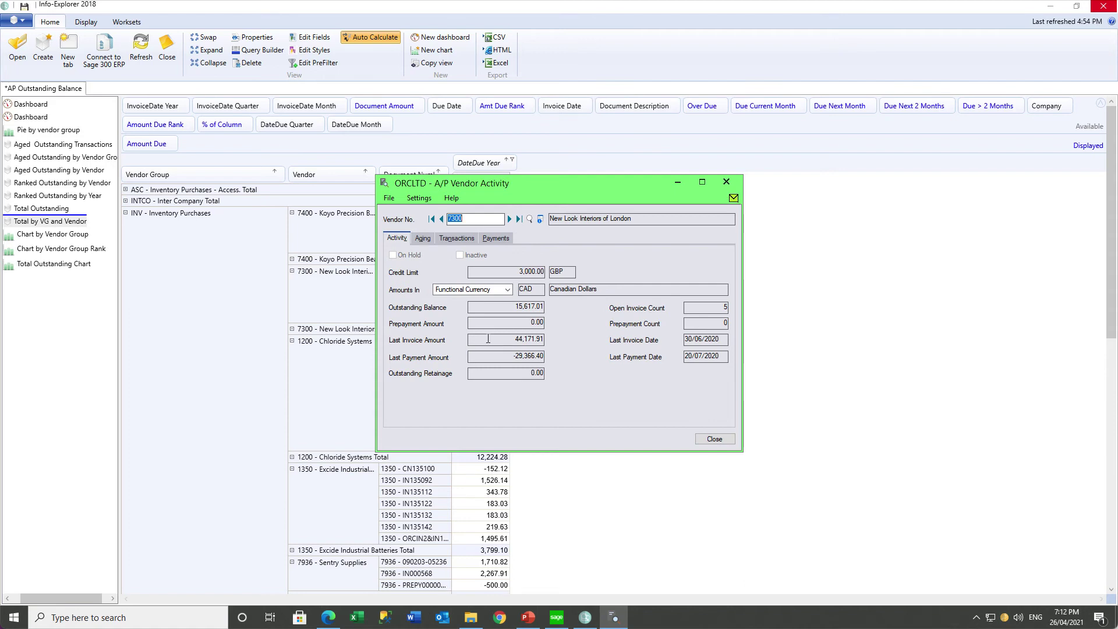
Review vendor 7300's aging, transactions and payments, then close the A/P Vendor Activity screen.
{"action": "left_click", "coordinate": [423, 238]}
{"action": "left_click", "coordinate": [450, 241]}
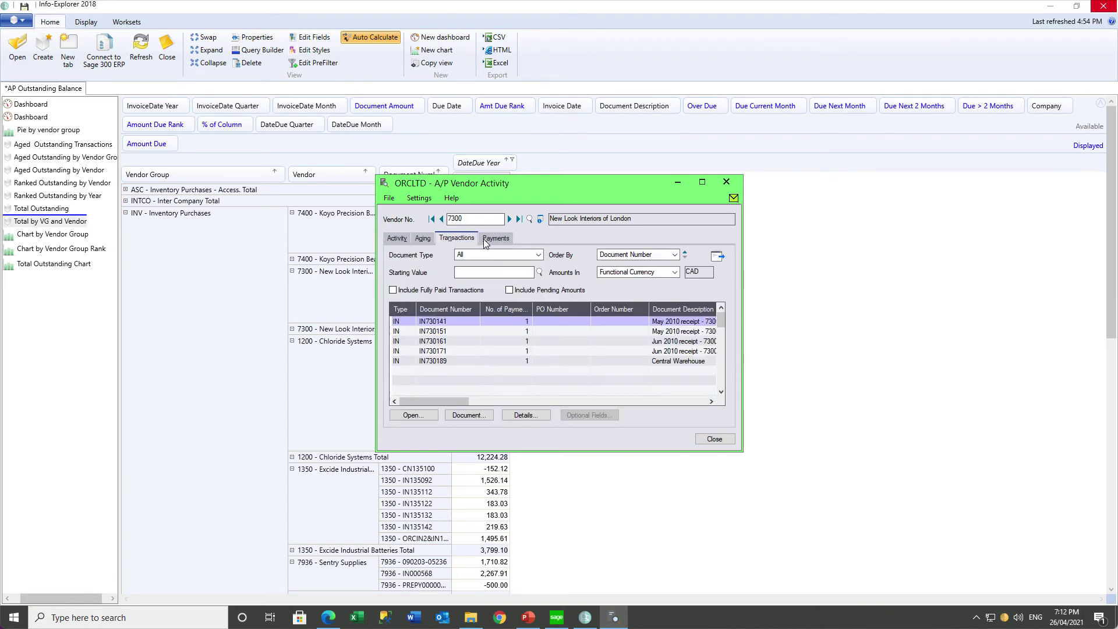
{"action": "left_click", "coordinate": [486, 239]}
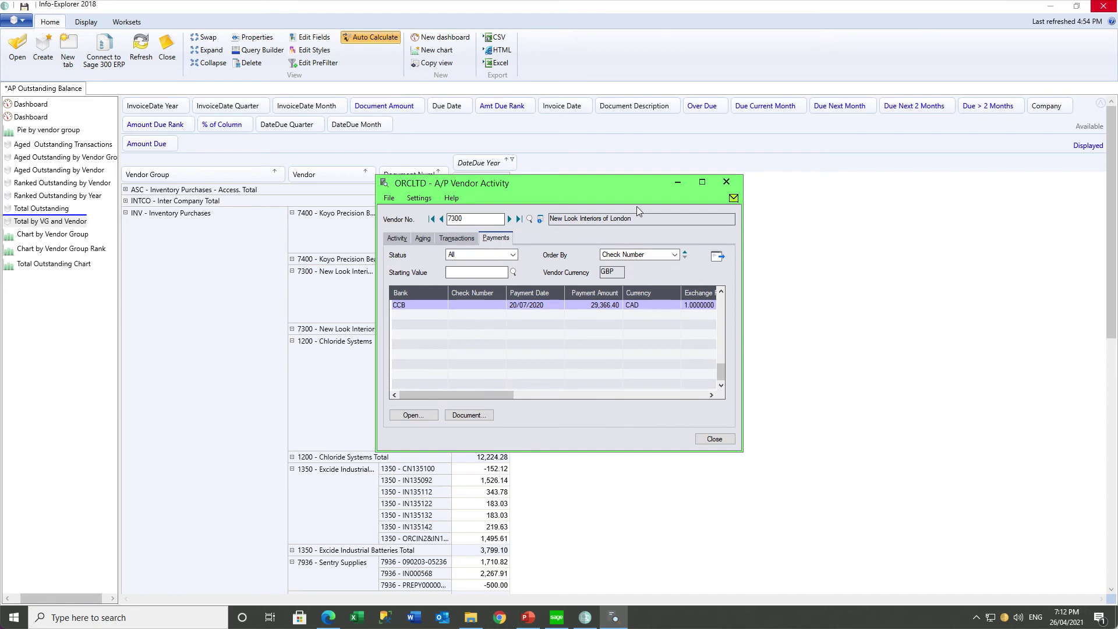
{"action": "left_click", "coordinate": [731, 185]}
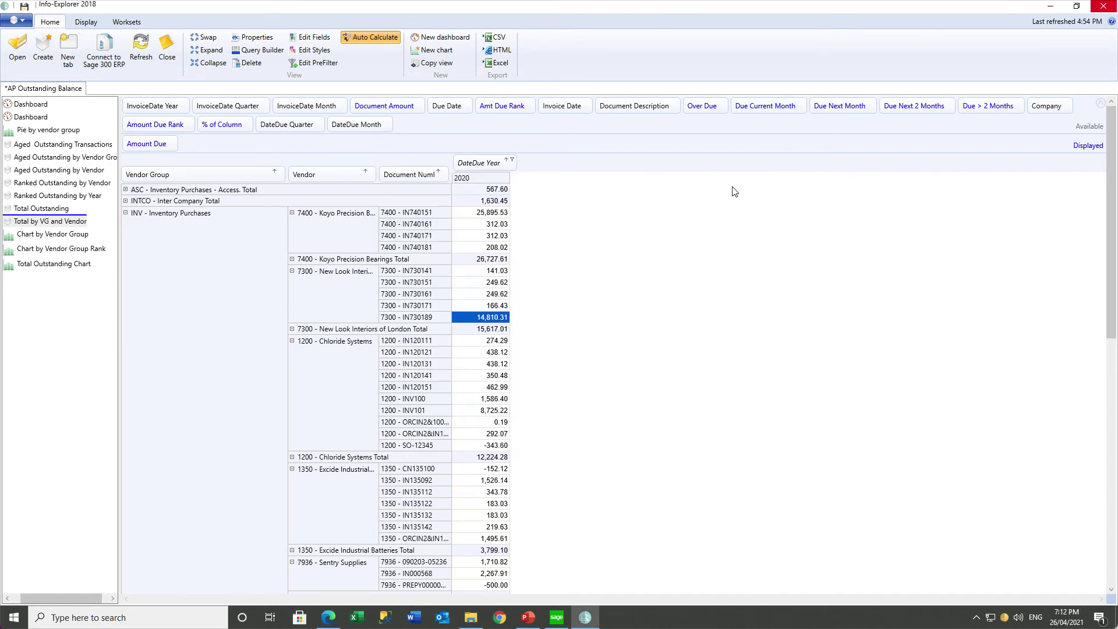
Drill through 14,810.31 to invoice IN730189 in A/P Invoice Entry, with the documents panel beside it.
{"action": "right_click", "coordinate": [480, 320]}
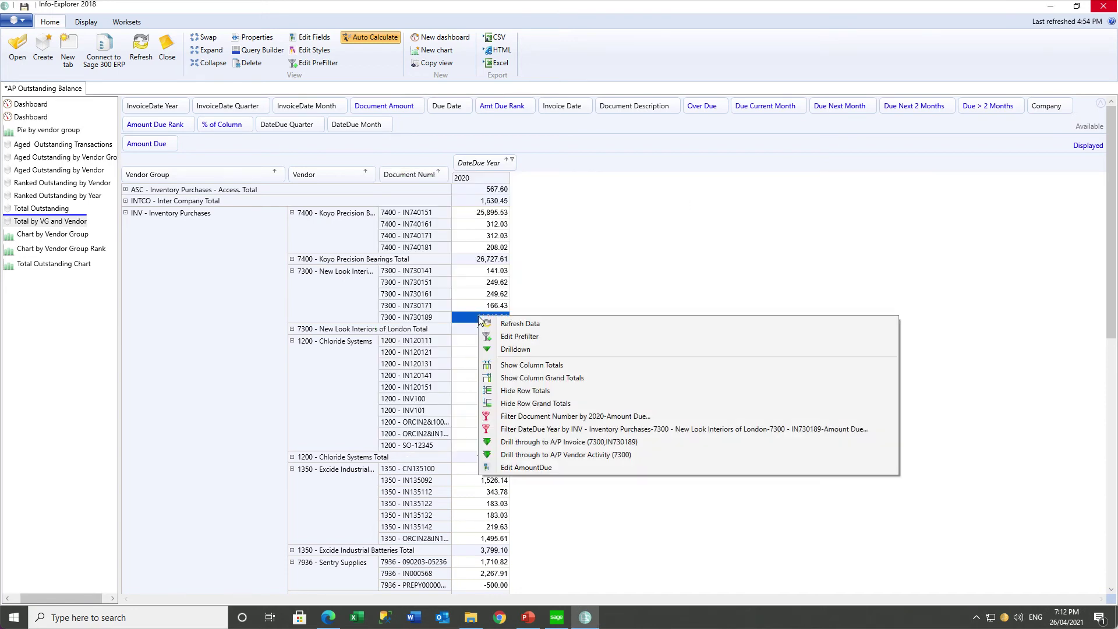
{"action": "left_click", "coordinate": [518, 442]}
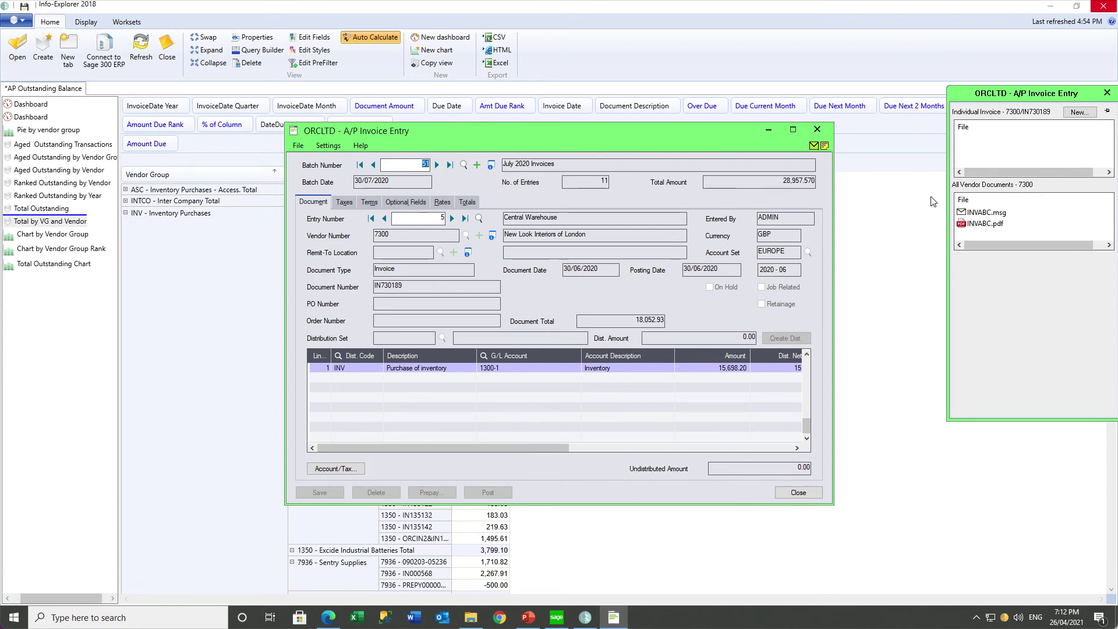
{"action": "left_click_drag", "start_coordinate": [971, 100], "coordinate": [855, 137]}
{"action": "mouse_move", "coordinate": [876, 259]}
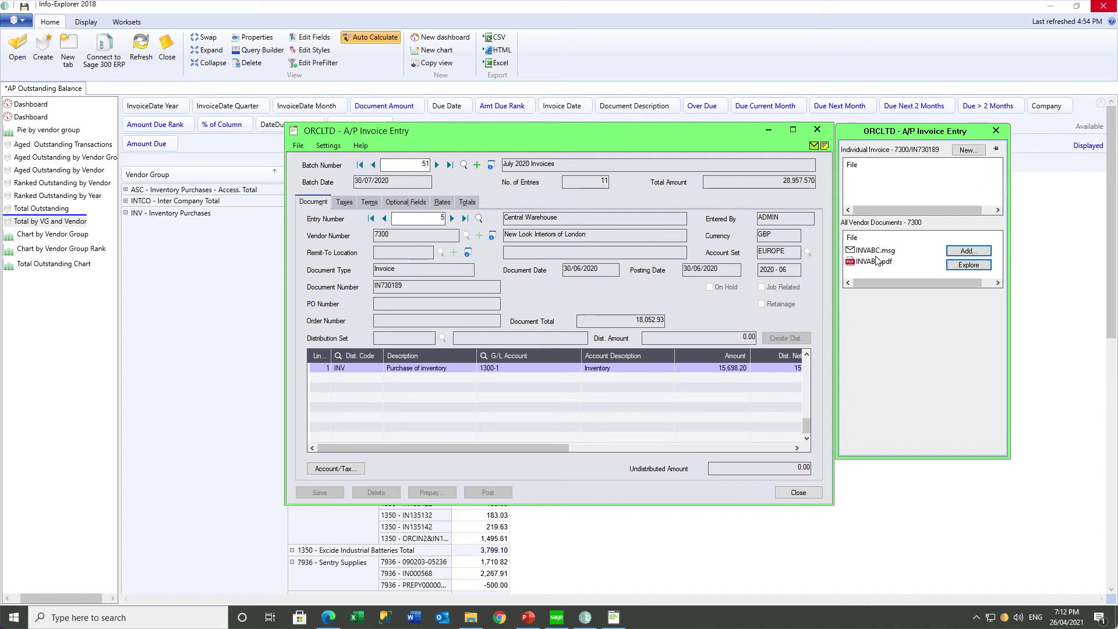
{"action": "left_click", "coordinate": [713, 369]}
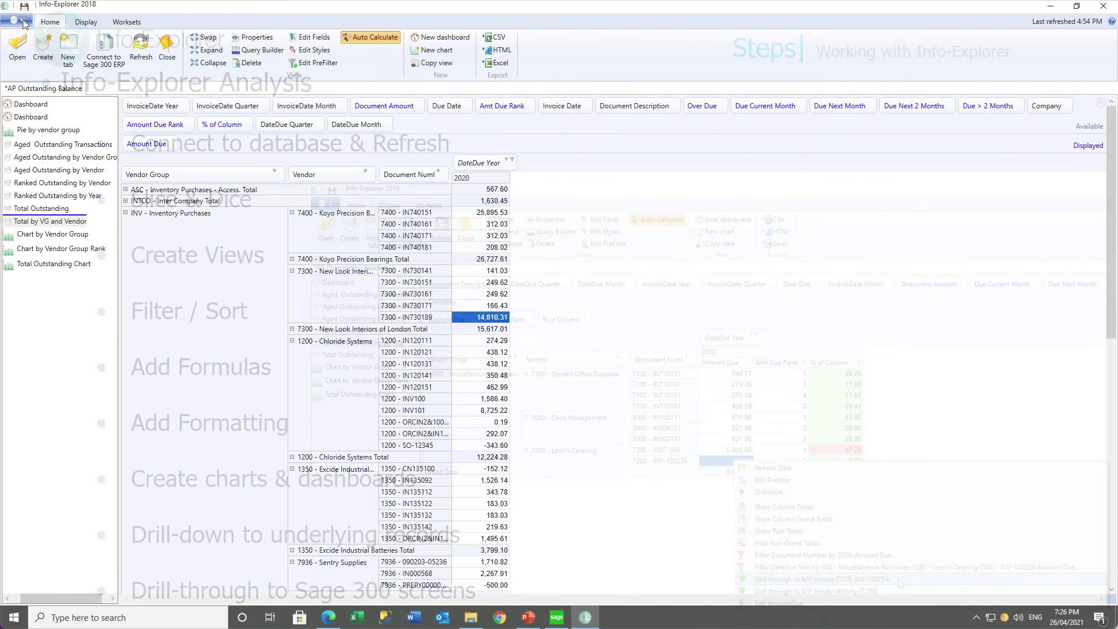
Load the General Ledger sample cube GL Detail by Account Single Year into Info-Explorer.
{"action": "left_click", "coordinate": [25, 23]}
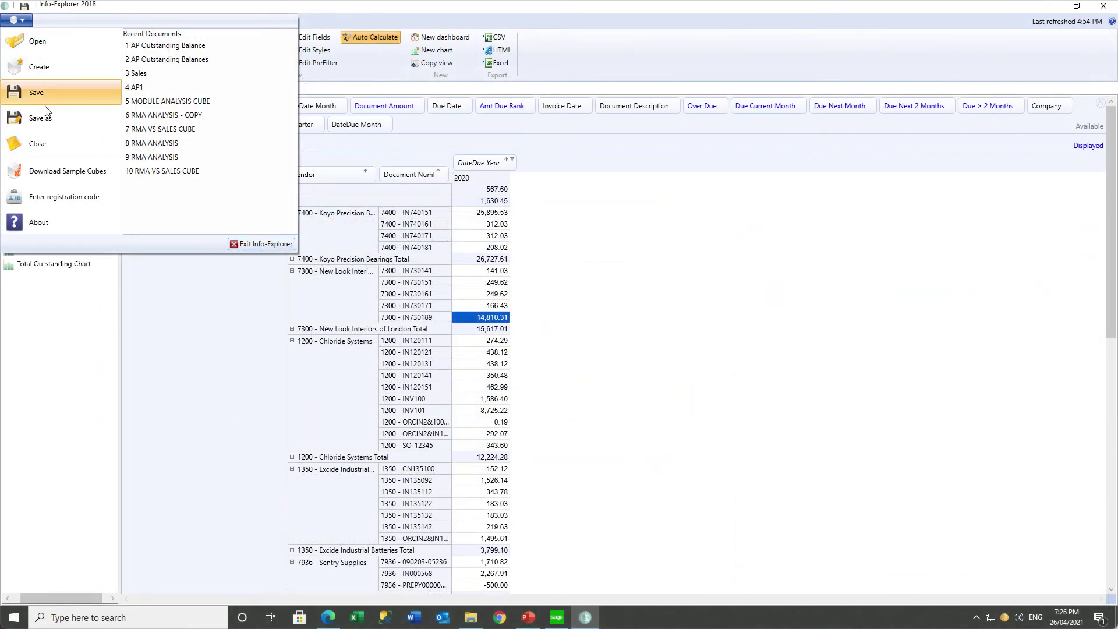
{"action": "left_click", "coordinate": [51, 170]}
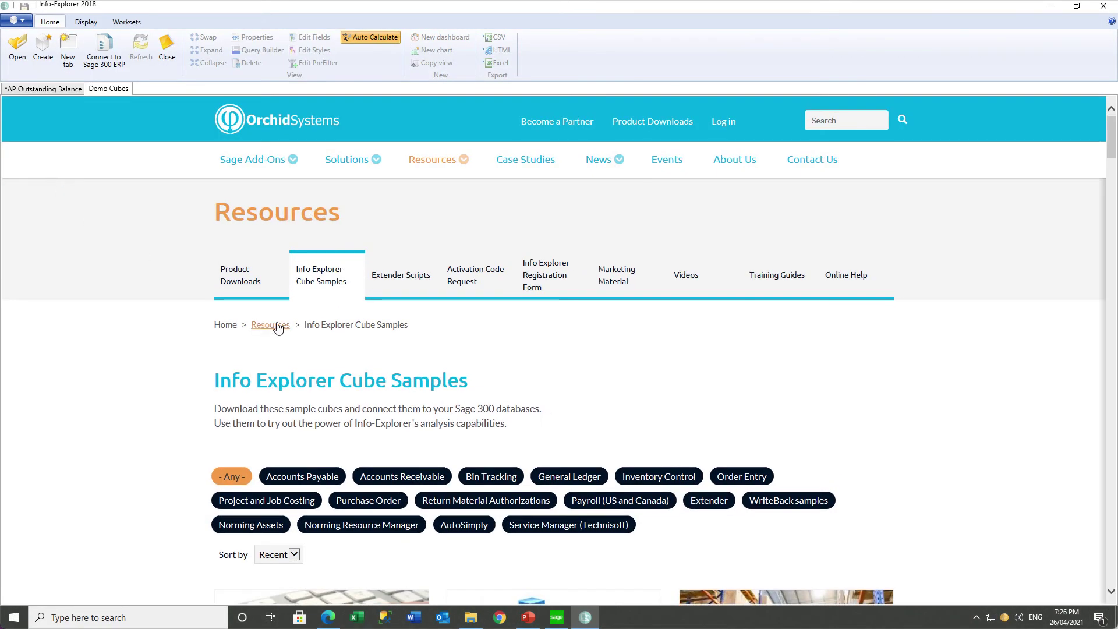
{"action": "left_click", "coordinate": [567, 476]}
{"action": "scroll", "coordinate": [920, 480], "scroll_direction": "down", "scroll_amount": 9}
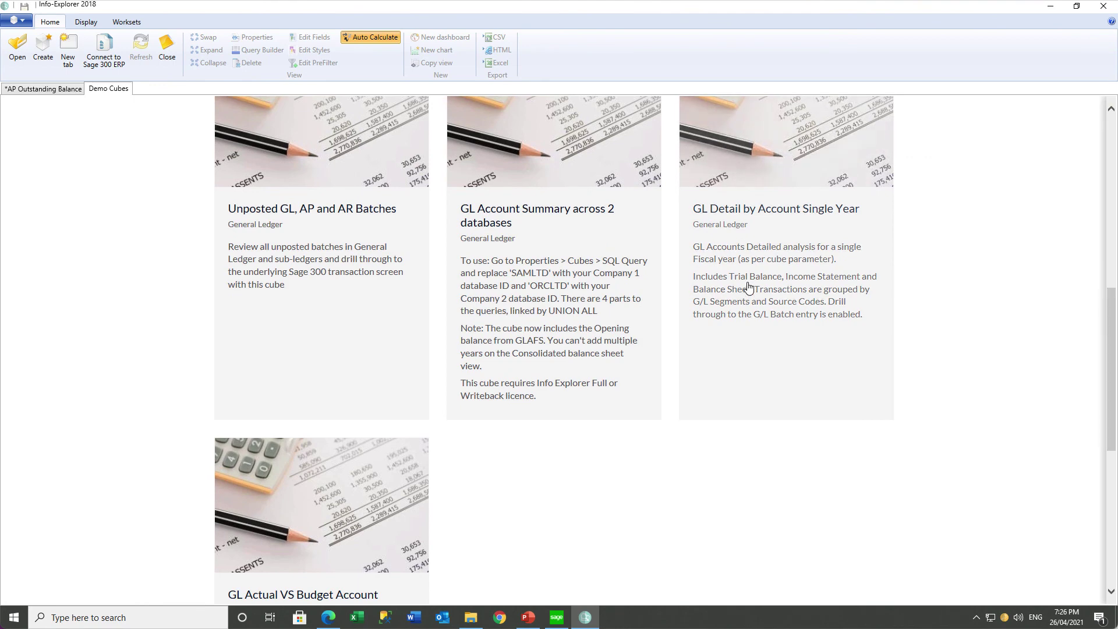
{"action": "left_click", "coordinate": [749, 288]}
{"action": "left_click", "coordinate": [319, 526]}
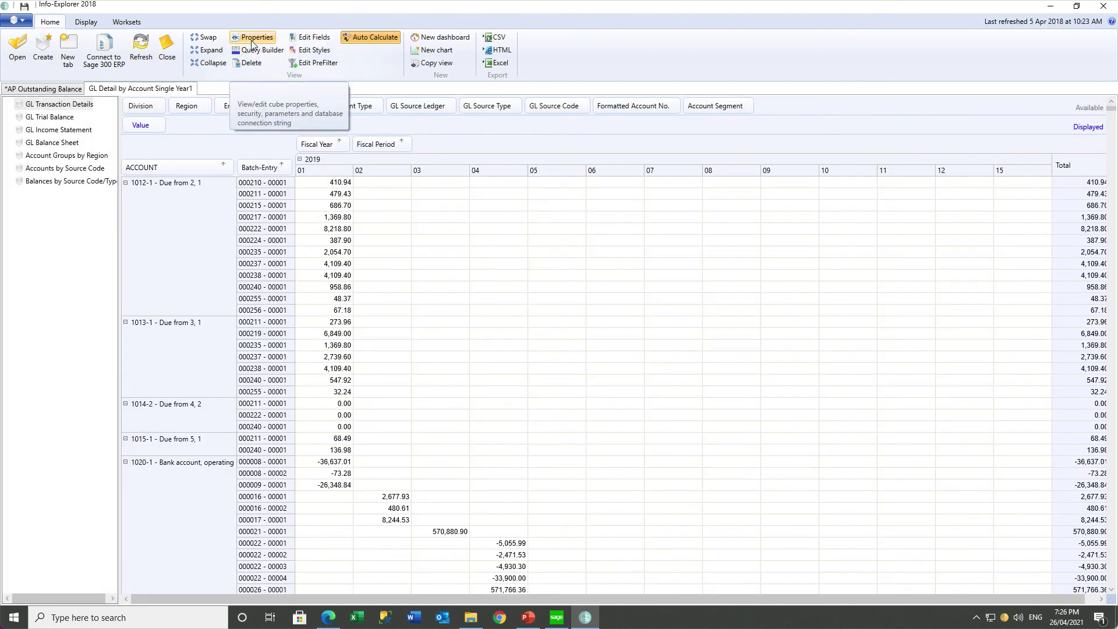
Connect the cube to server Sage300C2020, database ORCLTD, using the database login and password.
{"action": "left_click", "coordinate": [251, 38]}
{"action": "left_click", "coordinate": [296, 126]}
{"action": "left_click", "coordinate": [457, 113]}
{"action": "type", "text": "ReadOnly"}
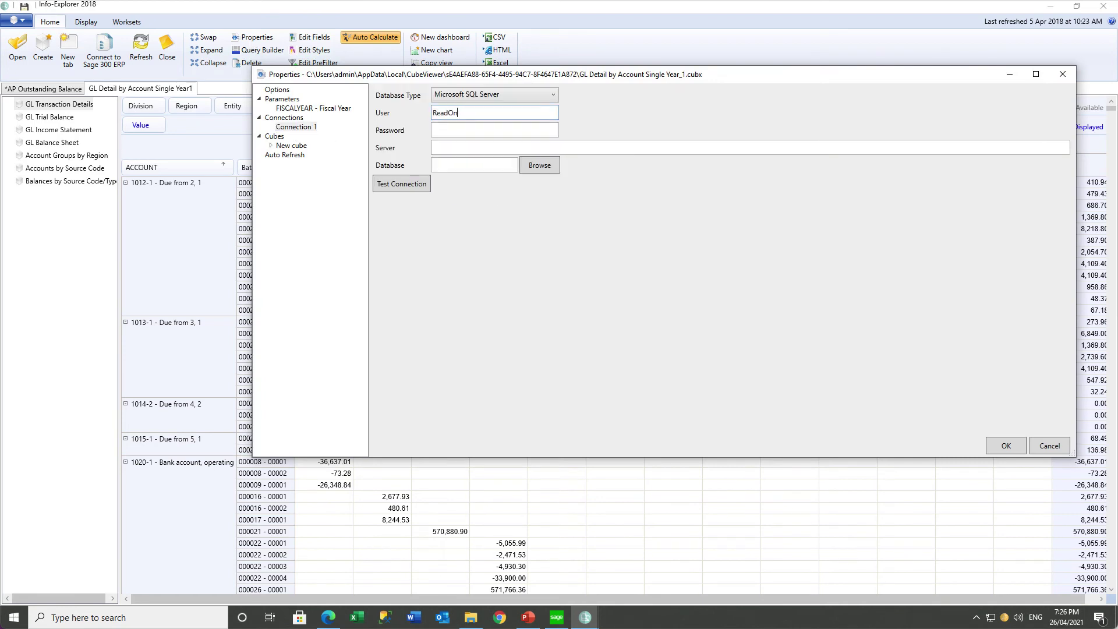
{"action": "key", "text": "Tab"}
{"action": "type", "text": "••••••••"}
{"action": "key", "text": "Tab"}
{"action": "type", "text": "Sage300C2020"}
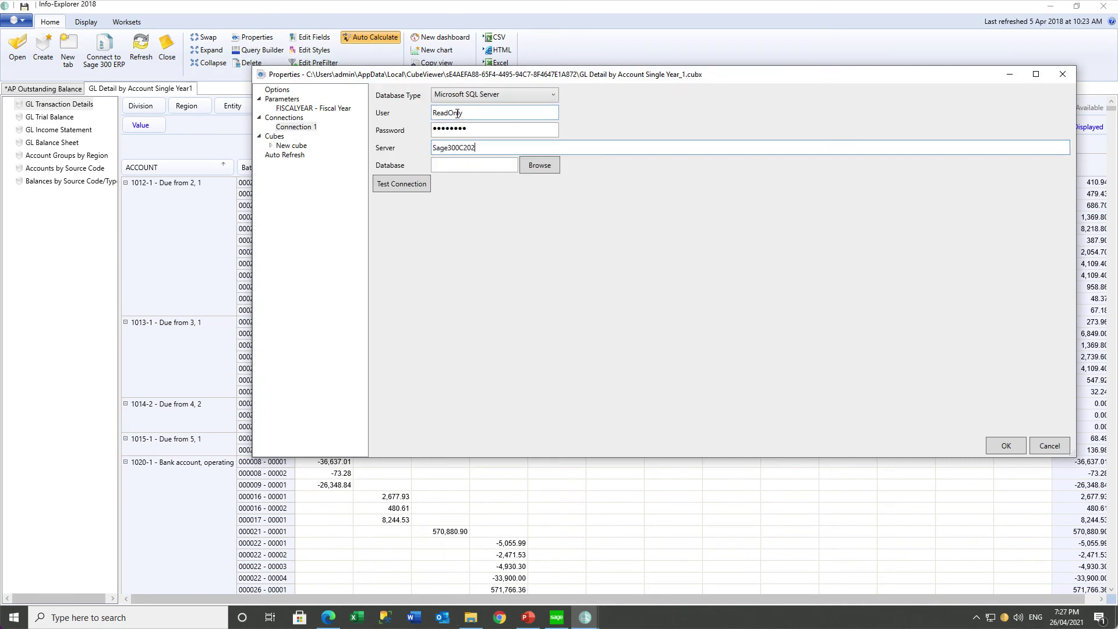
{"action": "left_click", "coordinate": [539, 165]}
{"action": "left_click", "coordinate": [97, 205]}
{"action": "left_click", "coordinate": [175, 348]}
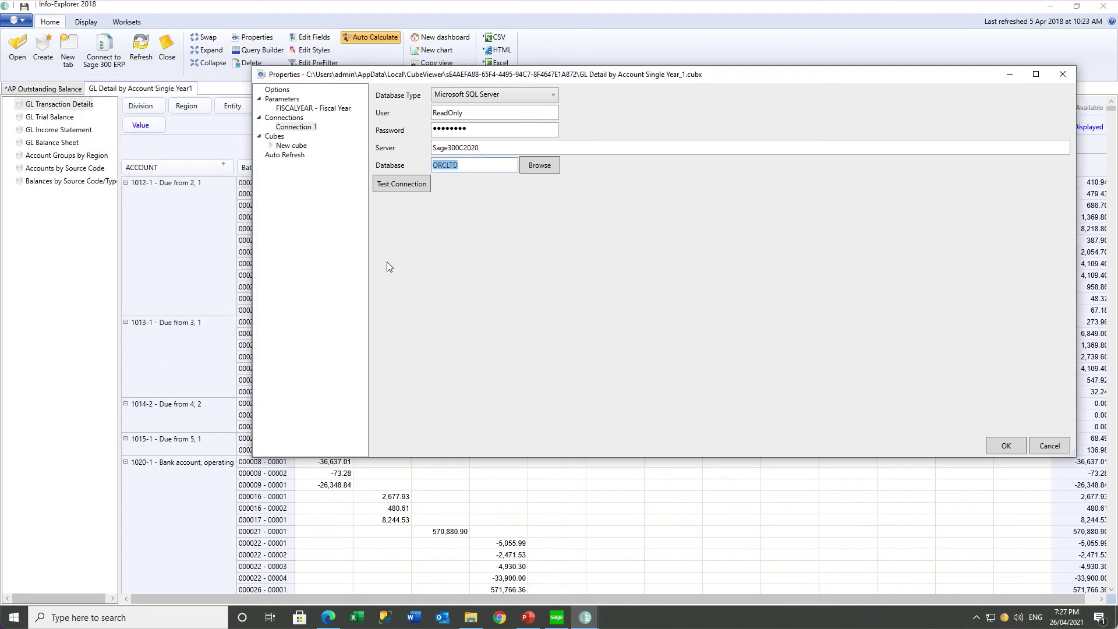
{"action": "left_click", "coordinate": [1005, 446]}
Save the cube as 'GL Detail Single Year' and refresh its data.
{"action": "left_click", "coordinate": [25, 23]}
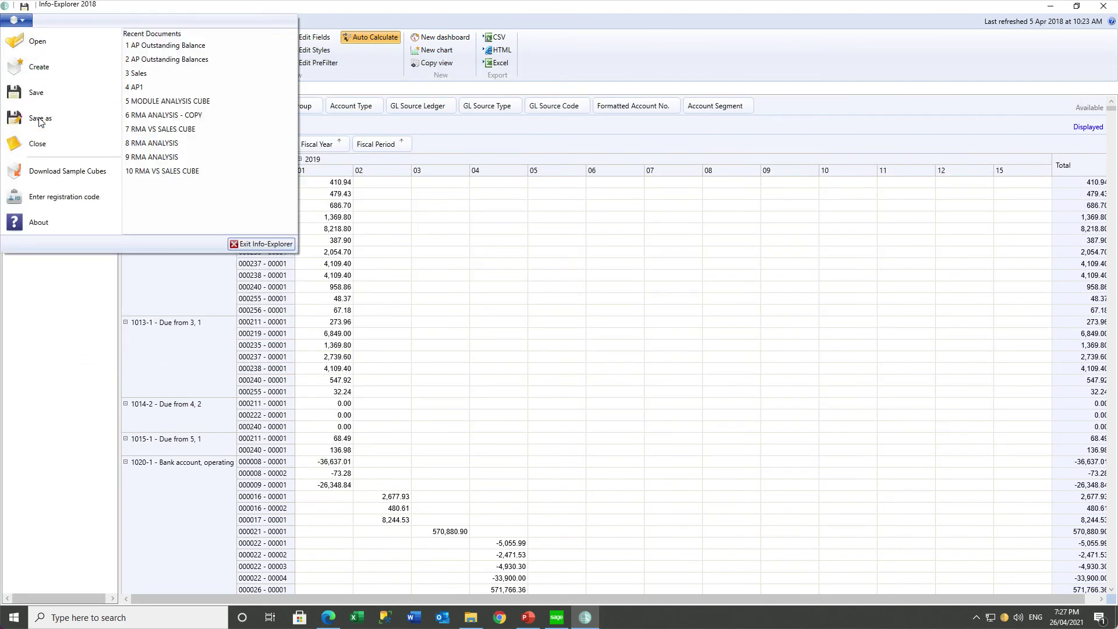
{"action": "left_click", "coordinate": [40, 120]}
{"action": "left_click", "coordinate": [87, 255]}
{"action": "type", "text": "GL Detail Single Year"}
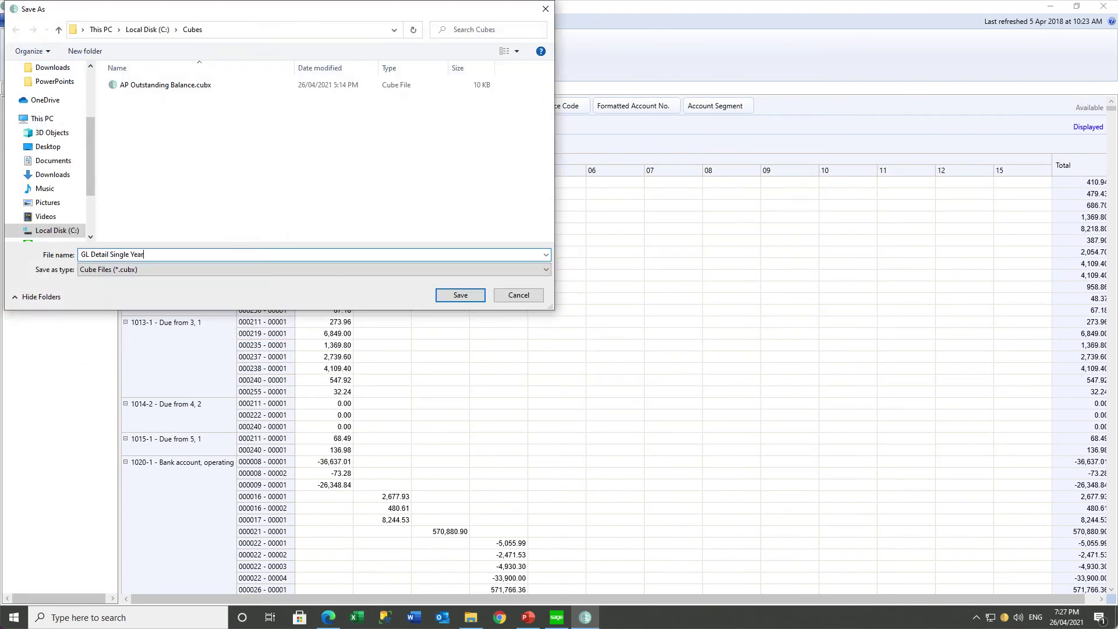
{"action": "left_click", "coordinate": [457, 296]}
{"action": "left_click", "coordinate": [142, 51]}
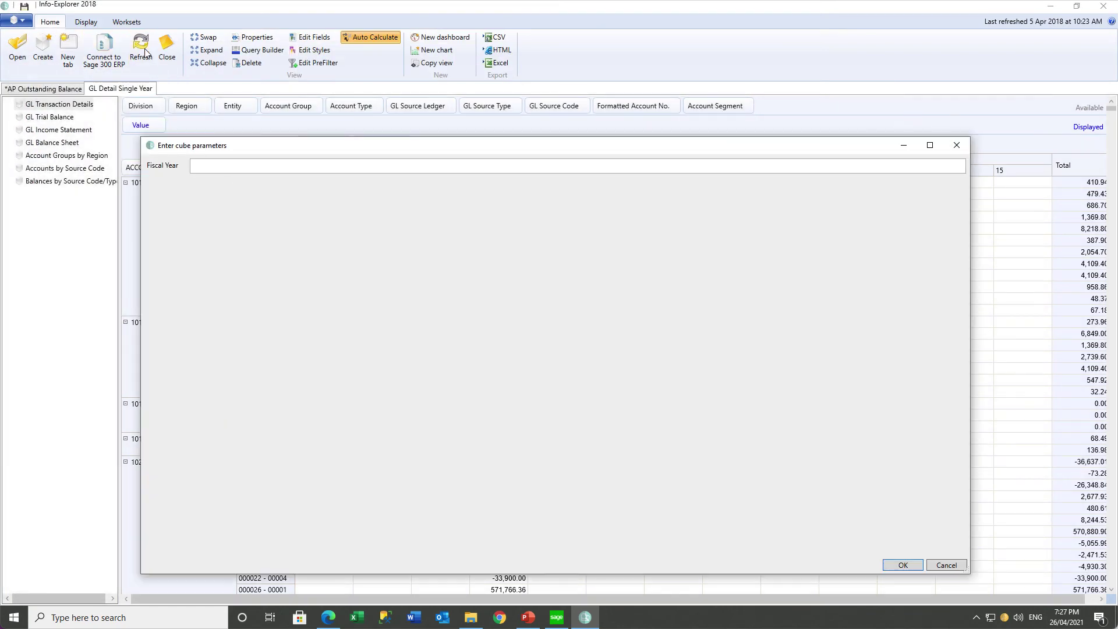
Load fiscal year 2020, then view the GL Trial Balance, Income Statement and Balance Sheet reports.
{"action": "type", "text": "2020"}
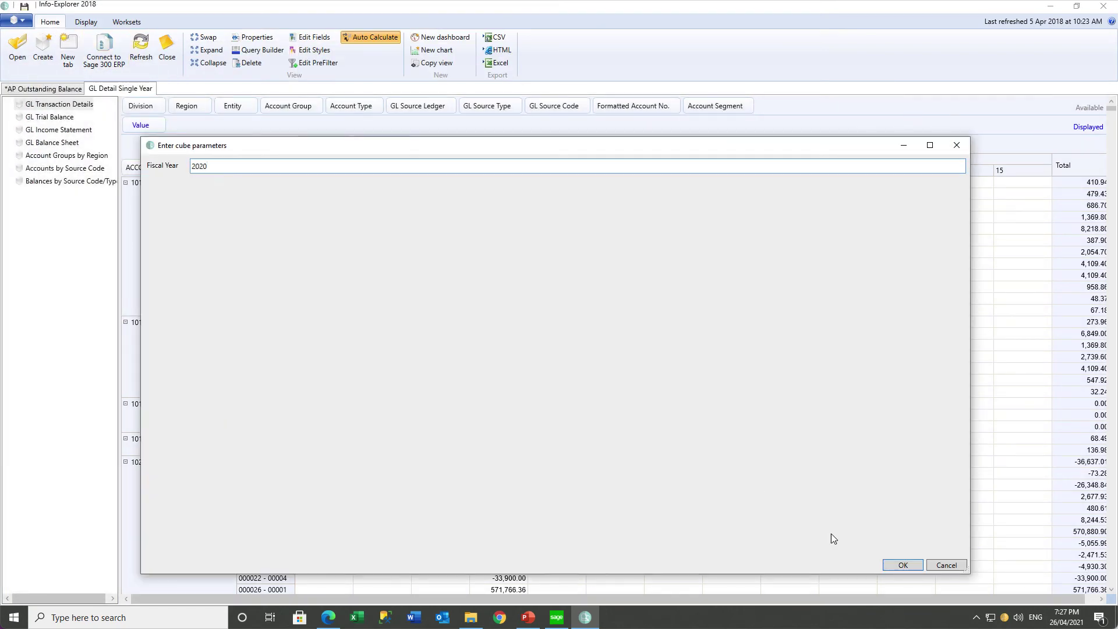
{"action": "left_click", "coordinate": [902, 565]}
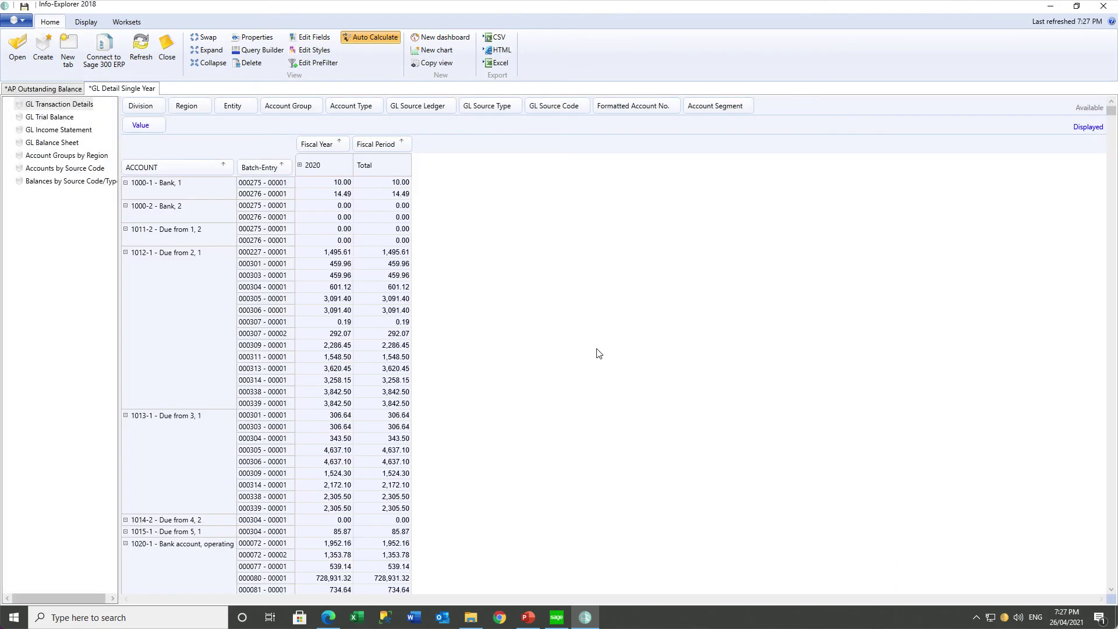
{"action": "left_click", "coordinate": [70, 119]}
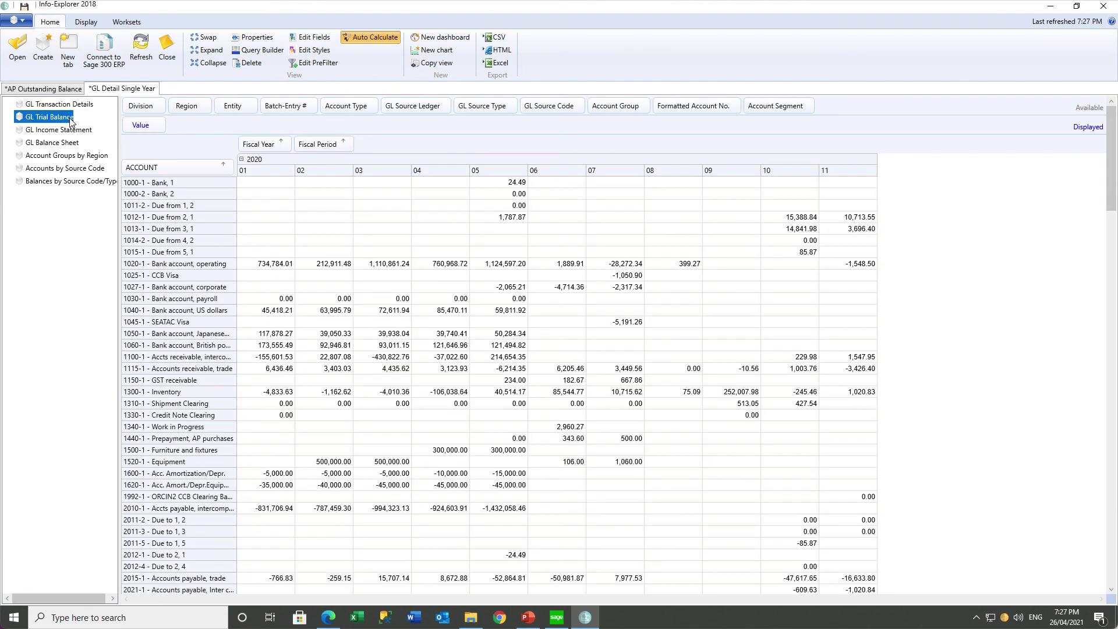
{"action": "left_click", "coordinate": [67, 132]}
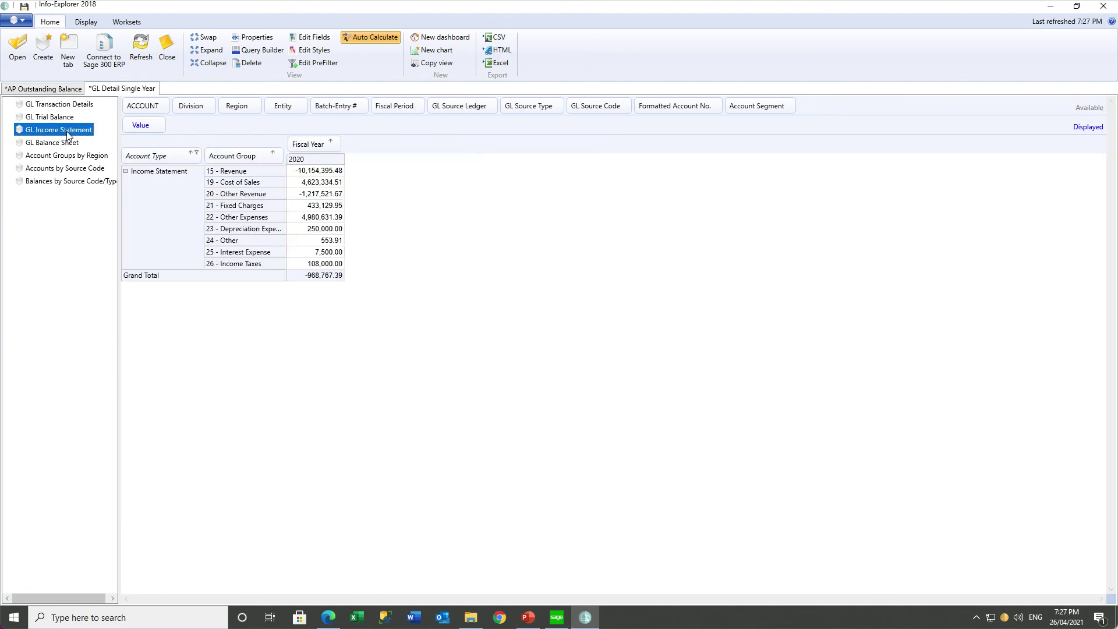
{"action": "left_click", "coordinate": [65, 143]}
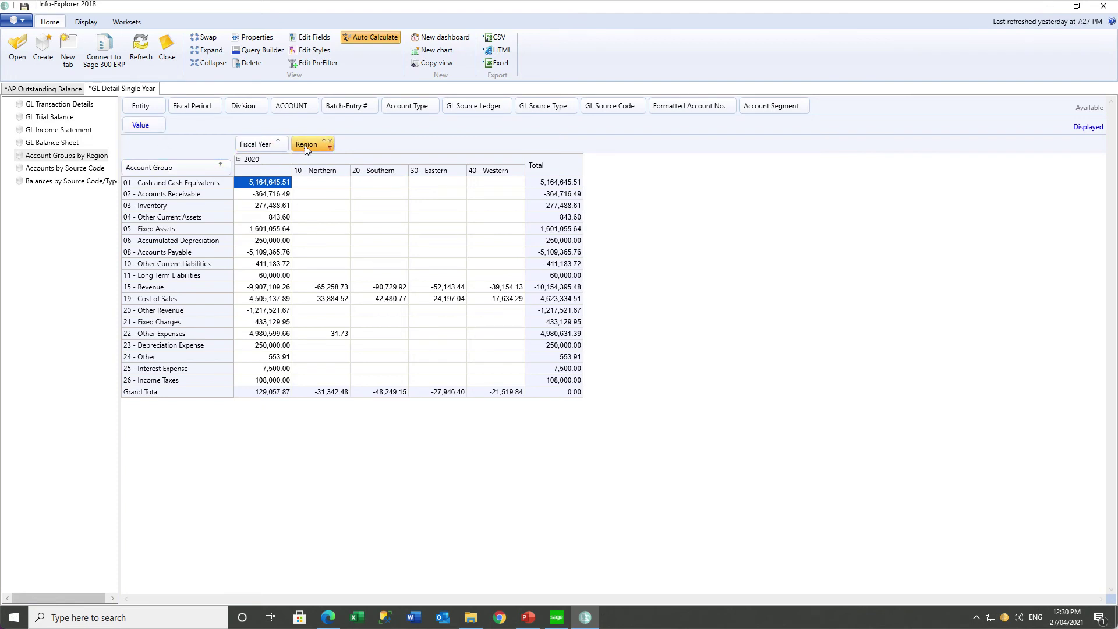
Filter account groups to 15 - Revenue and 19 - Cost of Sales, adding Division columns and Account Segment rows.
{"action": "left_click", "coordinate": [226, 164]}
{"action": "left_click", "coordinate": [132, 199]}
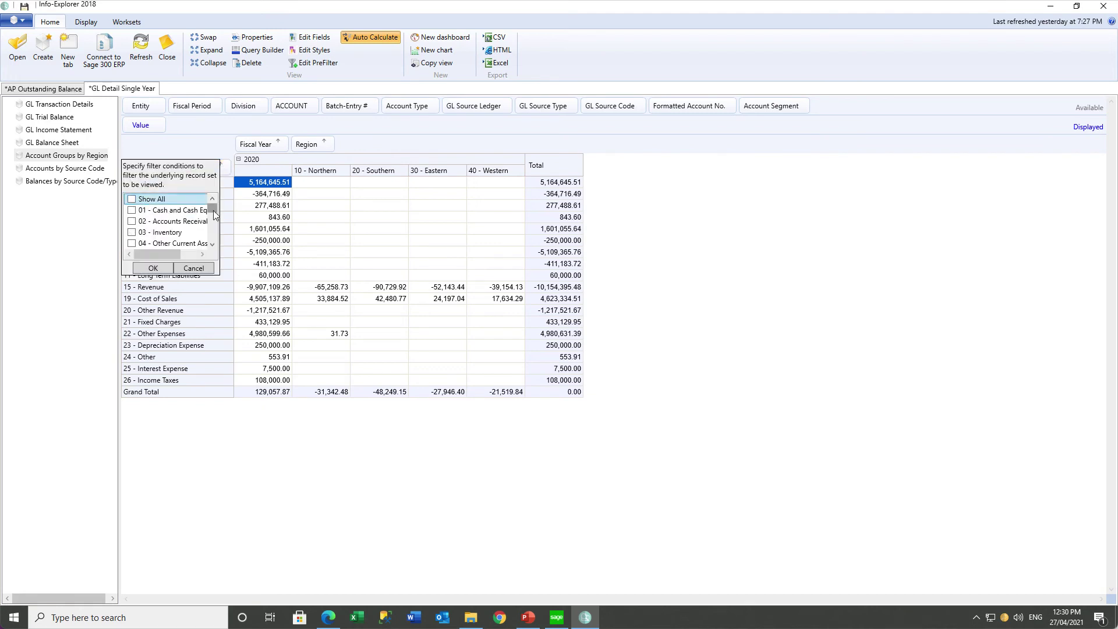
{"action": "left_click_drag", "start_coordinate": [212, 214], "coordinate": [213, 230]}
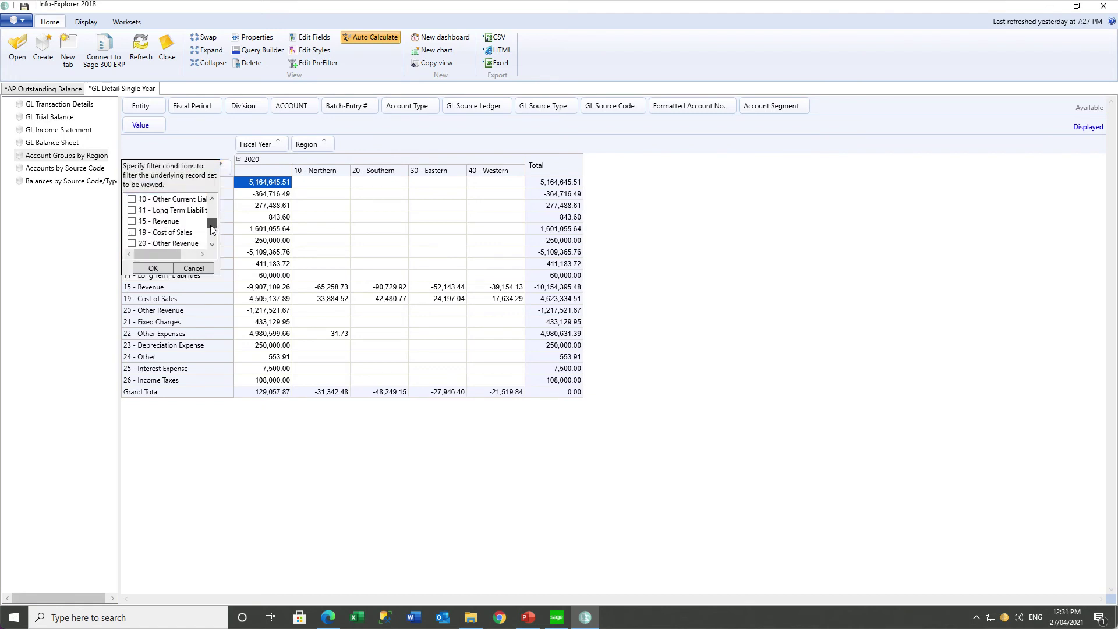
{"action": "left_click", "coordinate": [132, 221]}
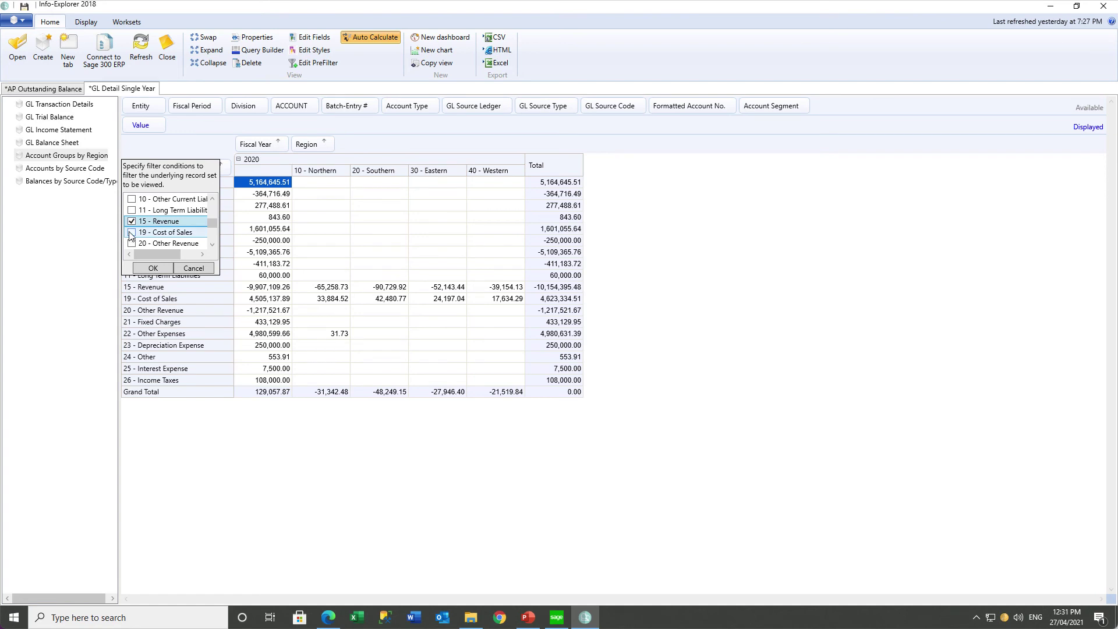
{"action": "left_click", "coordinate": [131, 232]}
{"action": "left_click", "coordinate": [153, 269]}
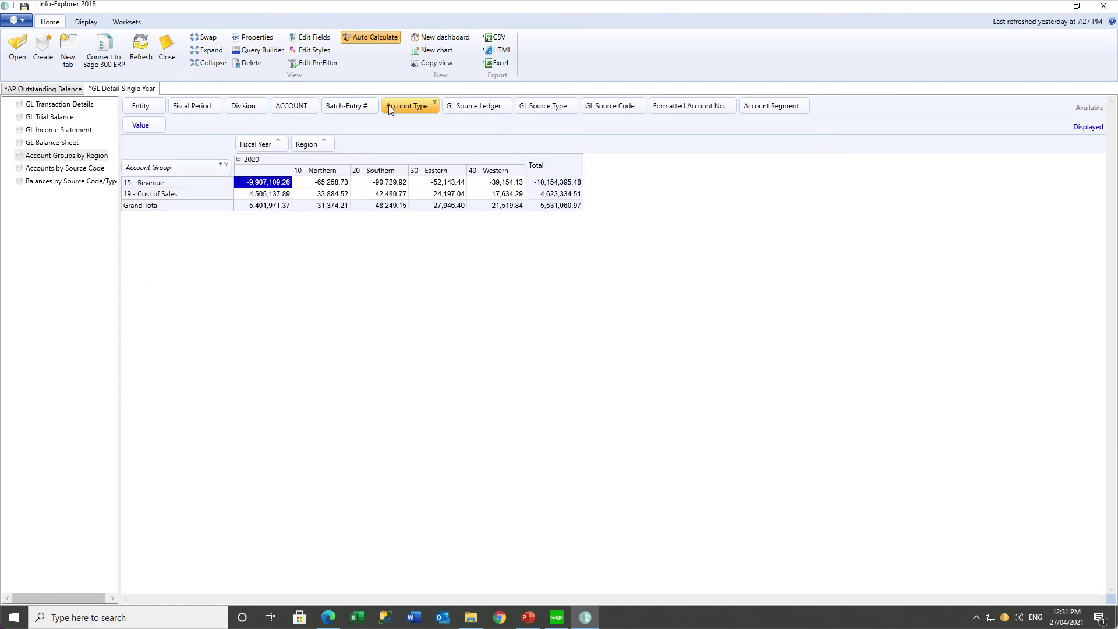
{"action": "left_click_drag", "start_coordinate": [250, 109], "coordinate": [357, 150]}
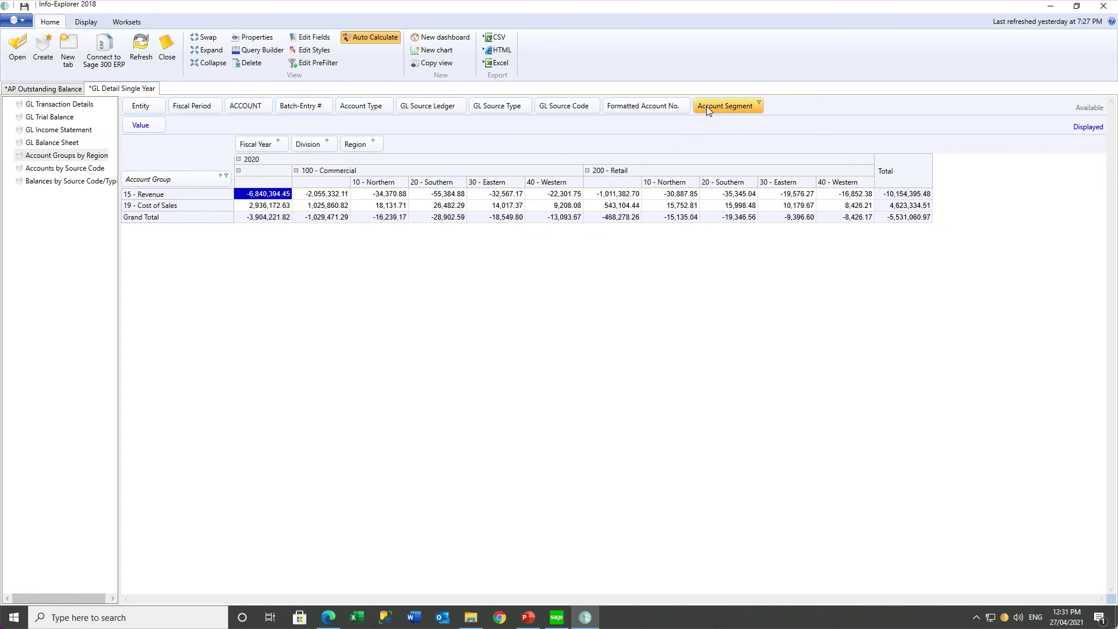
{"action": "left_click_drag", "start_coordinate": [707, 106], "coordinate": [212, 183]}
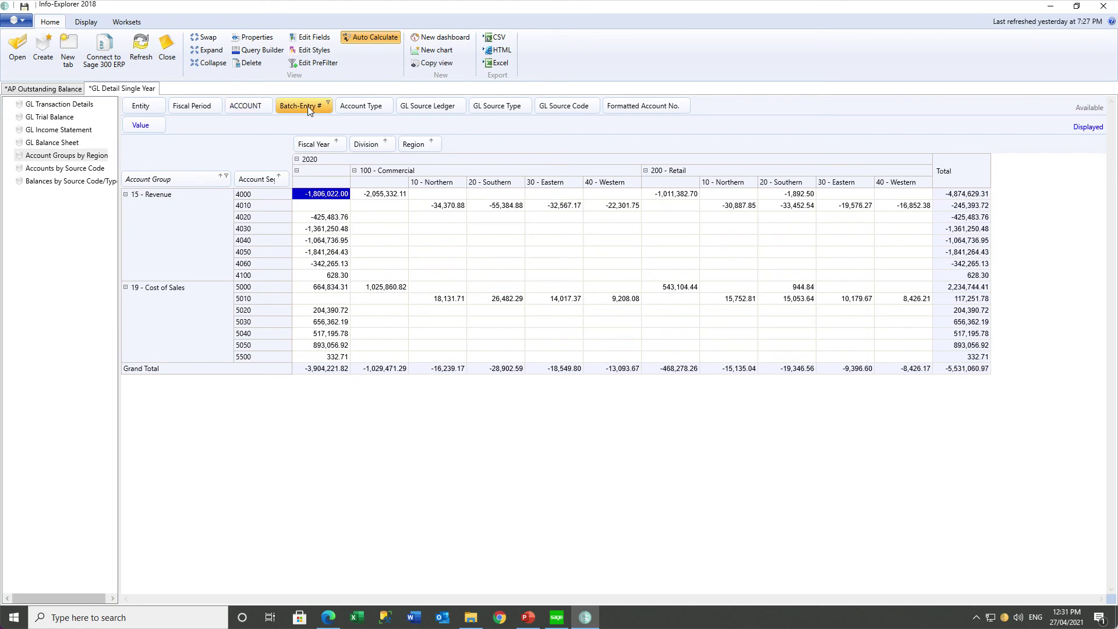
Add Batch-Entry # rows and drill through batch 000131's -461,282.28 to its G/L journal entry.
{"action": "left_click_drag", "start_coordinate": [307, 106], "coordinate": [292, 185]}
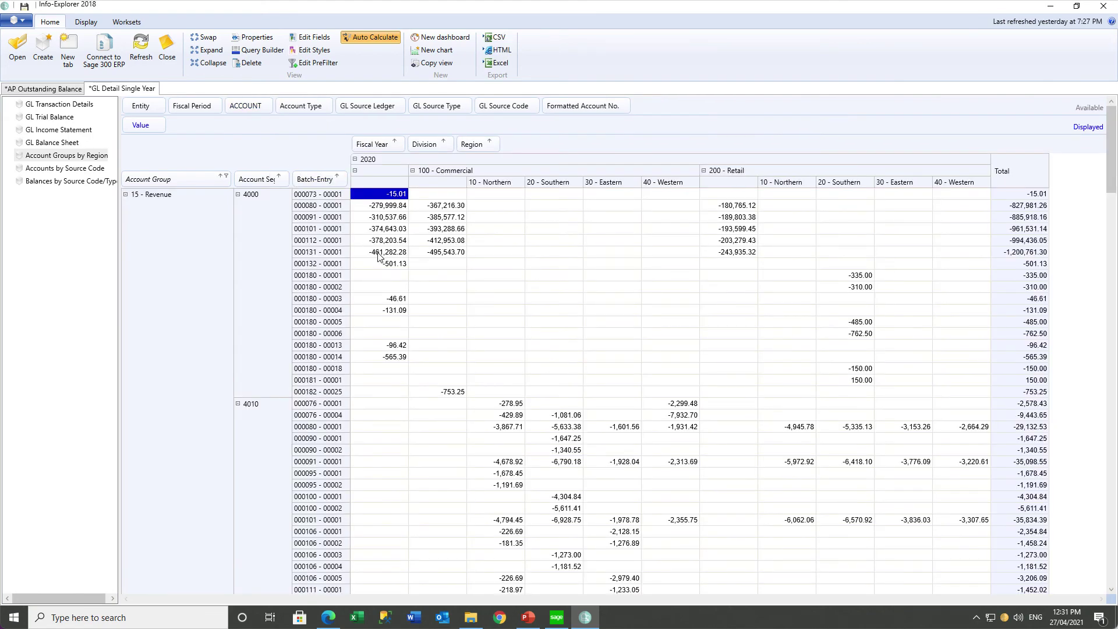
{"action": "left_click", "coordinate": [379, 255]}
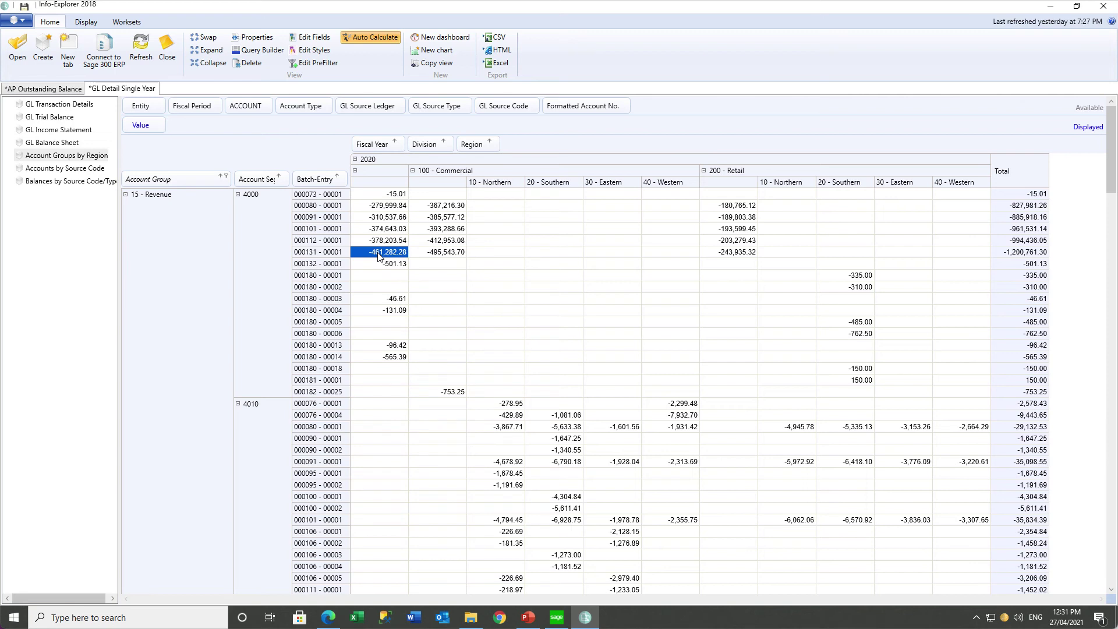
{"action": "right_click", "coordinate": [379, 256]}
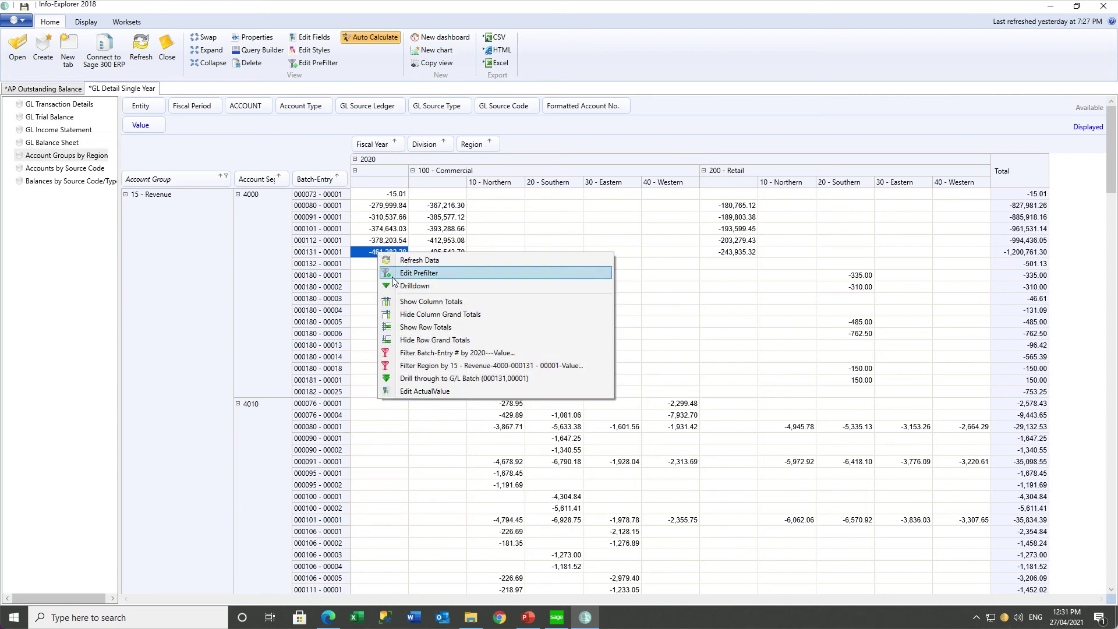
{"action": "left_click", "coordinate": [417, 379]}
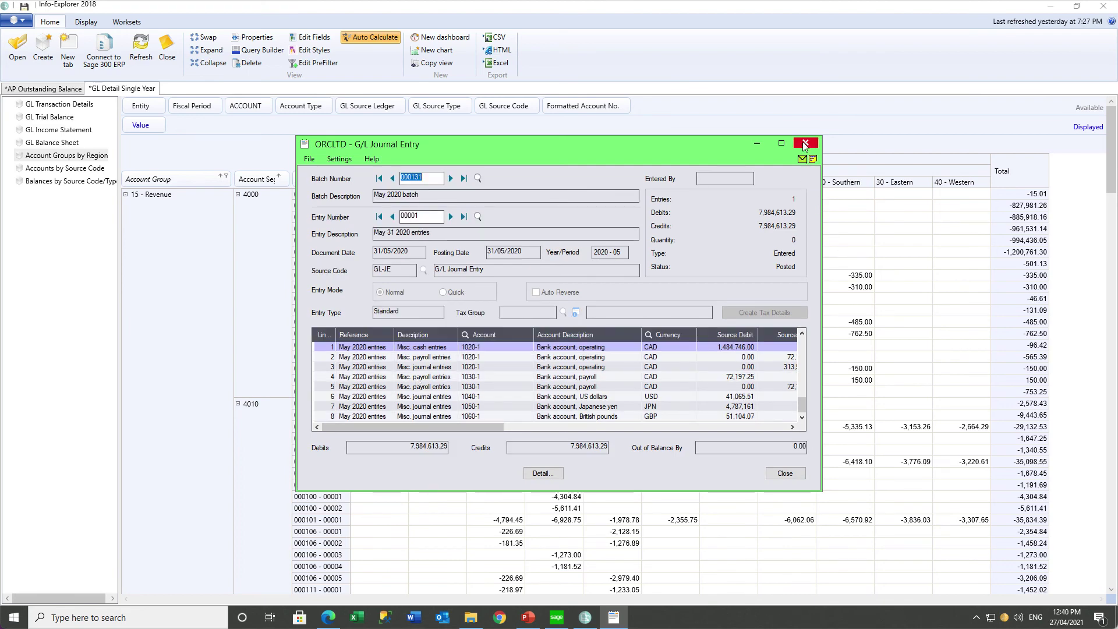
{"action": "left_click", "coordinate": [805, 143]}
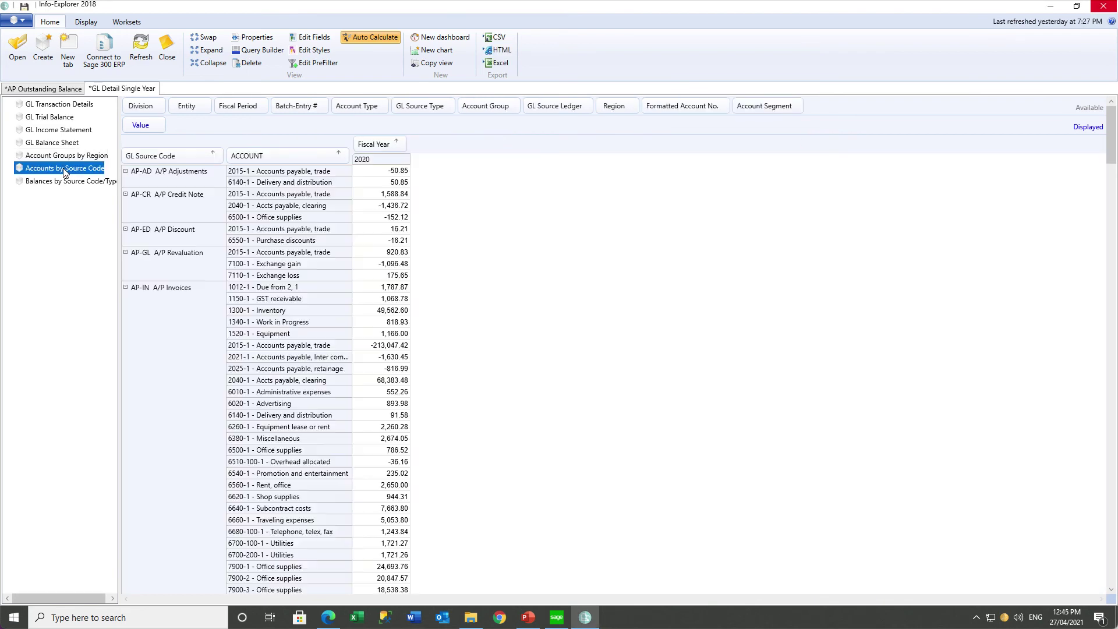
Chart the GL Balance Sheet values as a bar chart.
{"action": "left_click", "coordinate": [59, 182]}
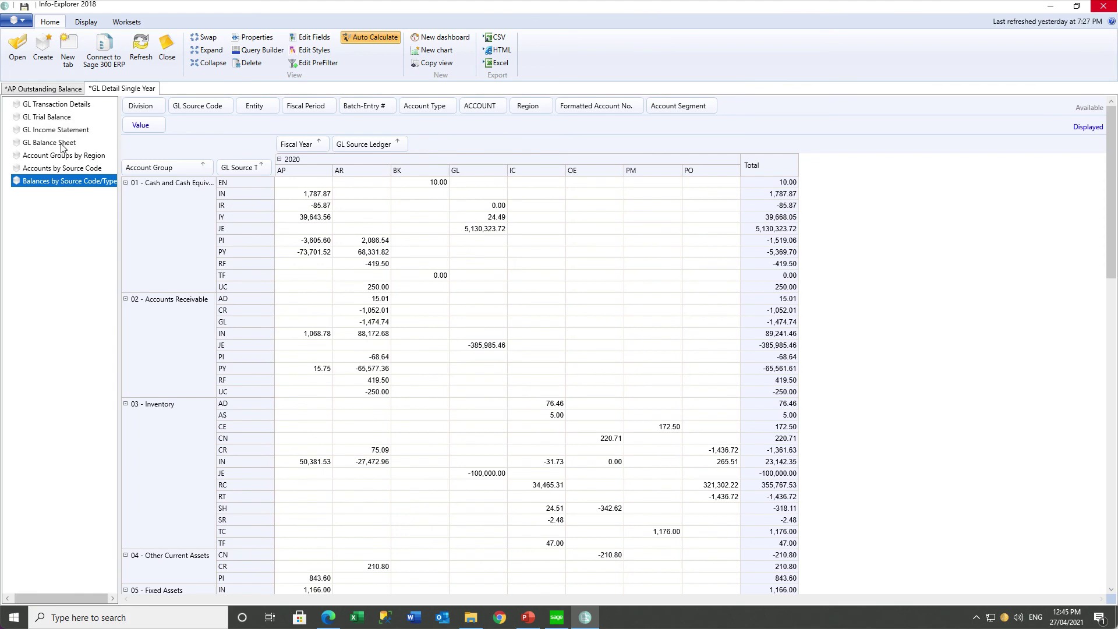
{"action": "left_click", "coordinate": [62, 145]}
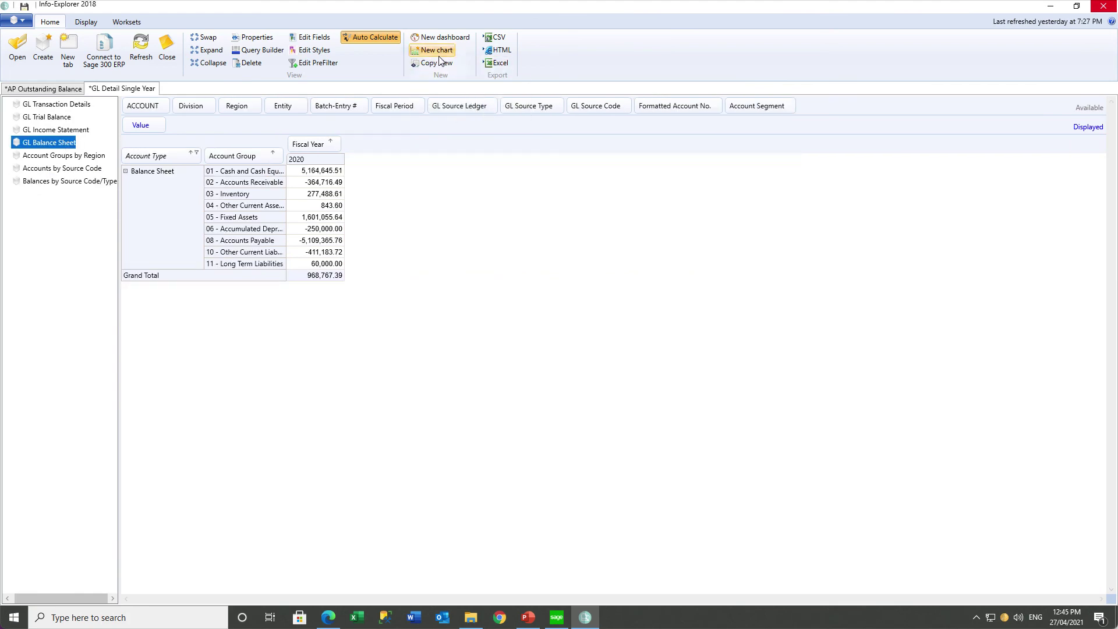
{"action": "left_click", "coordinate": [436, 50]}
{"action": "left_click", "coordinate": [124, 131]}
{"action": "left_click", "coordinate": [135, 186]}
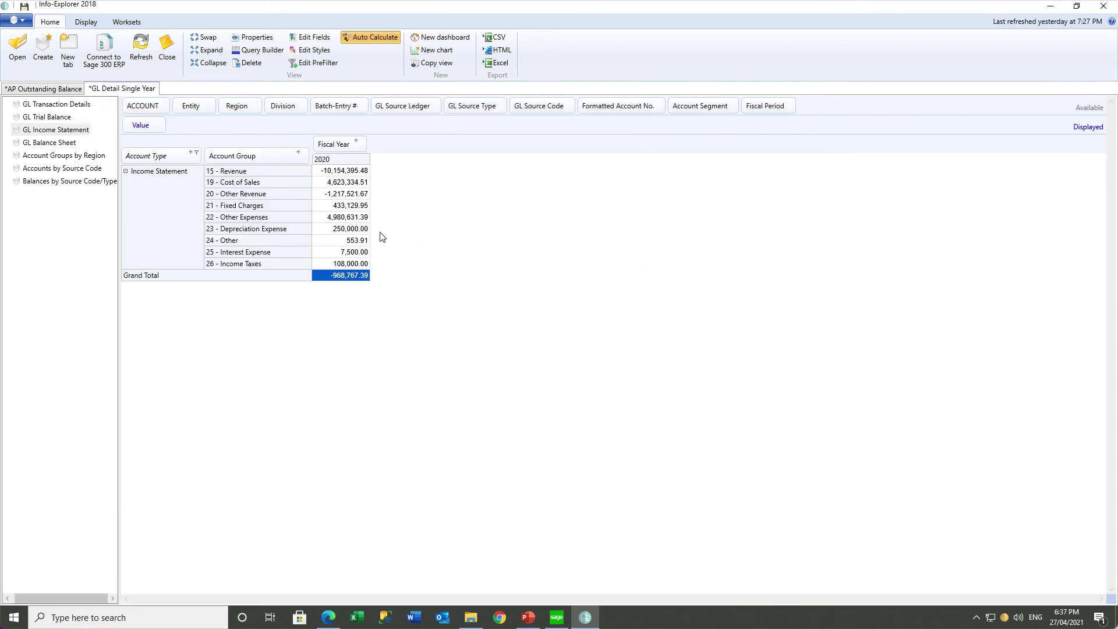
Split the Income Statement's 2020 column by Fiscal Period and check Fixed Charges for periods 01–03.
{"action": "left_click", "coordinate": [344, 206]}
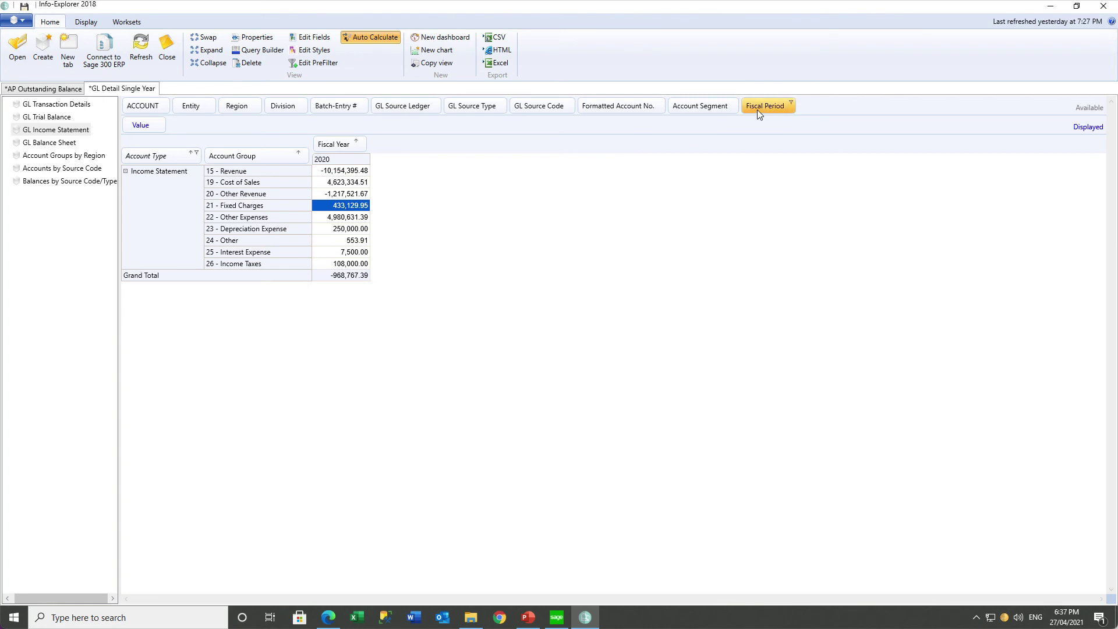
{"action": "left_click_drag", "start_coordinate": [760, 107], "coordinate": [398, 145]}
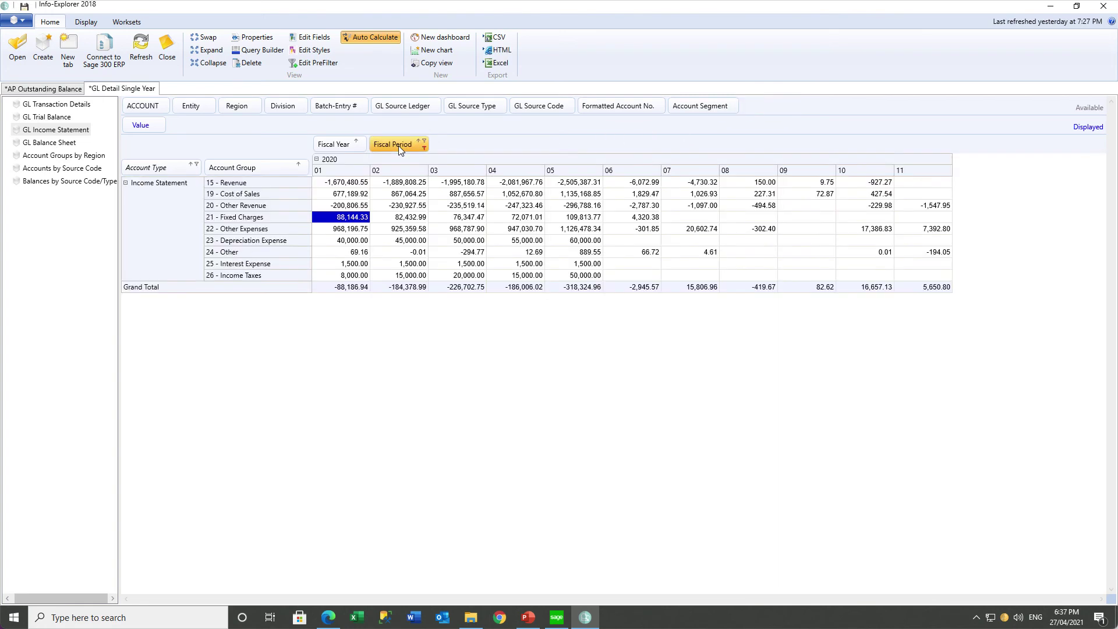
{"action": "left_click", "coordinate": [396, 217]}
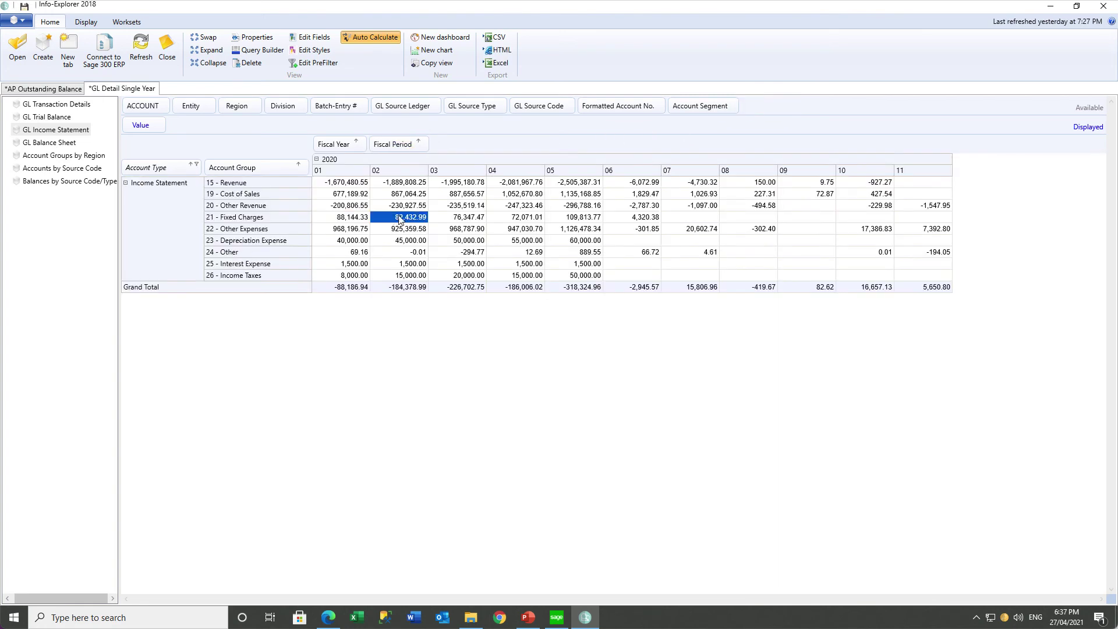
{"action": "left_click", "coordinate": [449, 220]}
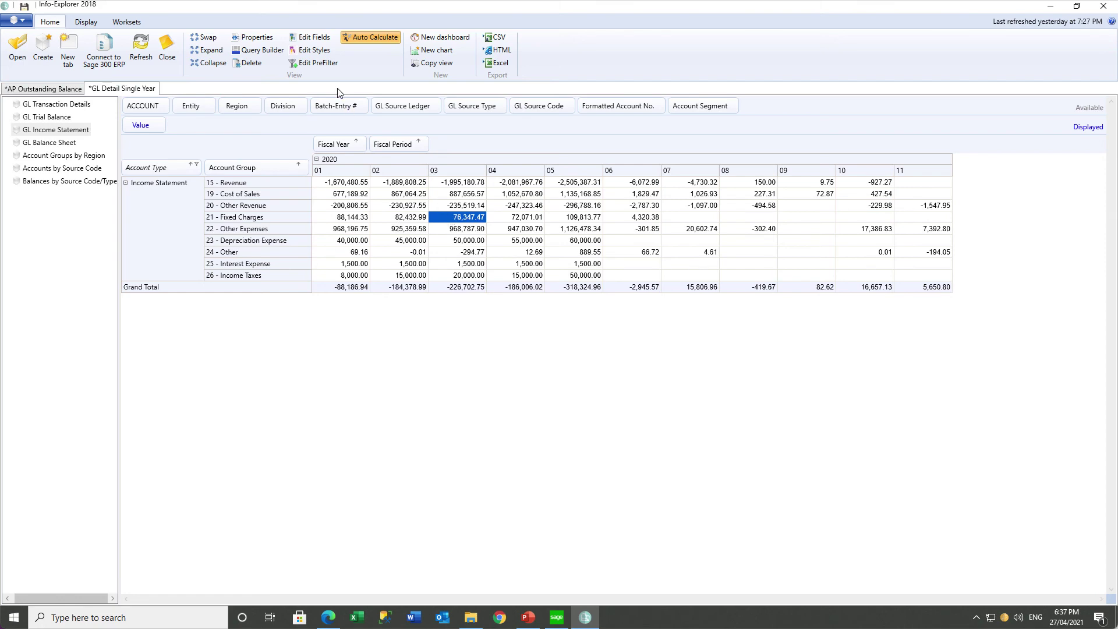
{"action": "left_click", "coordinate": [315, 39]}
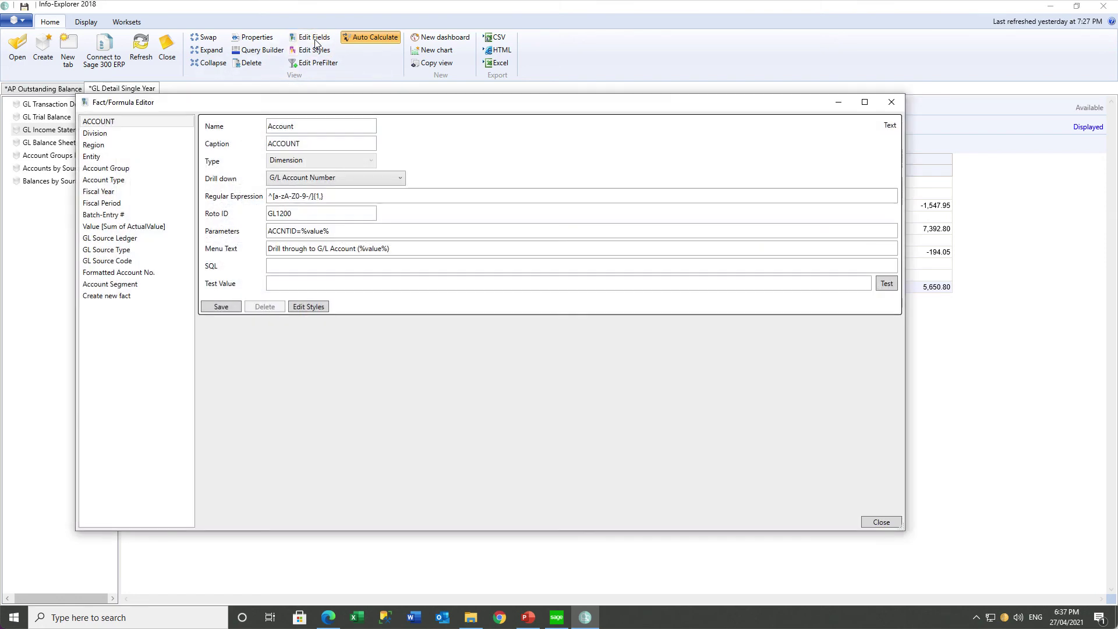
{"action": "left_click", "coordinate": [120, 297]}
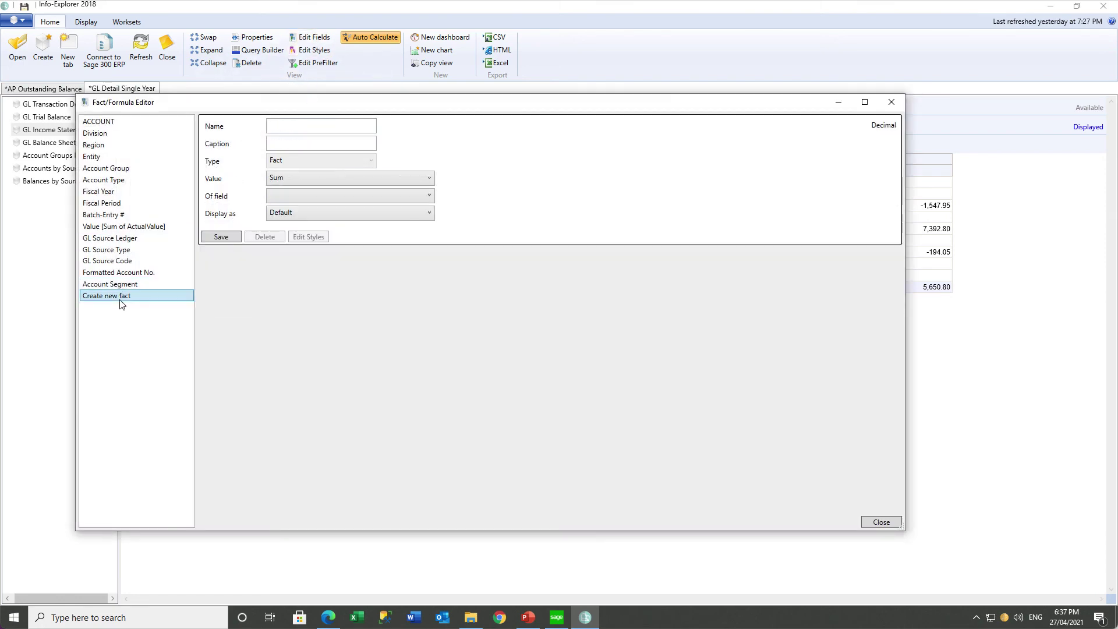
{"action": "left_click", "coordinate": [317, 125]}
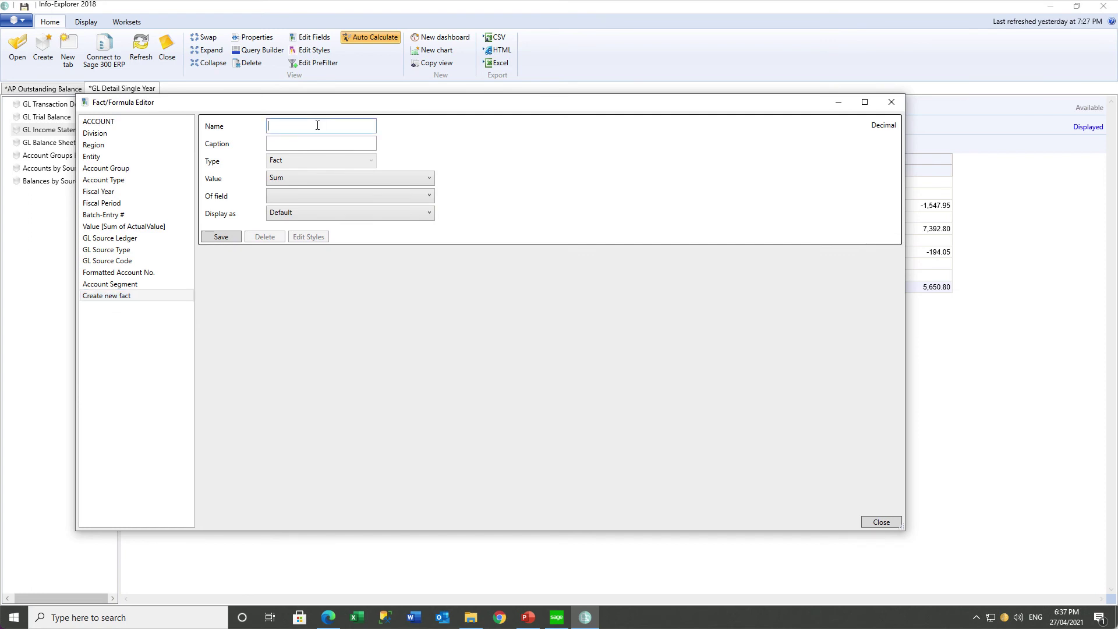
{"action": "type", "text": "PCTINC"}
{"action": "key", "text": "Tab"}
{"action": "type", "text": "% Increase"}
{"action": "left_click", "coordinate": [296, 199]}
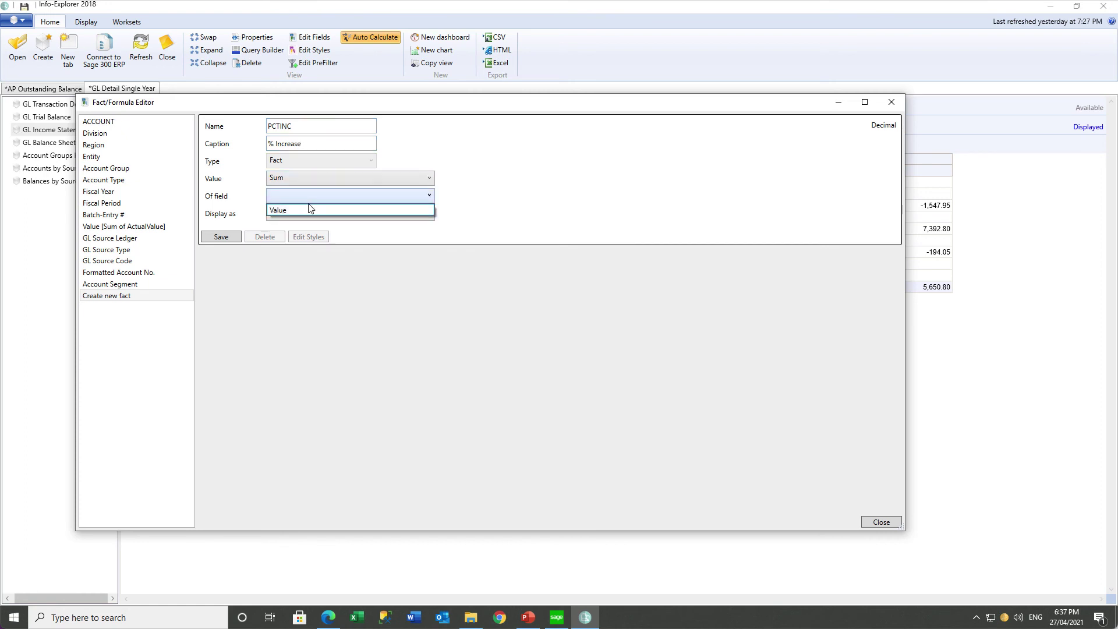
{"action": "left_click", "coordinate": [305, 208]}
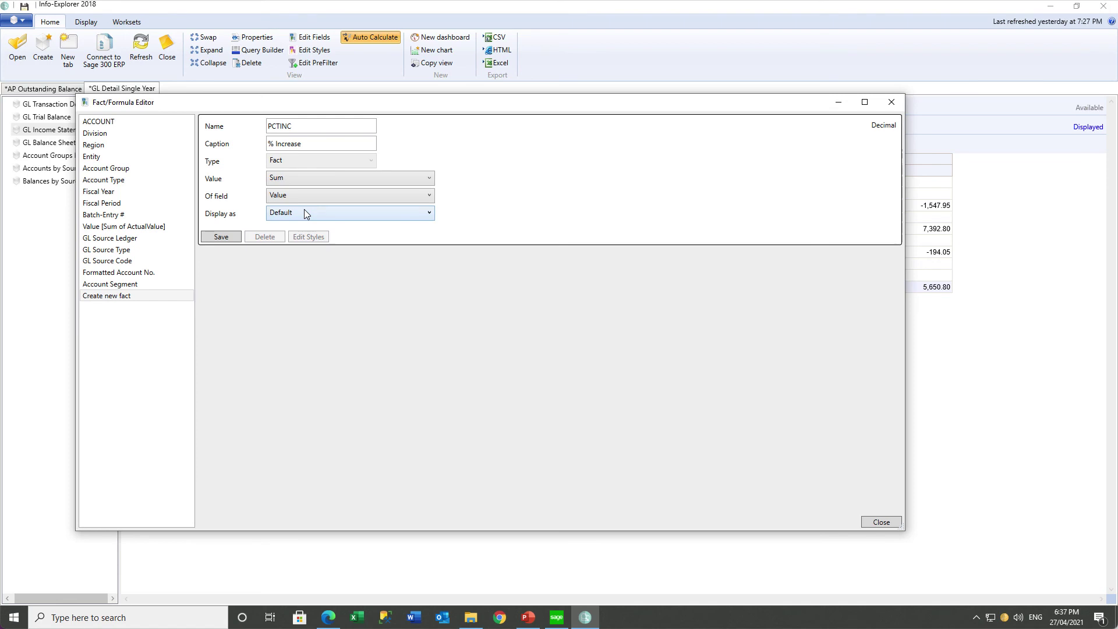
{"action": "left_click", "coordinate": [354, 214]}
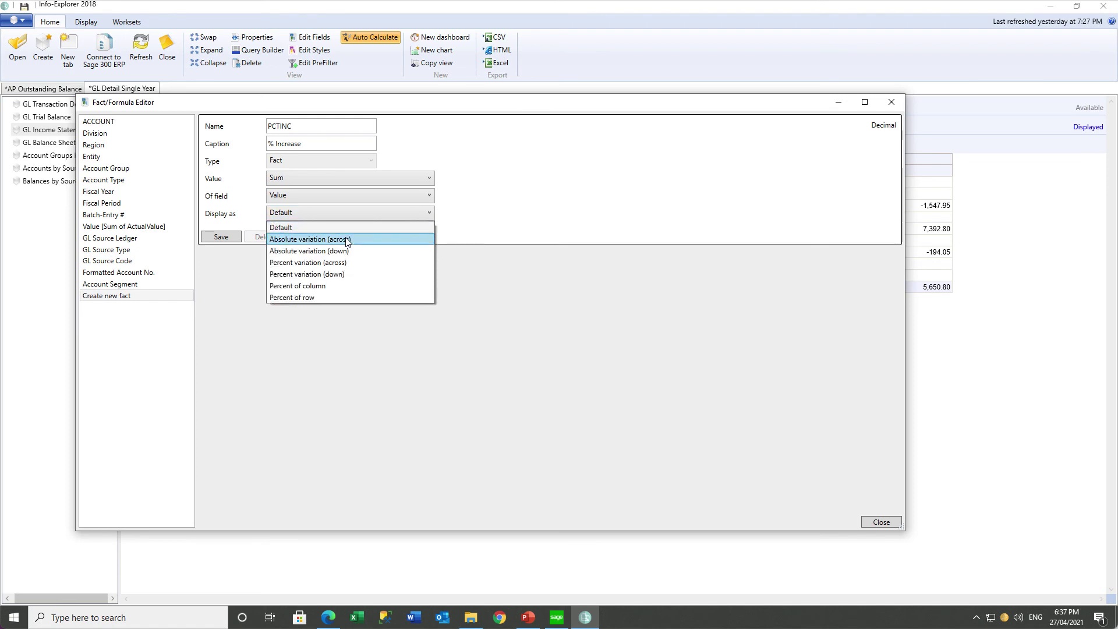
{"action": "left_click", "coordinate": [336, 263]}
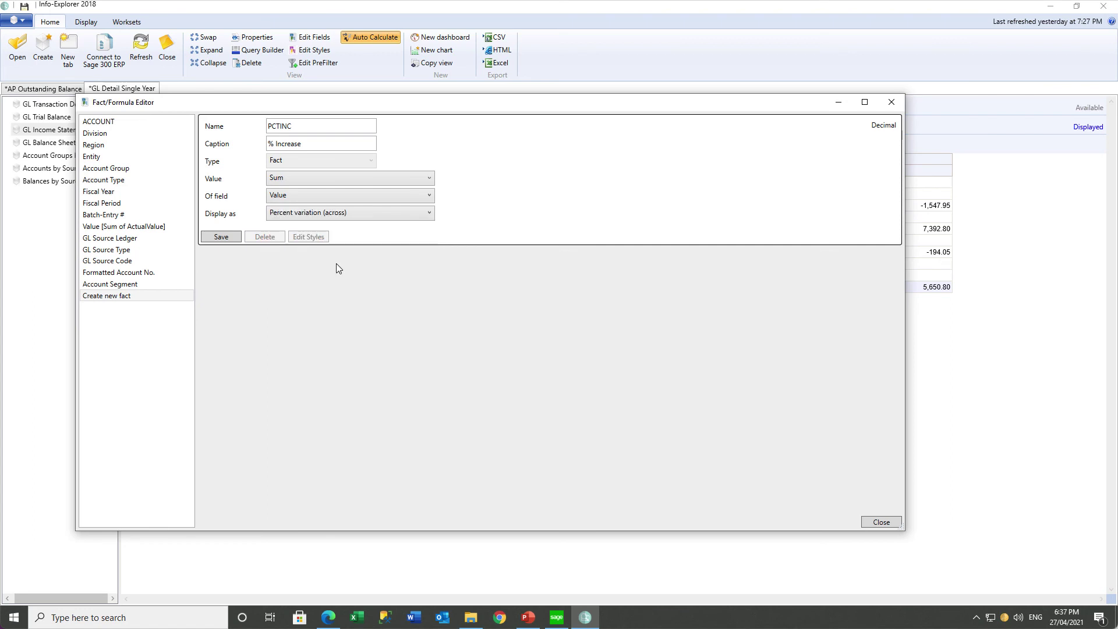
{"action": "left_click", "coordinate": [224, 239]}
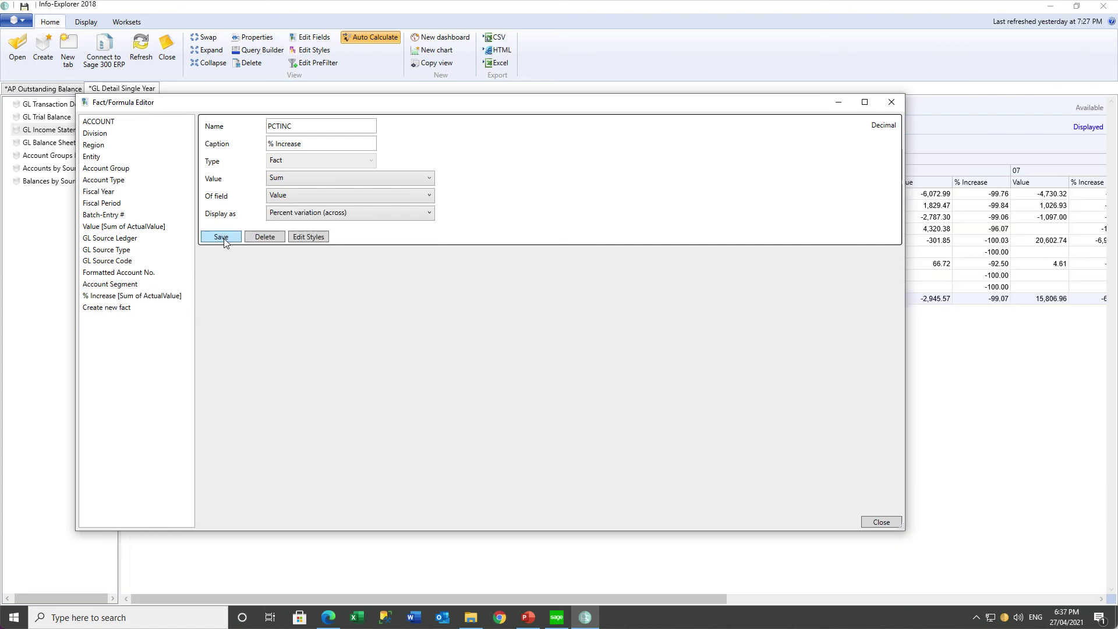
{"action": "left_click", "coordinate": [880, 523]}
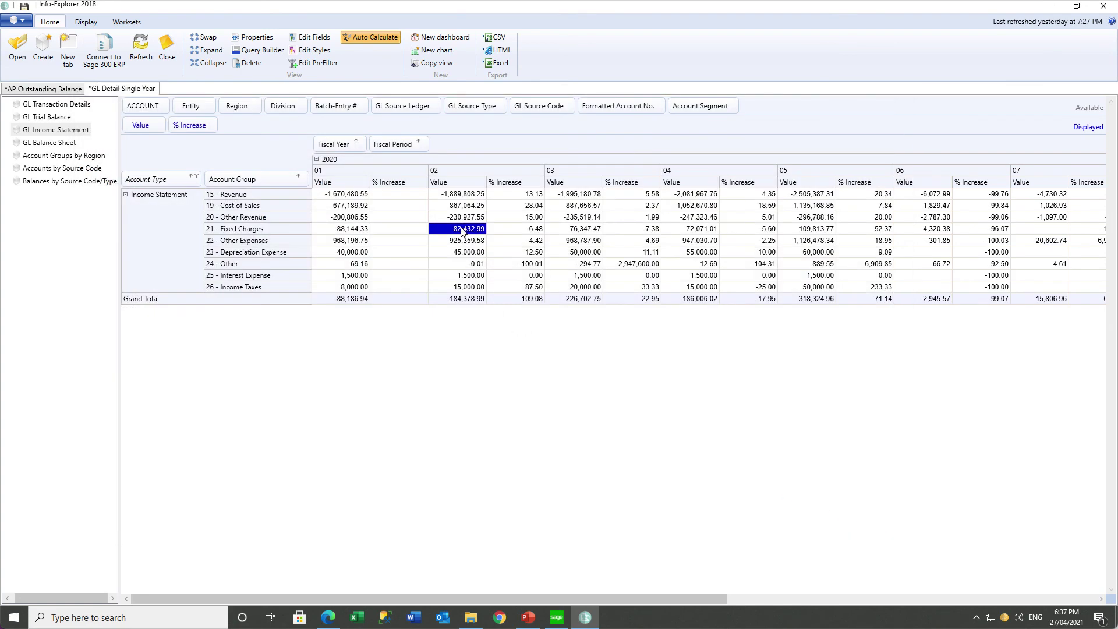
{"action": "left_click", "coordinate": [524, 234]}
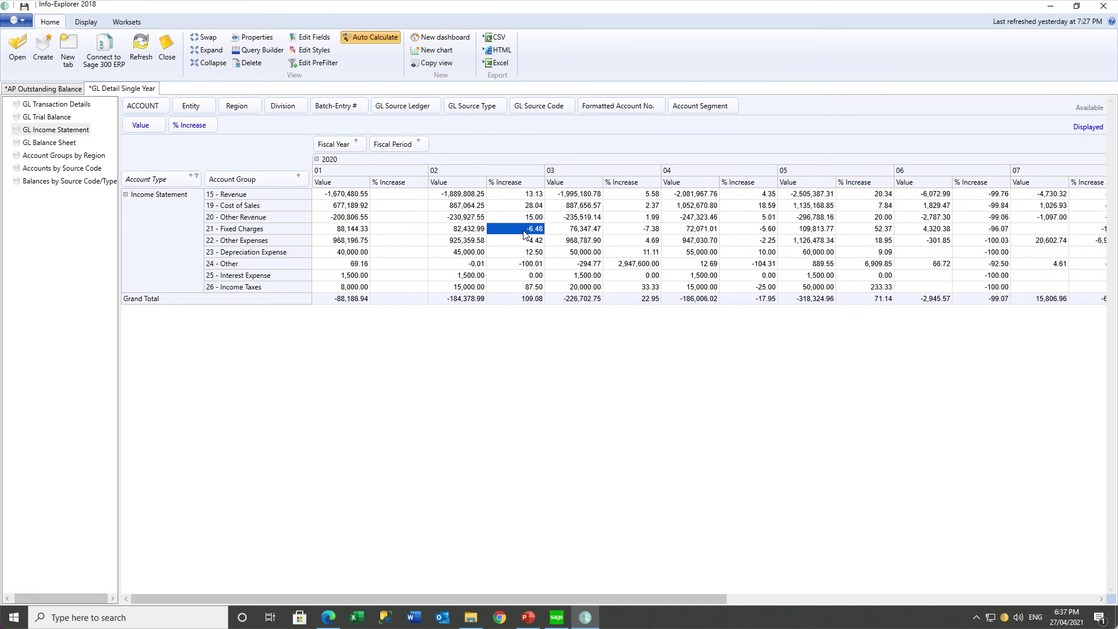
{"action": "left_click", "coordinate": [627, 233]}
{"action": "left_click", "coordinate": [751, 234]}
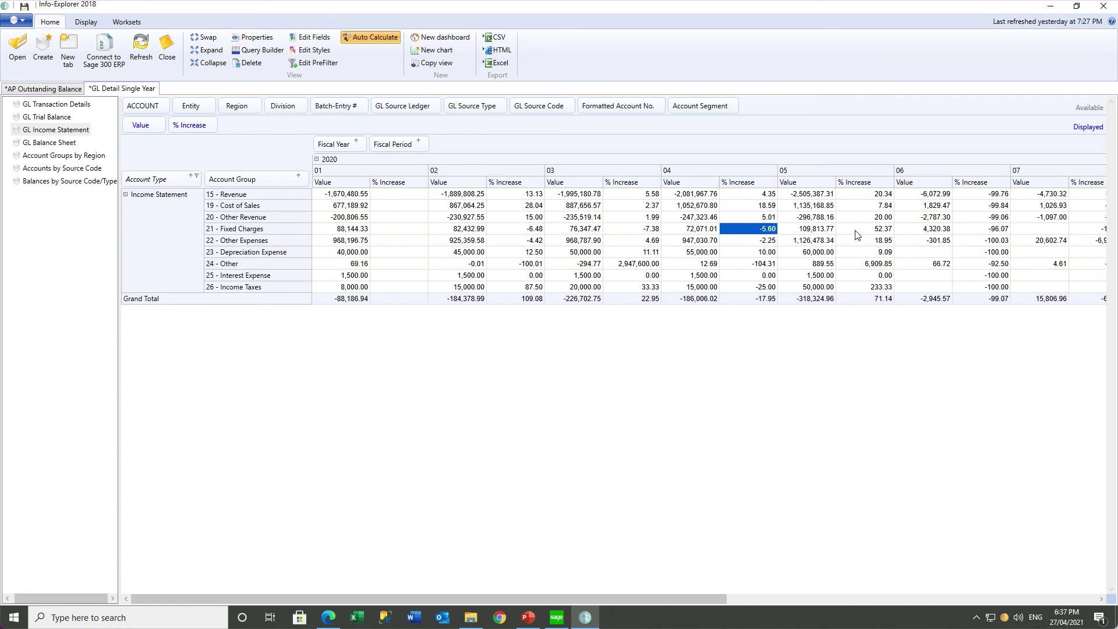
{"action": "left_click", "coordinate": [864, 233]}
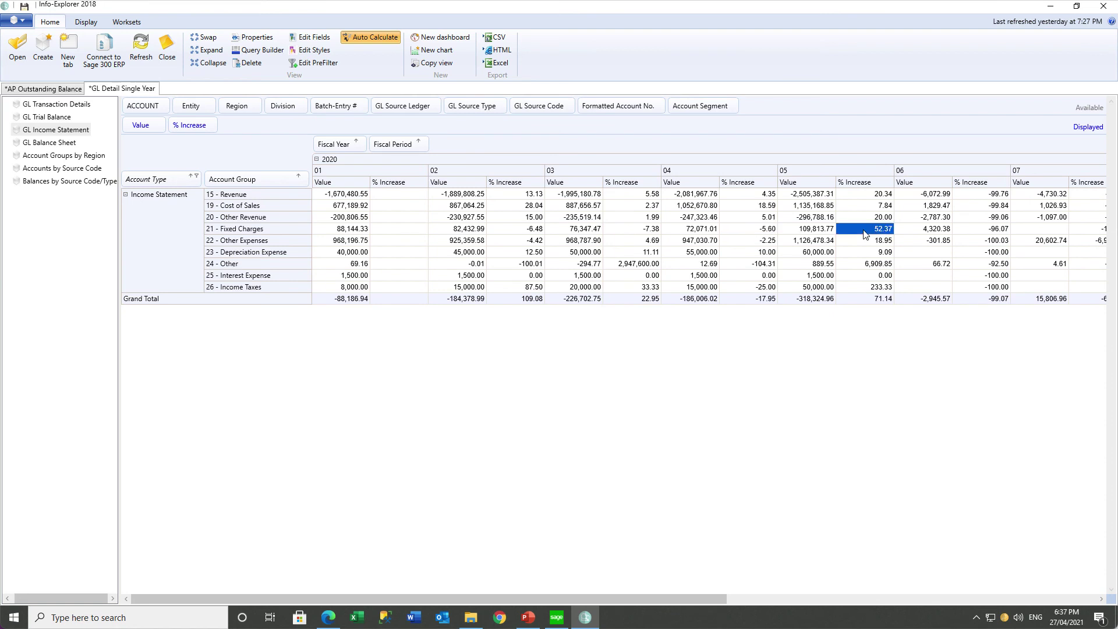
Create a style named Red with a custom pink background for the % Increase fact.
{"action": "left_click", "coordinate": [305, 38]}
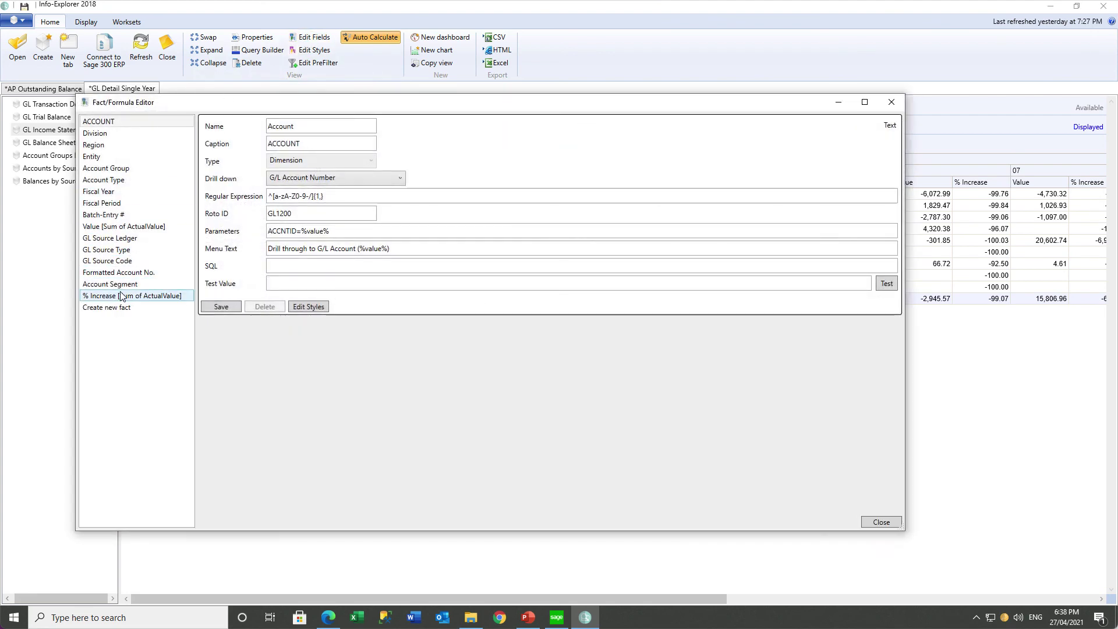
{"action": "left_click", "coordinate": [120, 296]}
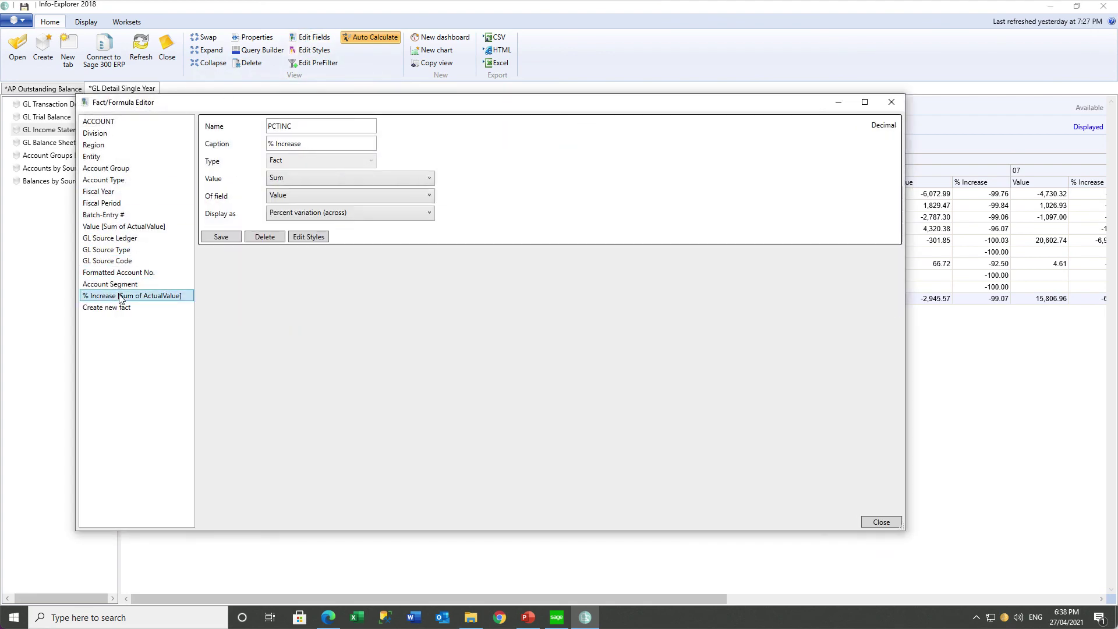
{"action": "left_click", "coordinate": [308, 237]}
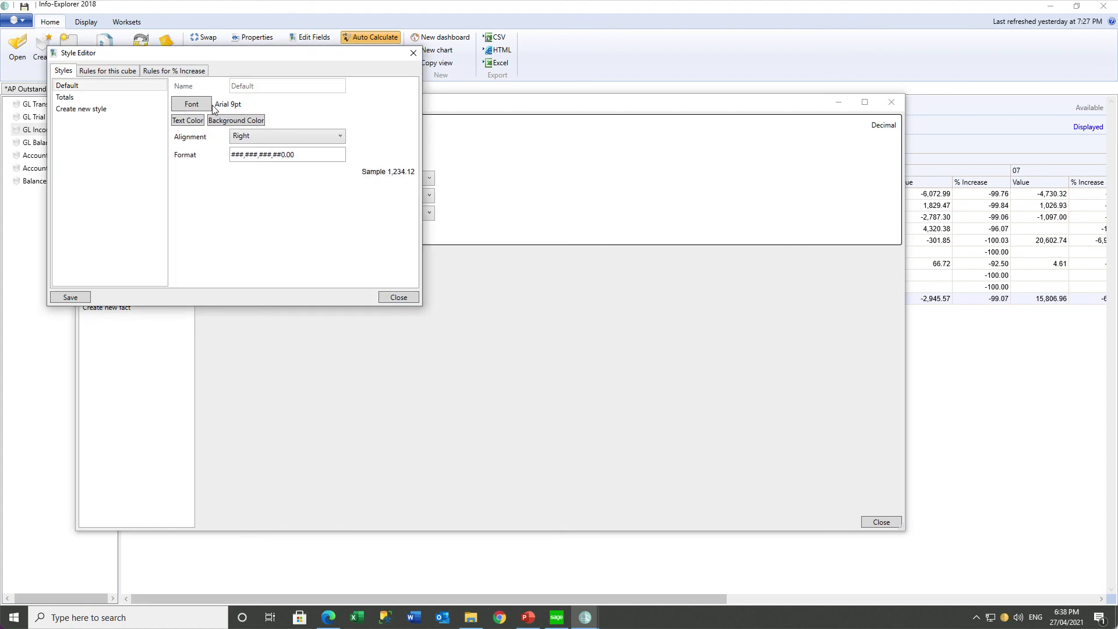
{"action": "left_click", "coordinate": [81, 109]}
{"action": "type", "text": "Red"}
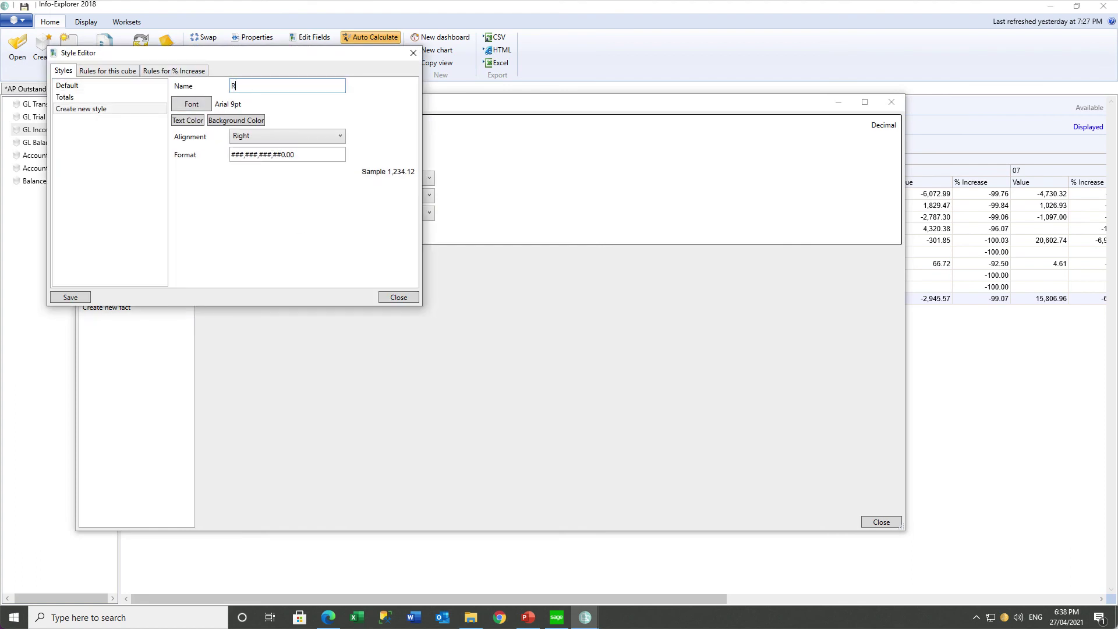
{"action": "left_click", "coordinate": [240, 127]}
{"action": "left_click", "coordinate": [506, 185]}
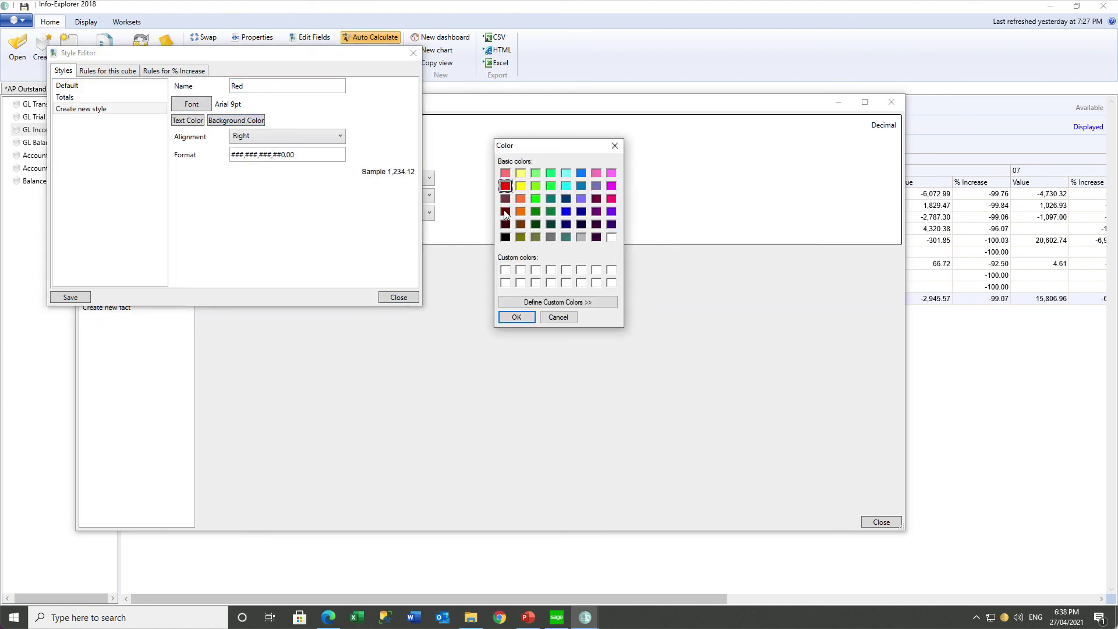
{"action": "left_click", "coordinate": [540, 302]}
{"action": "left_click", "coordinate": [743, 190]}
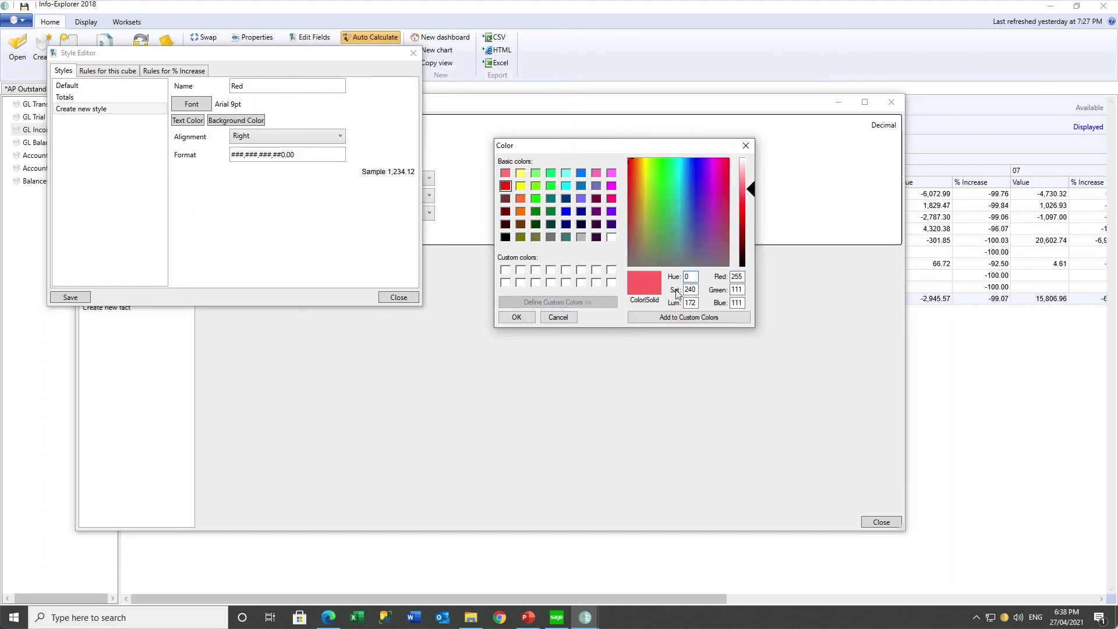
{"action": "left_click", "coordinate": [666, 317]}
{"action": "left_click", "coordinate": [517, 318]}
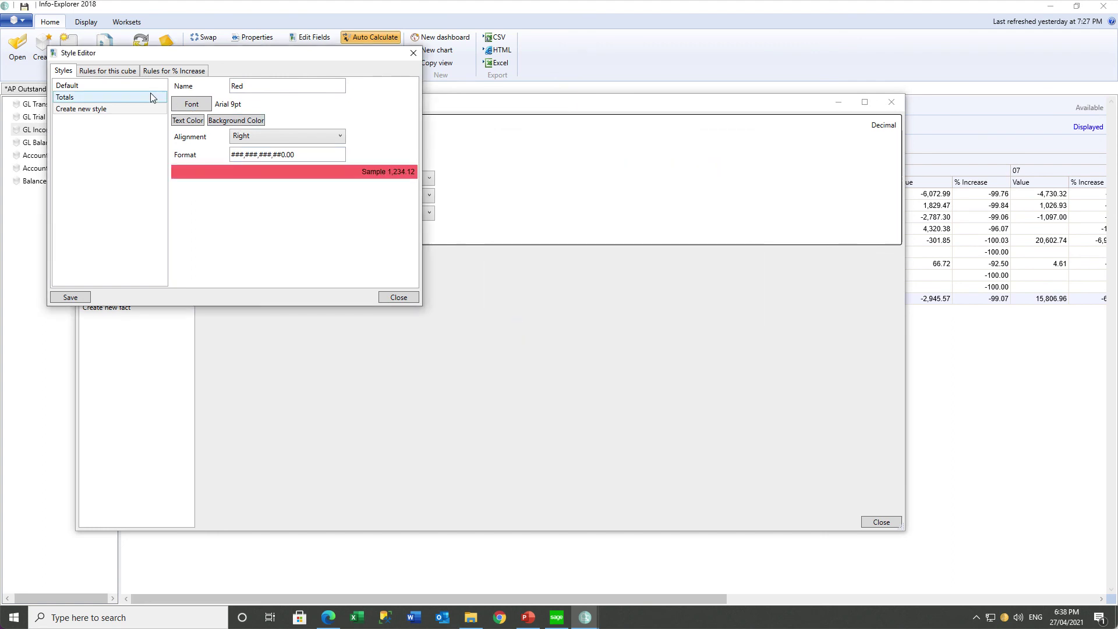
{"action": "left_click", "coordinate": [70, 297]}
Create a second style named Green with a custom light green background.
{"action": "left_click", "coordinate": [93, 120]}
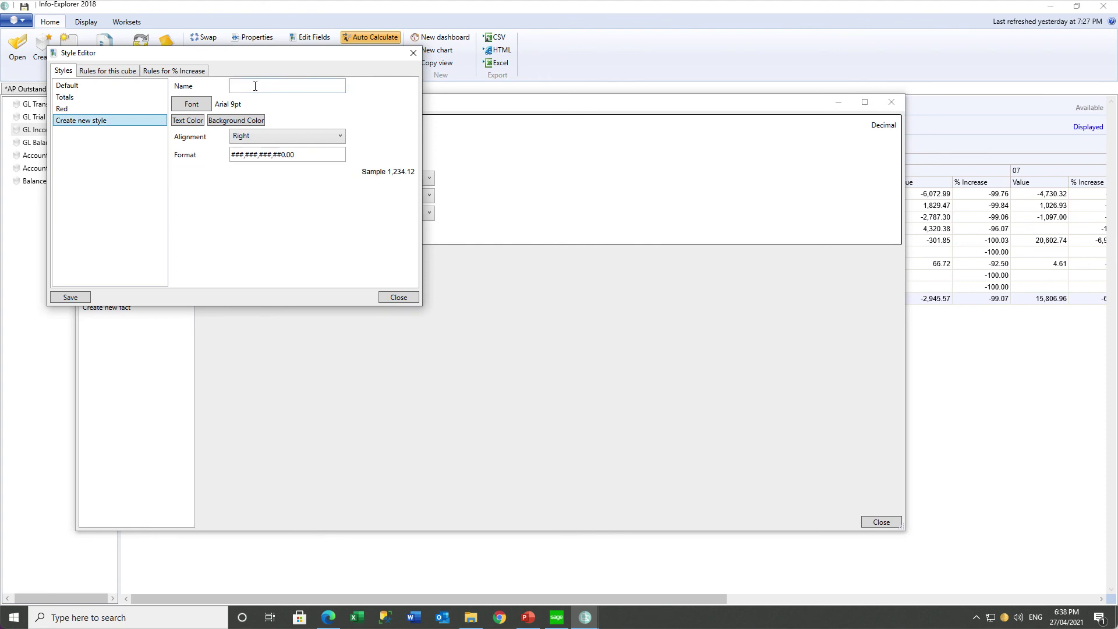
{"action": "left_click", "coordinate": [254, 85]}
{"action": "type", "text": "Green"}
{"action": "left_click", "coordinate": [239, 120]}
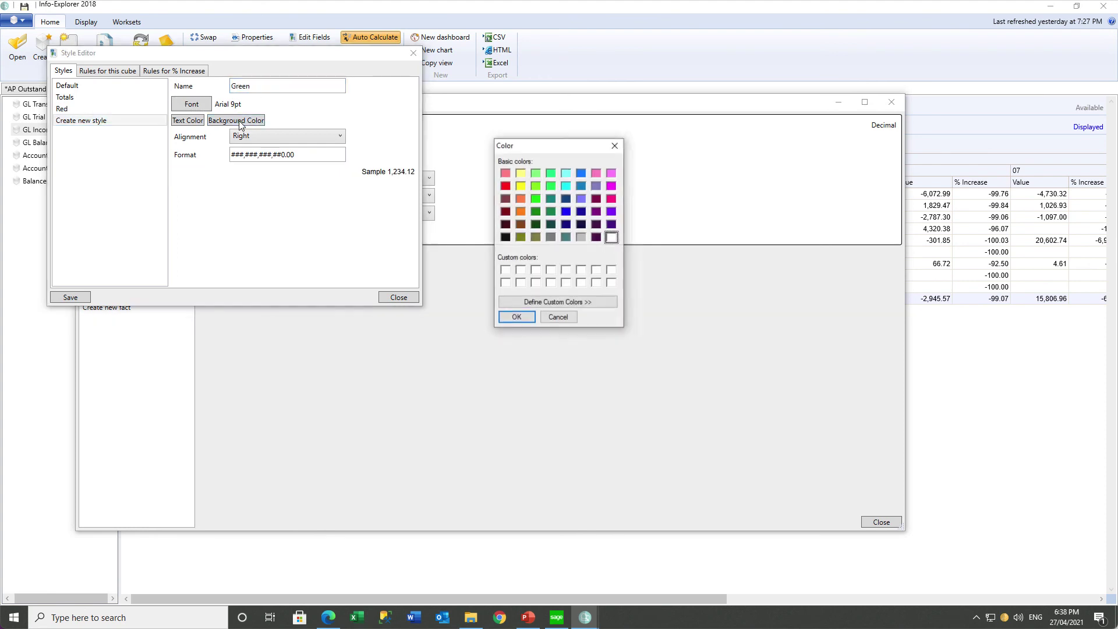
{"action": "left_click", "coordinate": [536, 173]}
{"action": "left_click", "coordinate": [558, 302]}
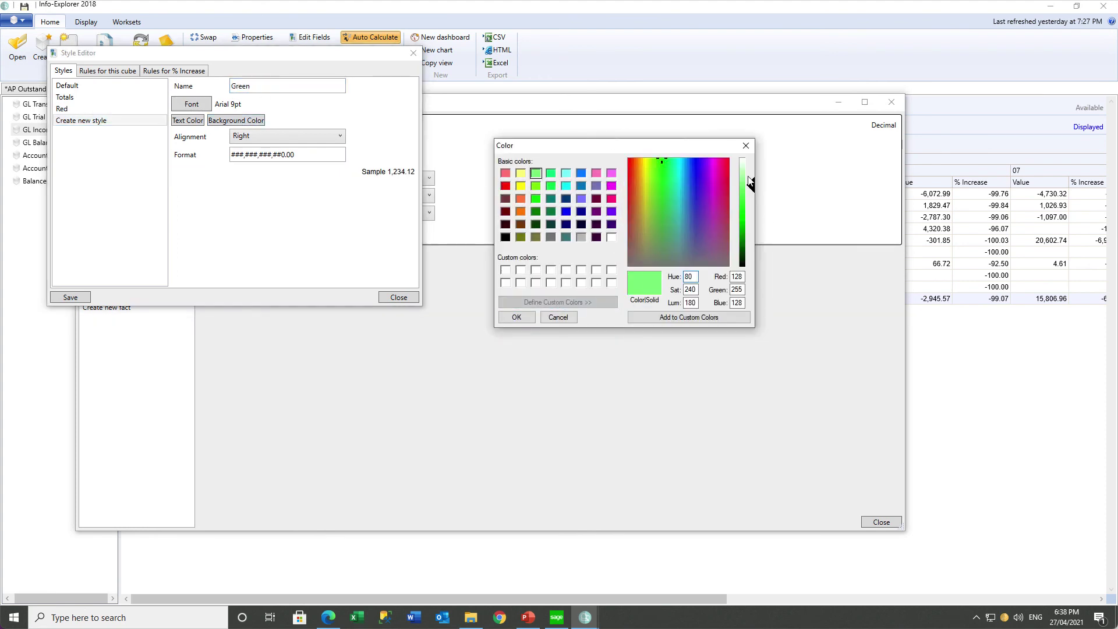
{"action": "left_click", "coordinate": [743, 173]}
{"action": "left_click", "coordinate": [689, 317]}
{"action": "left_click", "coordinate": [516, 317]}
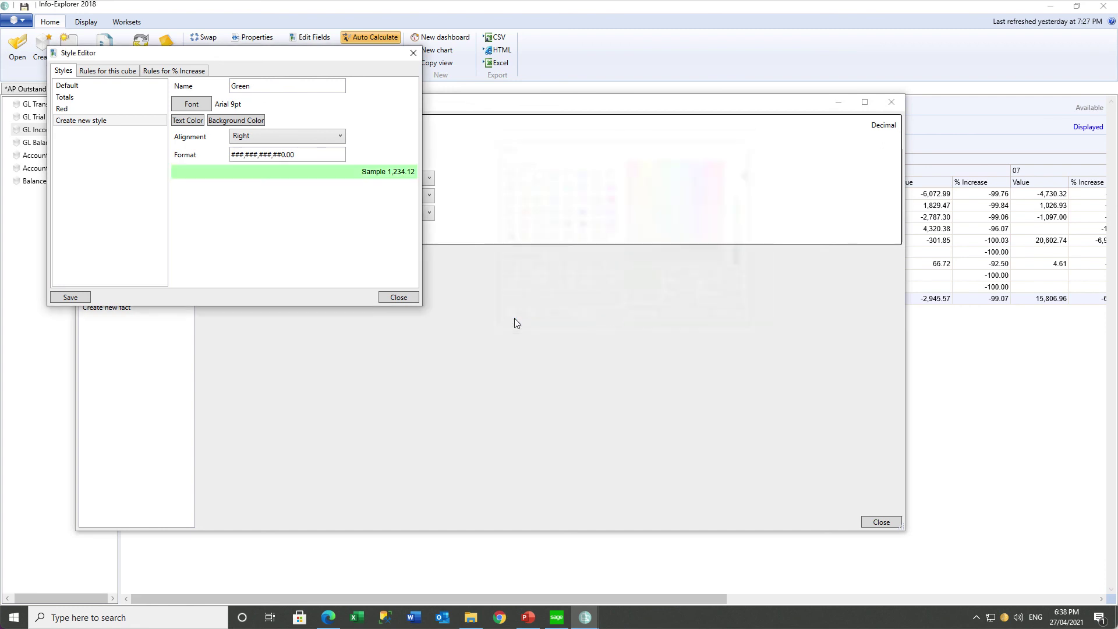
{"action": "left_click", "coordinate": [61, 298]}
Add a colour rule applying the Green style to % Increase values from -1000 to 30, then close both editors.
{"action": "left_click", "coordinate": [180, 73]}
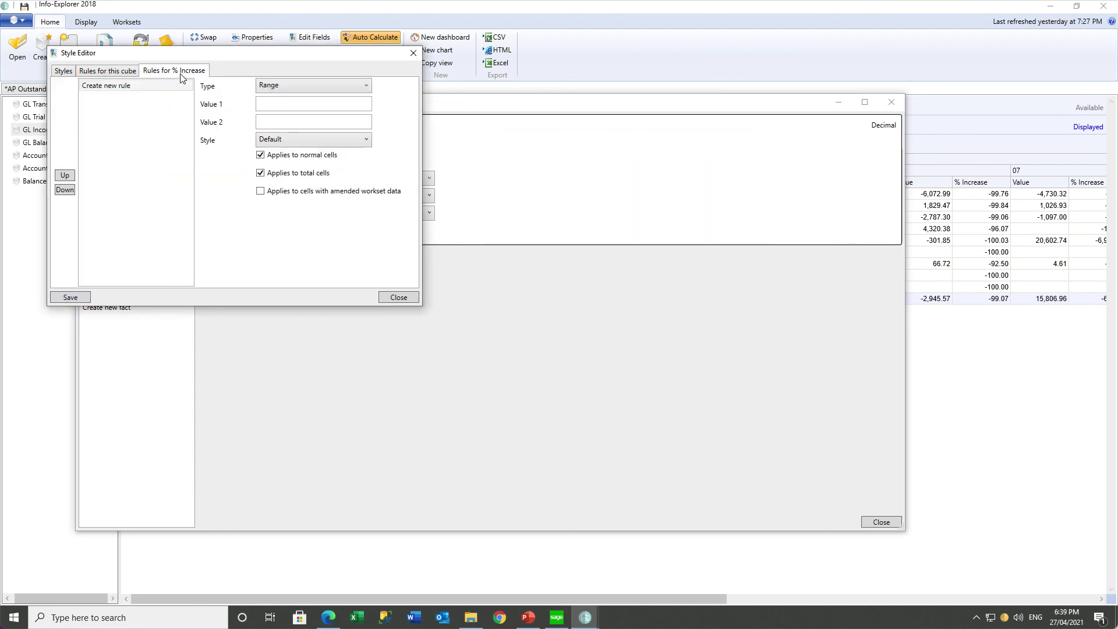
{"action": "type", "text": "-1000"}
{"action": "key", "text": "Tab"}
{"action": "type", "text": "30"}
{"action": "left_click", "coordinate": [302, 142]}
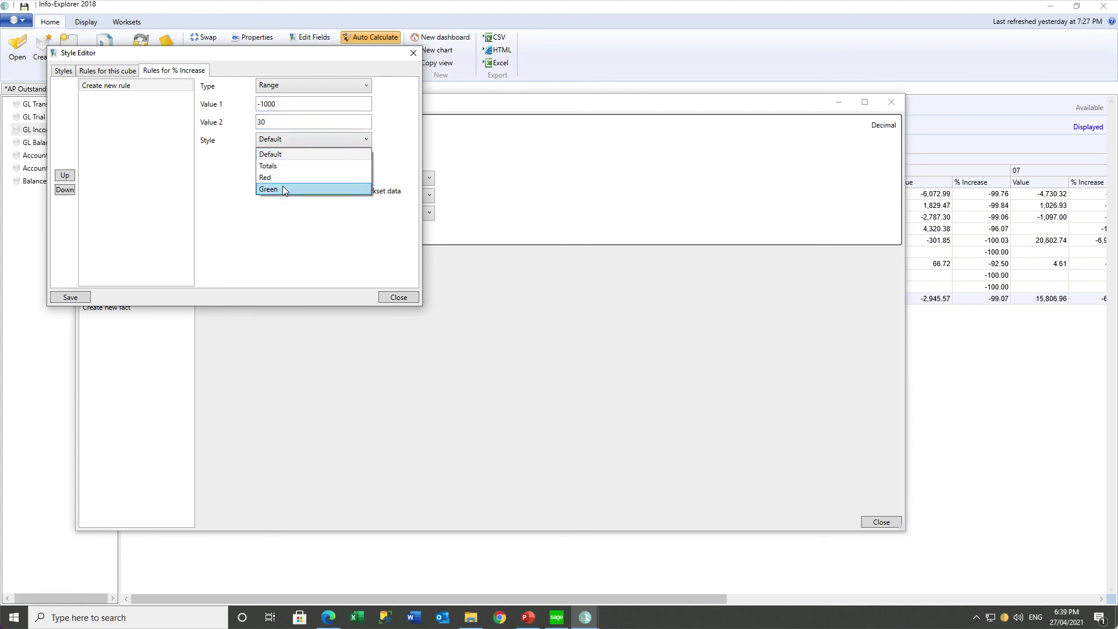
{"action": "left_click", "coordinate": [282, 186]}
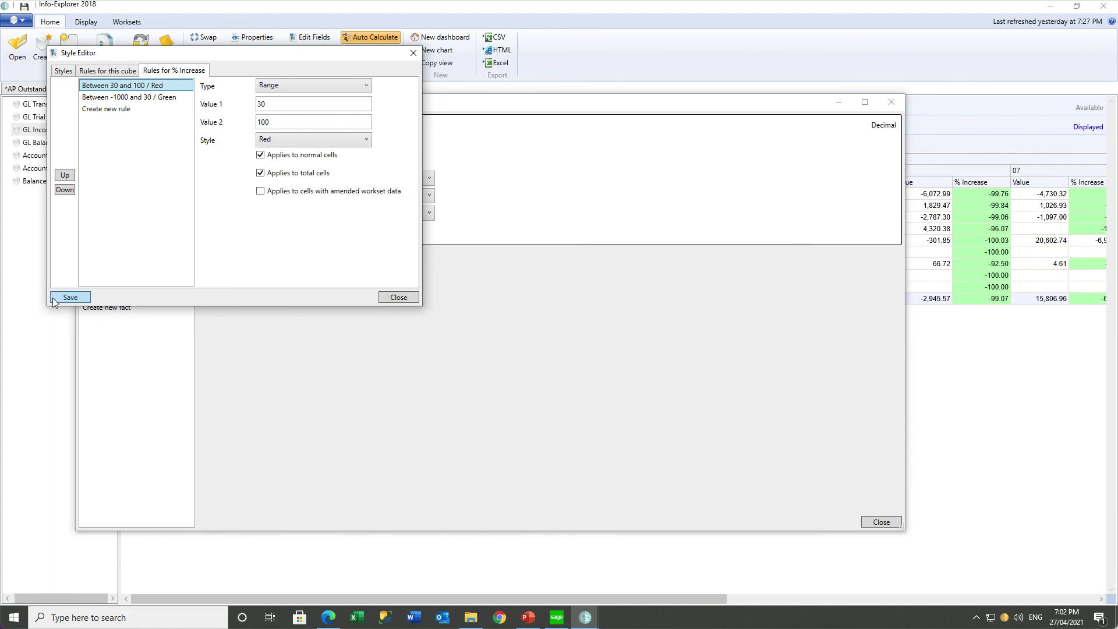
{"action": "left_click", "coordinate": [386, 297]}
{"action": "left_click", "coordinate": [890, 103]}
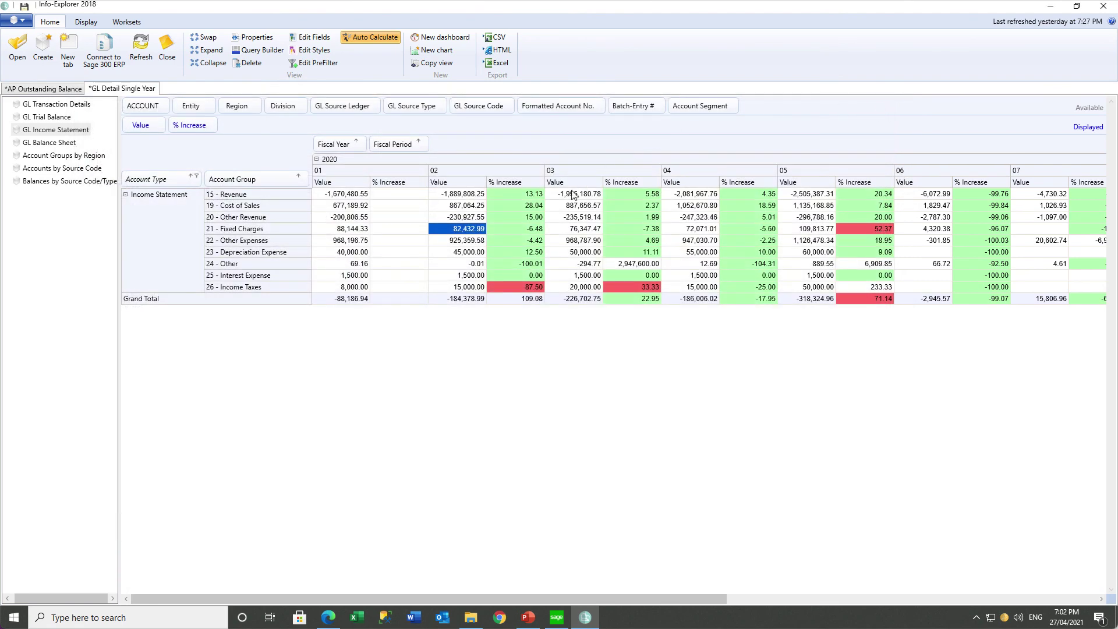
Note the red 87.50 and 52.37 increases, filter to Fixed Charges broken down by ACCOUNT, then go to AP Outstanding Balance.
{"action": "left_click", "coordinate": [518, 289]}
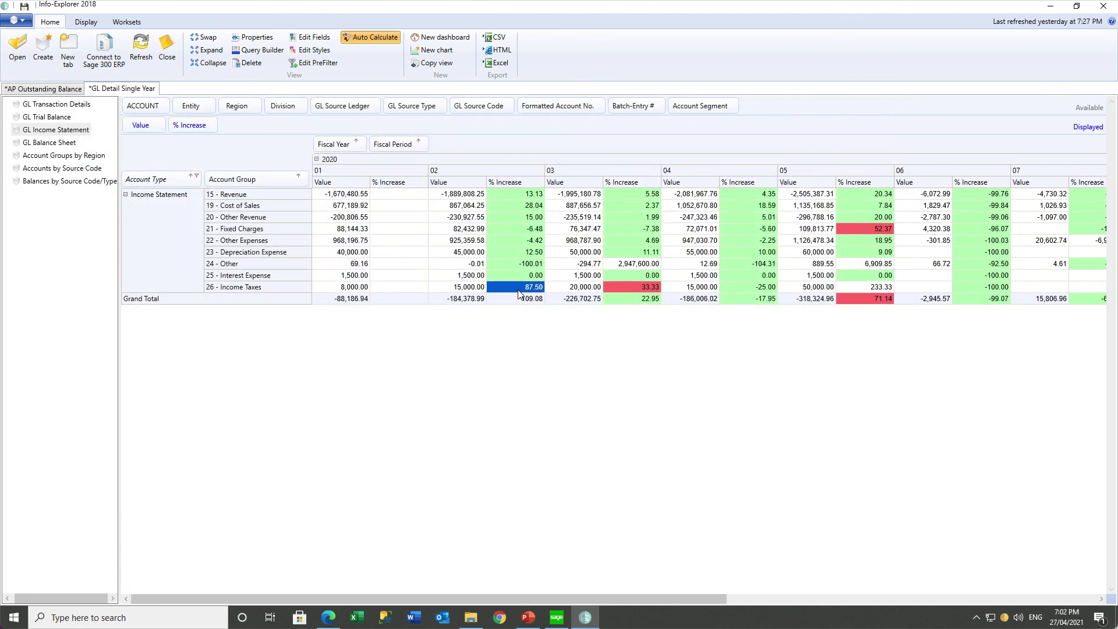
{"action": "left_click", "coordinate": [846, 231]}
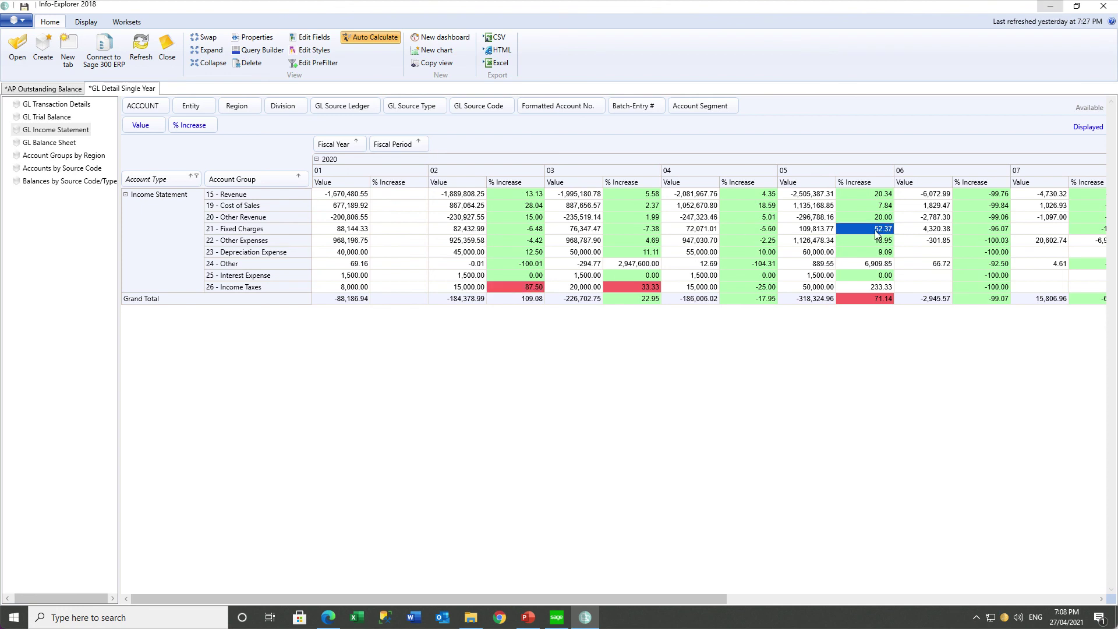
{"action": "left_click", "coordinate": [304, 177]}
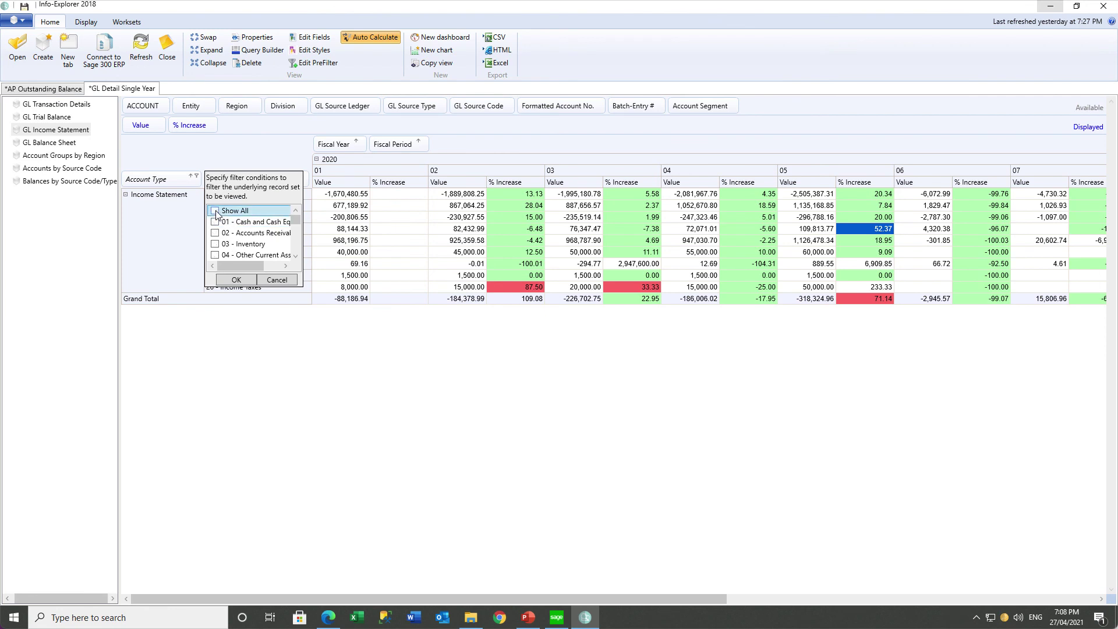
{"action": "scroll", "coordinate": [295, 256], "scroll_direction": "down", "scroll_amount": 3}
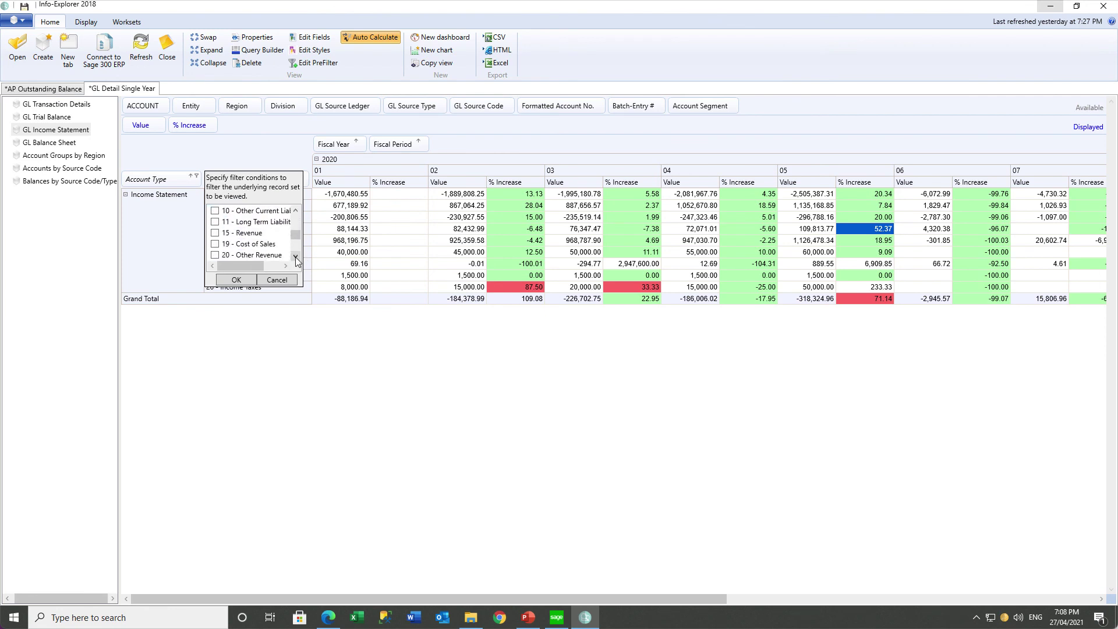
{"action": "scroll", "coordinate": [295, 256], "scroll_direction": "down", "scroll_amount": 2}
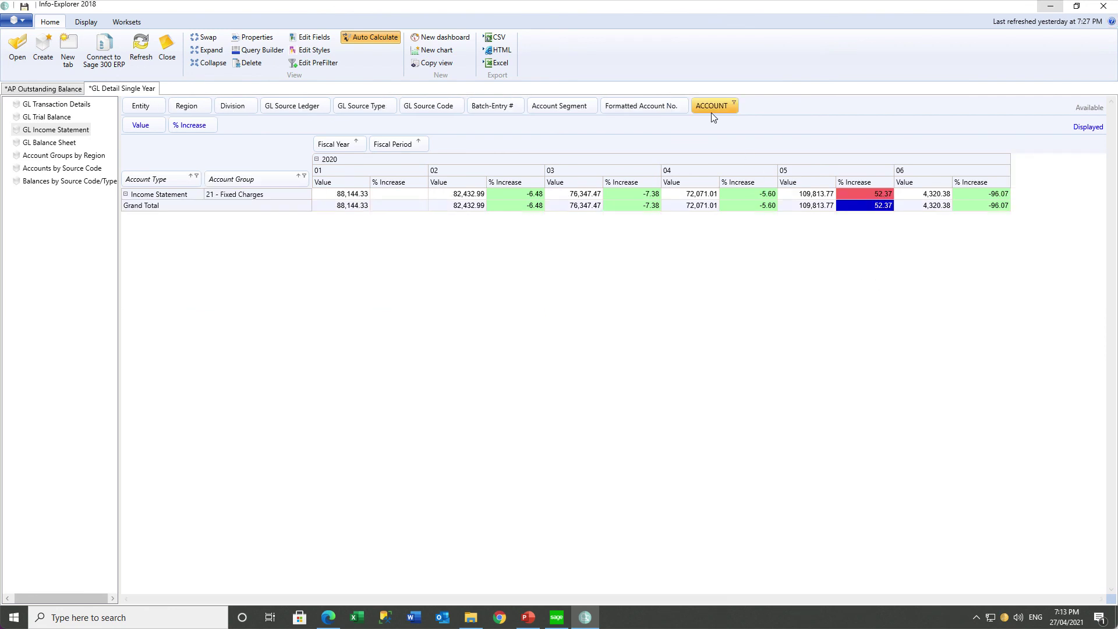
{"action": "left_click_drag", "start_coordinate": [710, 107], "coordinate": [309, 187]}
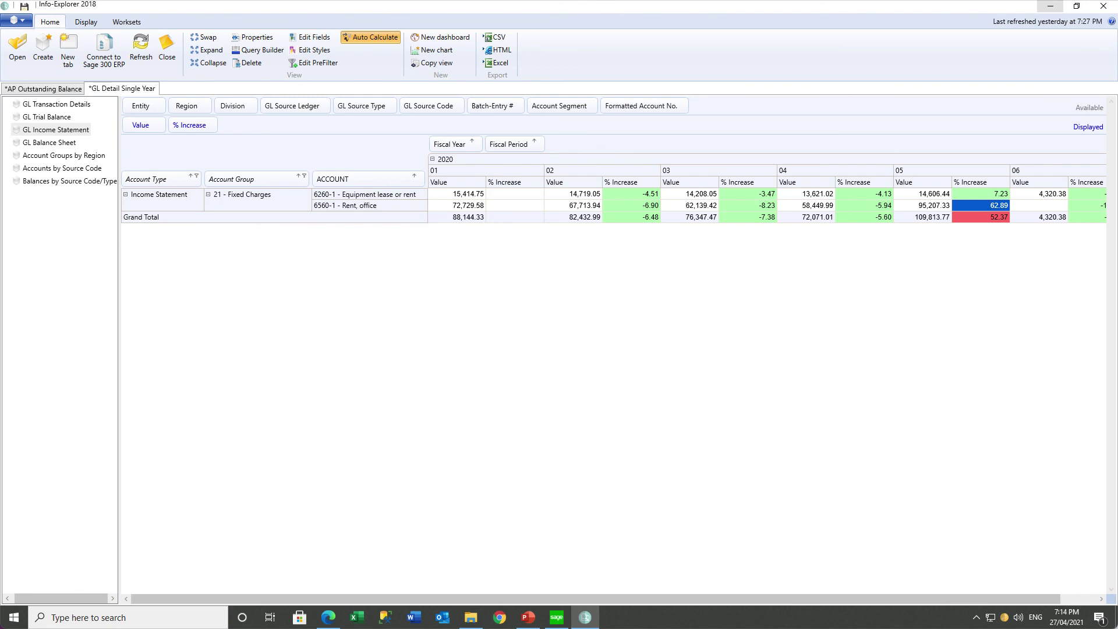
{"action": "left_click", "coordinate": [106, 92]}
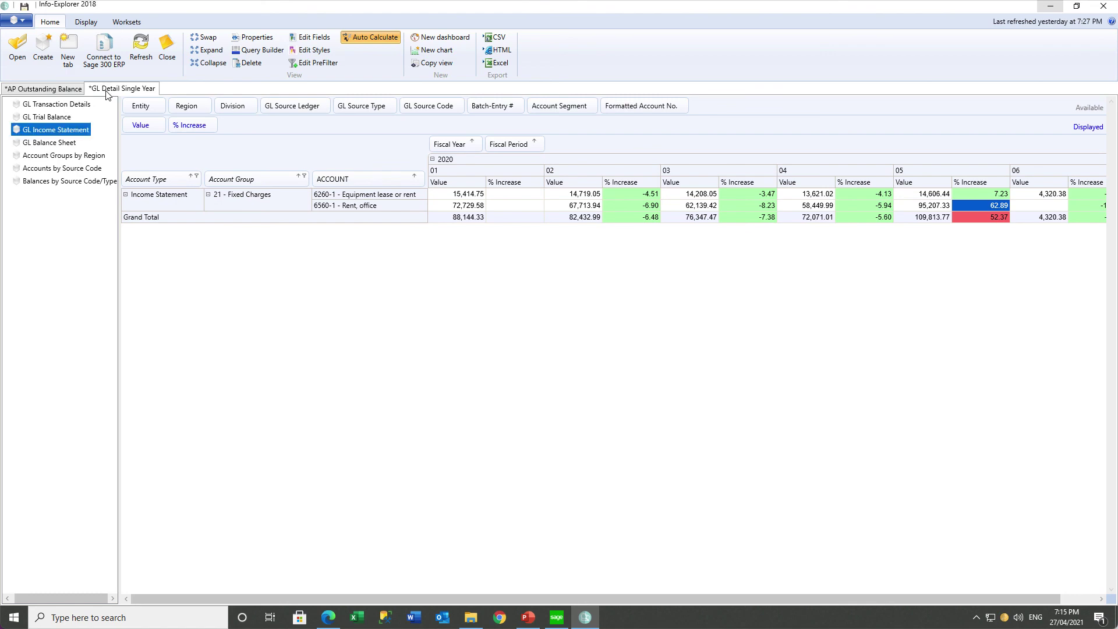
{"action": "left_click", "coordinate": [59, 90]}
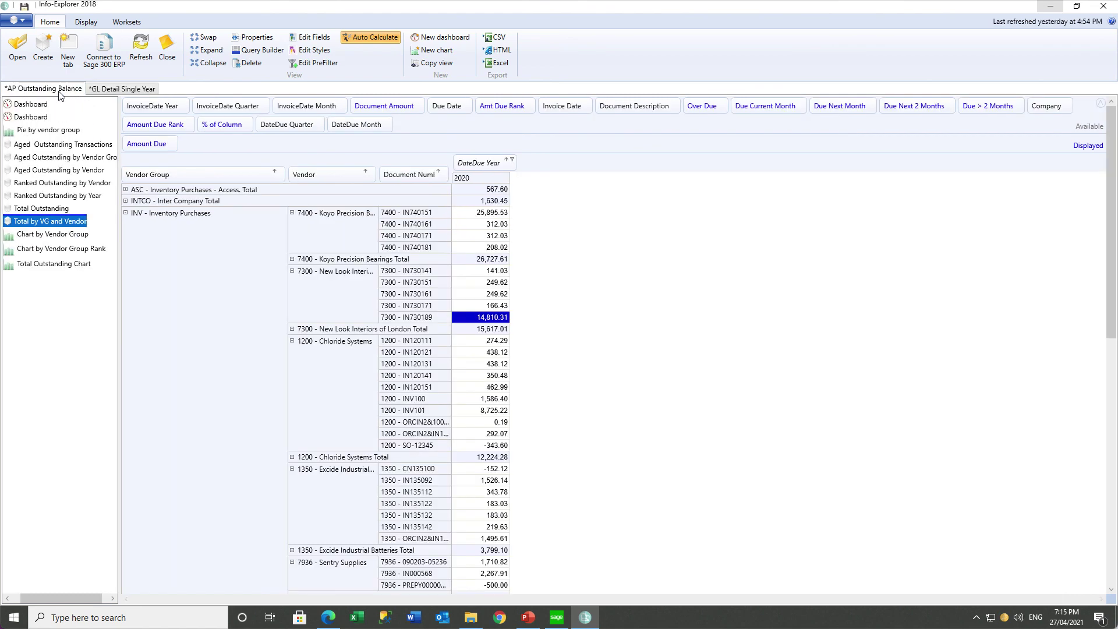
Return to the GL Detail Single Year workset.
{"action": "left_click", "coordinate": [114, 91]}
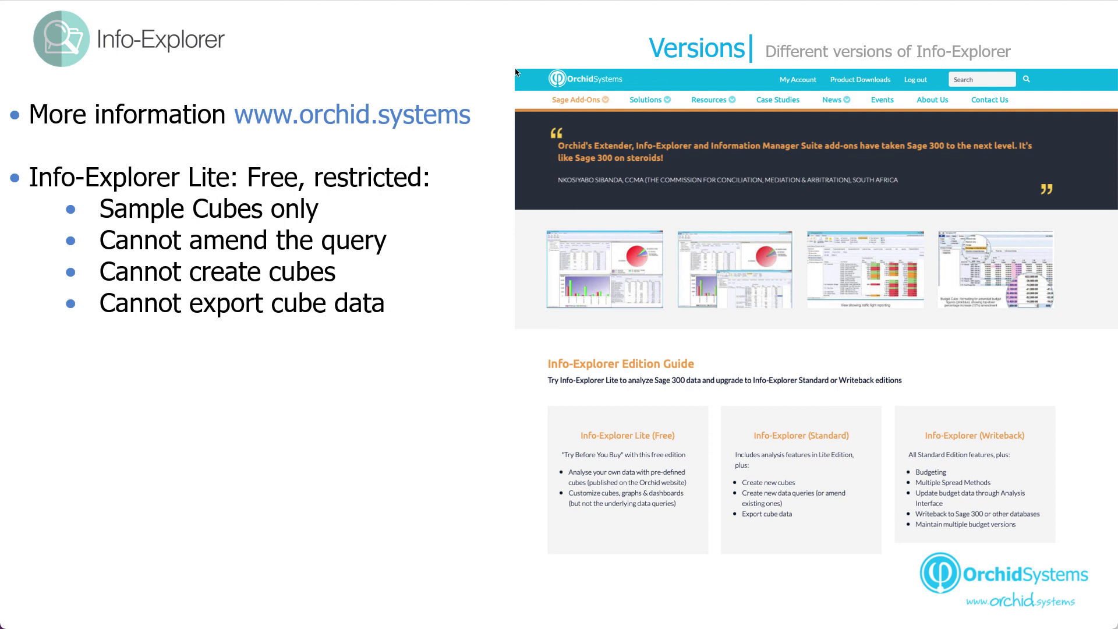
Advance the slide to reveal the Info-Explorer (Standard) bullet.
{"action": "key", "text": "Right"}
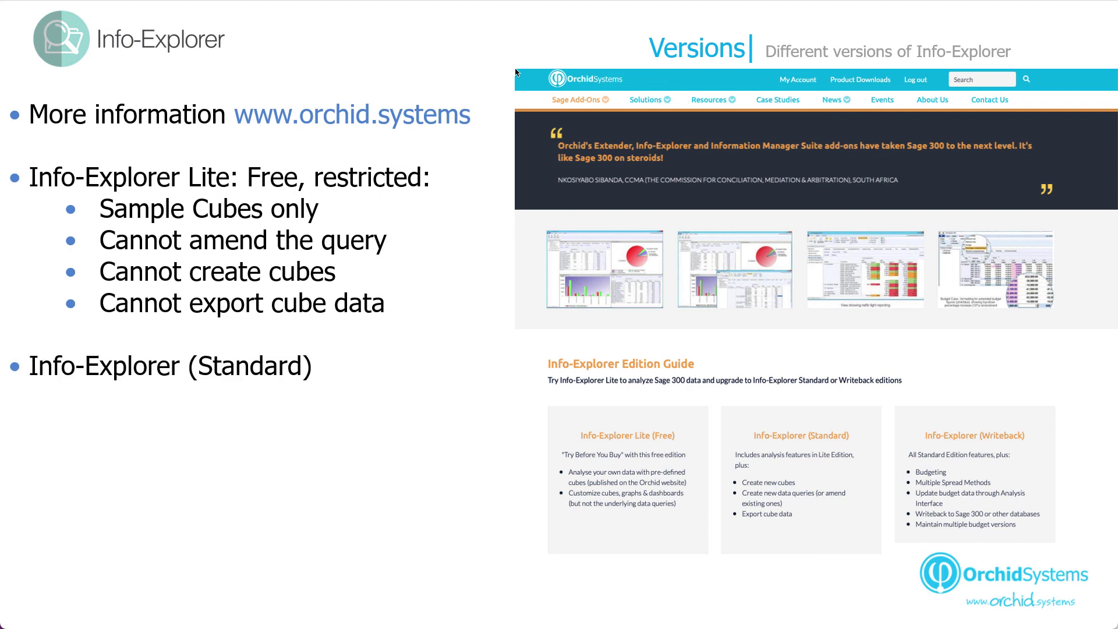